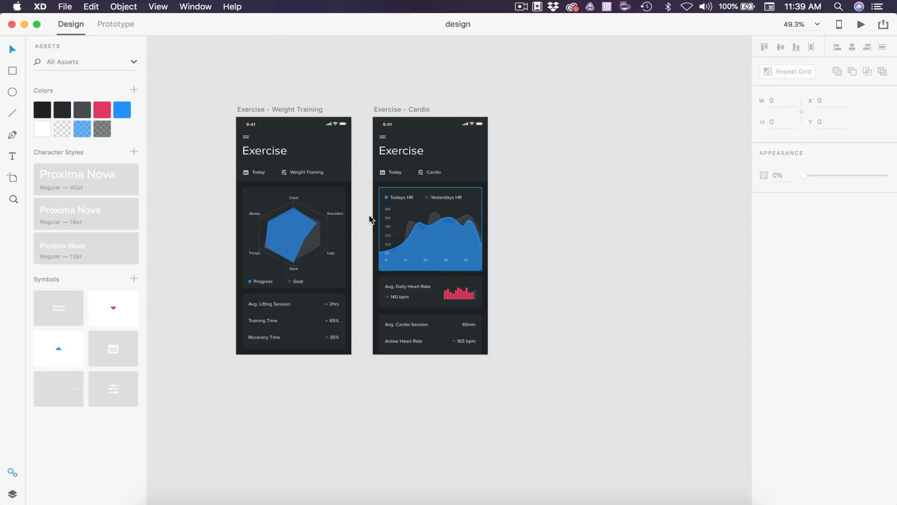
Duplicate the Exercise - Cardio artboard and rename the copy "Weight"
{"action": "left_click", "coordinate": [403, 111]}
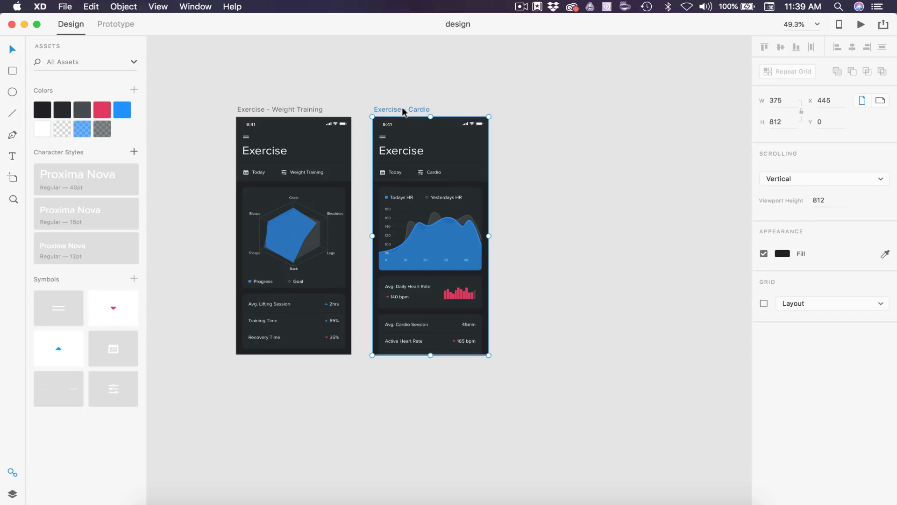
{"action": "key", "text": "super+d"}
{"action": "scroll", "coordinate": [481, 84], "scroll_direction": "right", "scroll_amount": 4}
{"action": "double_click", "coordinate": [418, 97]}
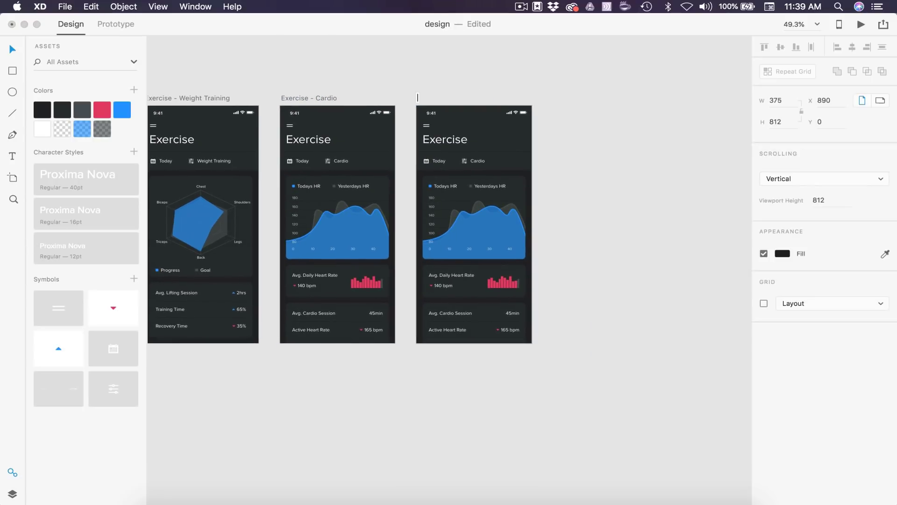
{"action": "type", "text": "Weight"}
{"action": "key", "text": "Return"}
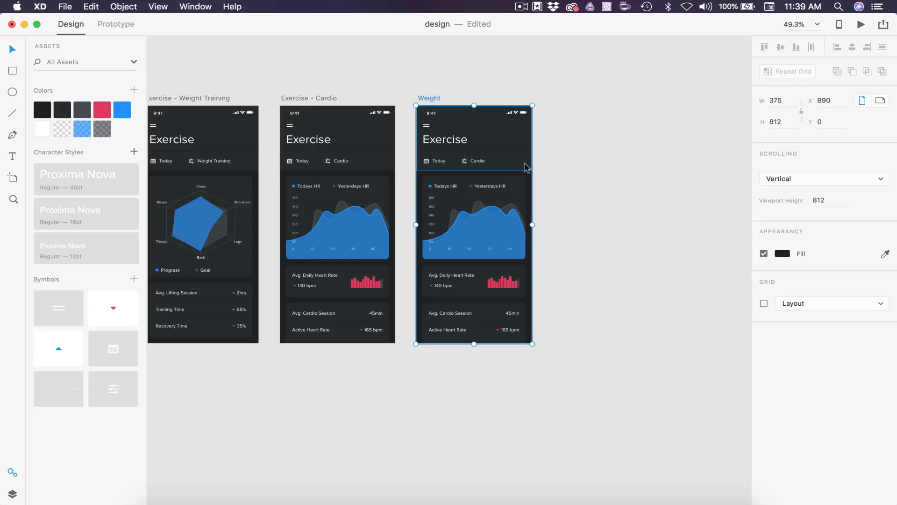
Change the Cardio filter label in the Weight artboard's header to "Progress"
{"action": "scroll", "coordinate": [504, 210], "scroll_direction": "up", "scroll_amount": 1}
{"action": "scroll", "coordinate": [505, 211], "scroll_direction": "up", "scroll_amount": 3}
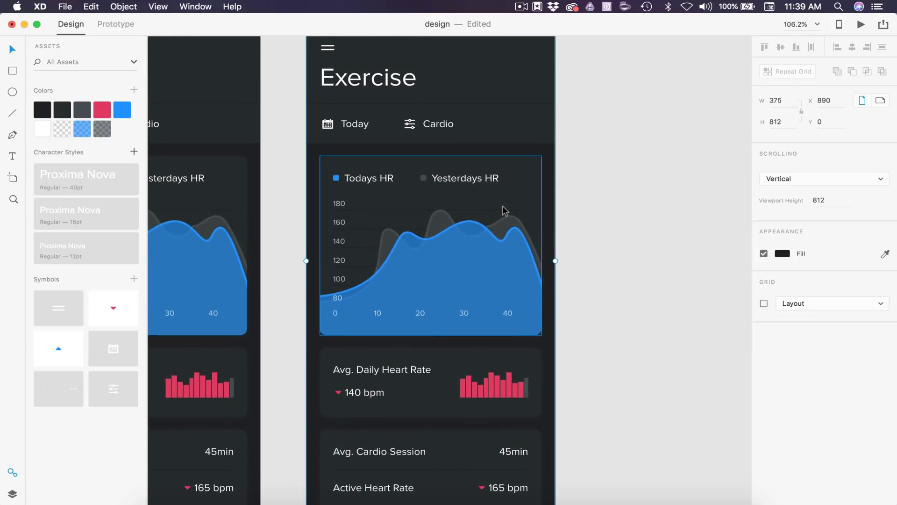
{"action": "double_click", "coordinate": [437, 123]}
{"action": "type", "text": "P"}
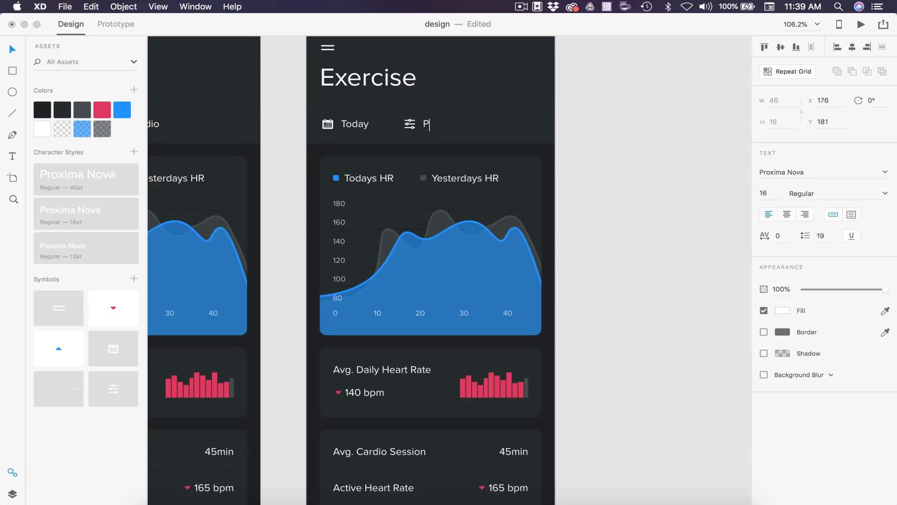
{"action": "type", "text": "rogress"}
{"action": "key", "text": "Escape"}
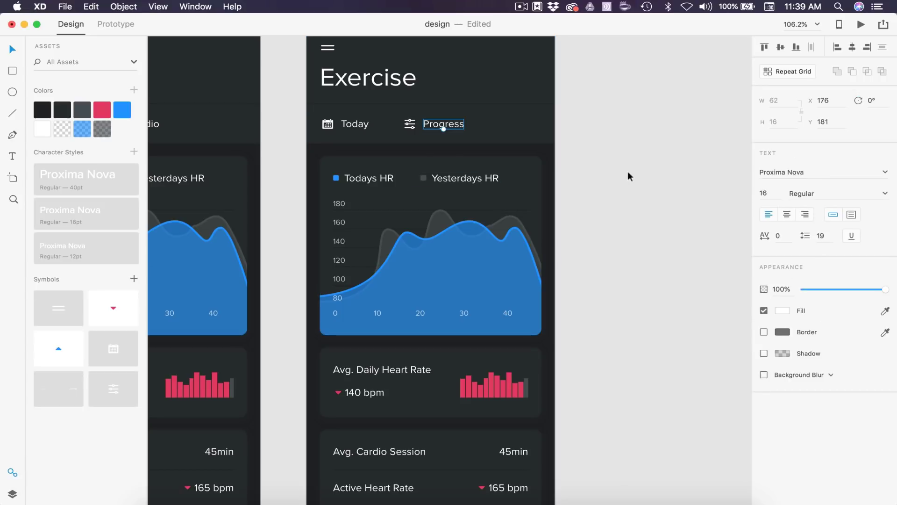
{"action": "left_click", "coordinate": [701, 218]}
Delete the Yesterdays HR legend label and its grey marker from the Weight artboard's chart card
{"action": "scroll", "coordinate": [701, 217], "scroll_direction": "down", "scroll_amount": 2}
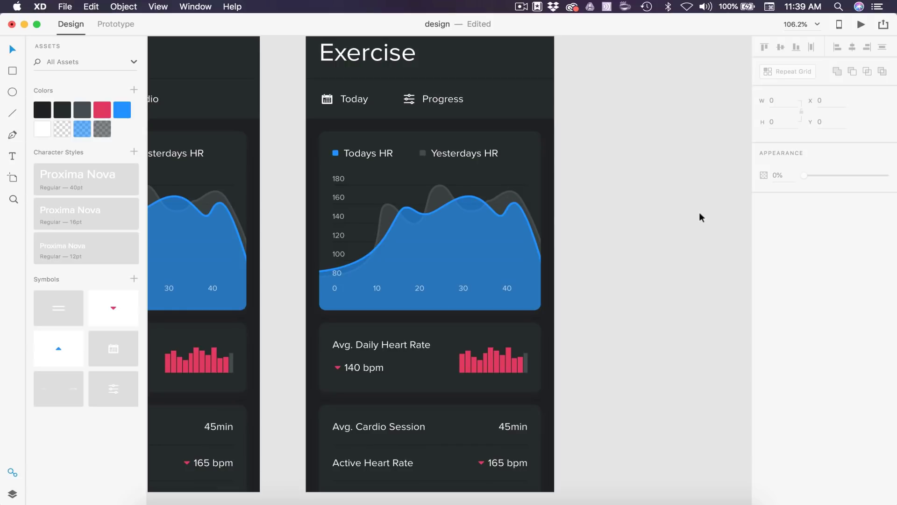
{"action": "double_click", "coordinate": [460, 149]}
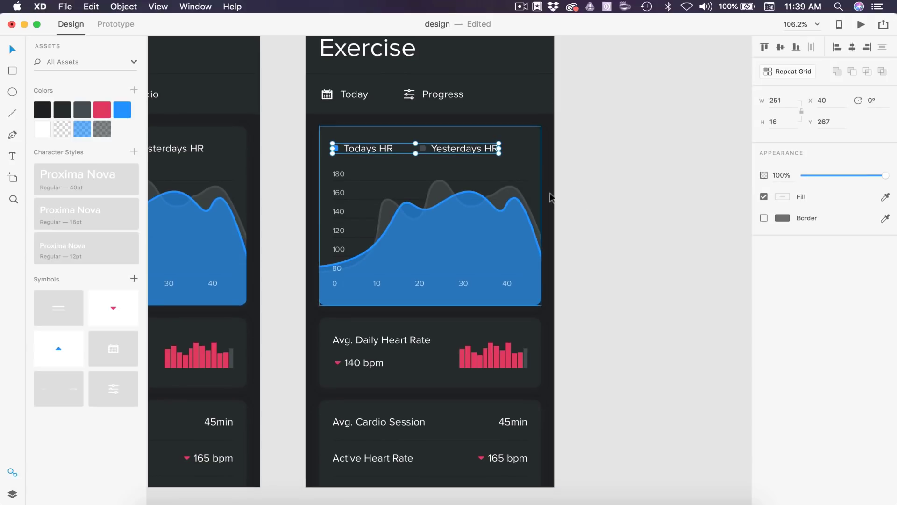
{"action": "left_click", "coordinate": [462, 148]}
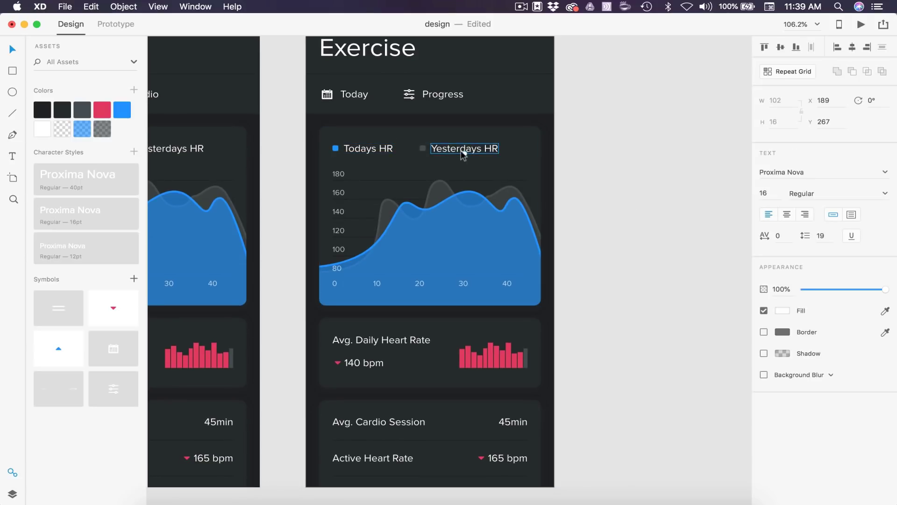
{"action": "key", "text": "Delete"}
{"action": "left_click", "coordinate": [422, 148]}
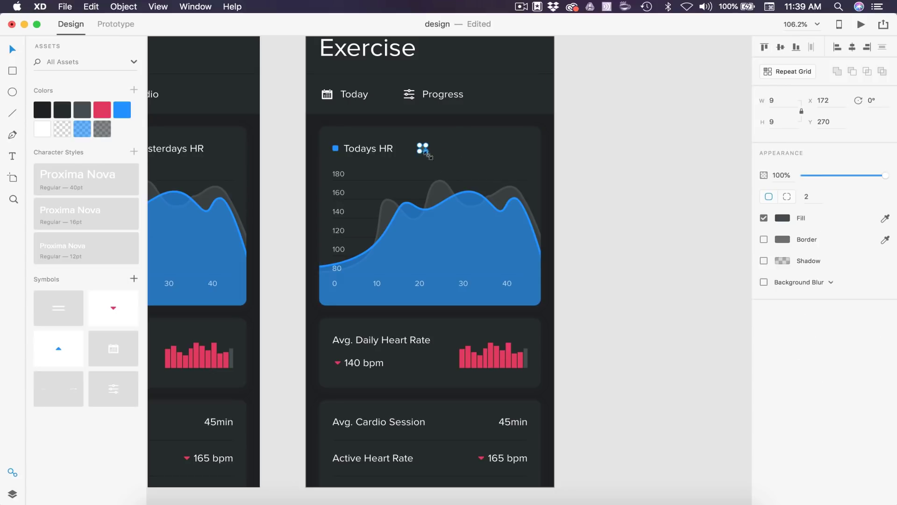
{"action": "key", "text": "Delete"}
Set the Todays HR text to size 30 and save its formatting as a character style
{"action": "left_click", "coordinate": [391, 146]}
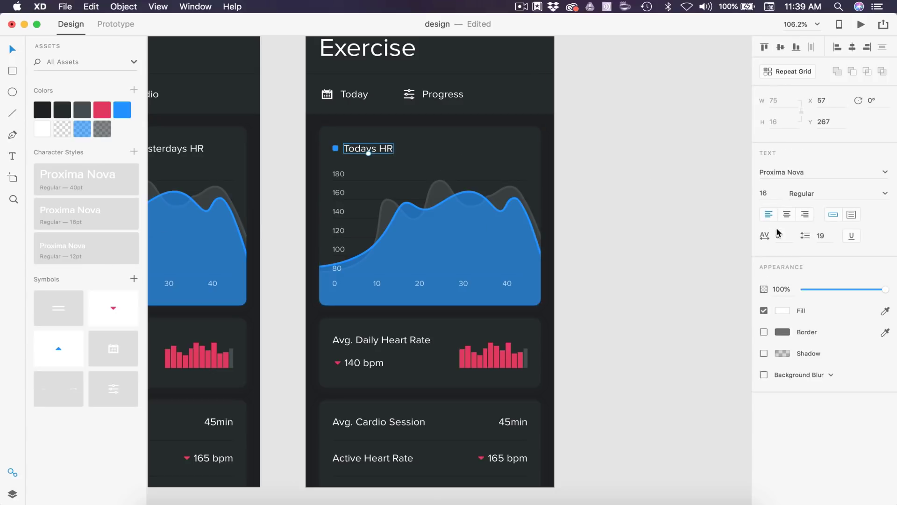
{"action": "left_click", "coordinate": [765, 193]}
{"action": "type", "text": "30"}
{"action": "key", "text": "Return"}
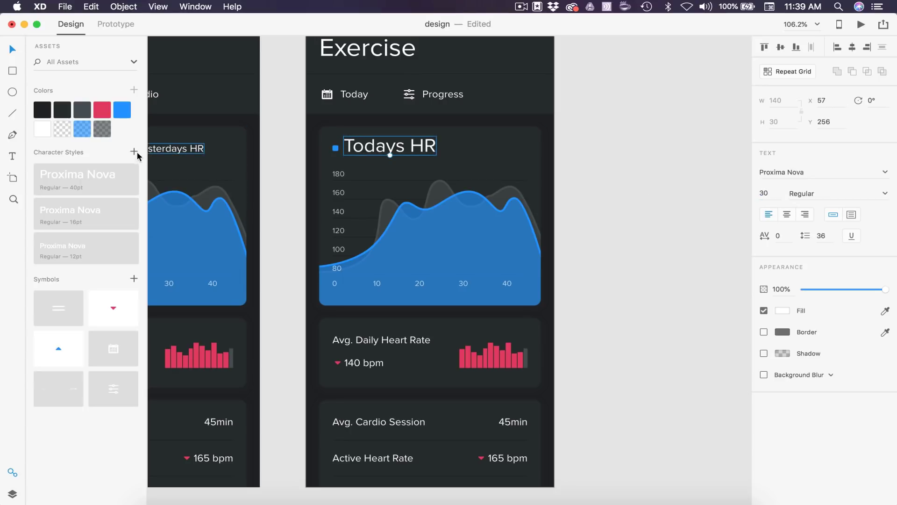
{"action": "left_click", "coordinate": [135, 153]}
Replace the Todays HR text with "222.3 lbs"
{"action": "double_click", "coordinate": [370, 153]}
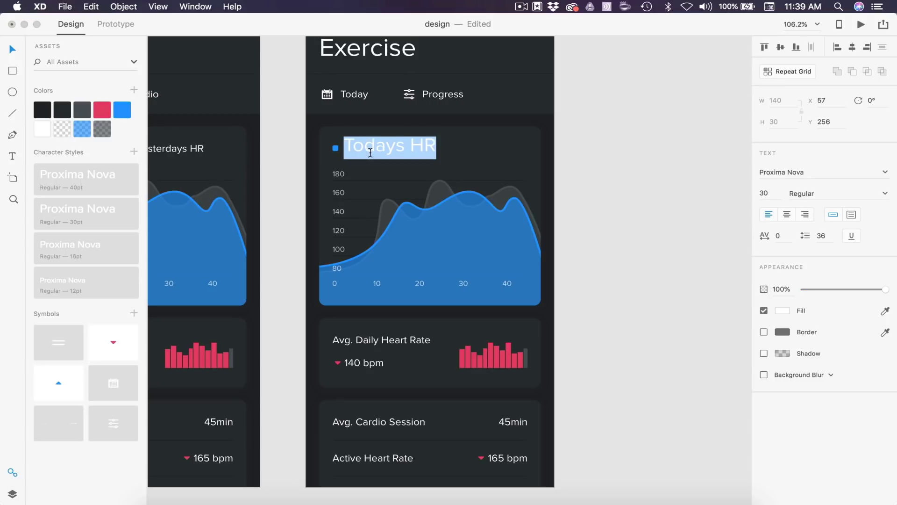
{"action": "type", "text": "22"}
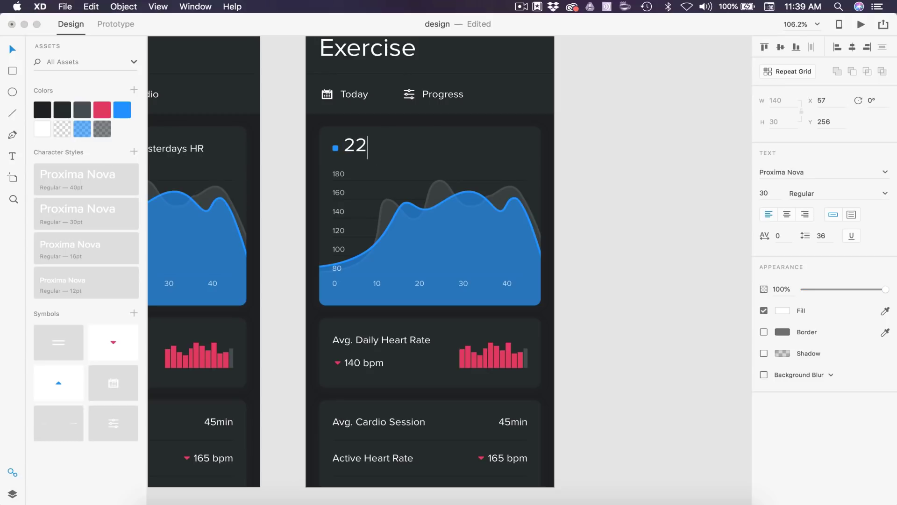
{"action": "type", "text": "2.4"}
{"action": "key", "text": "BackSpace"}
{"action": "type", "text": "3 lbs"}
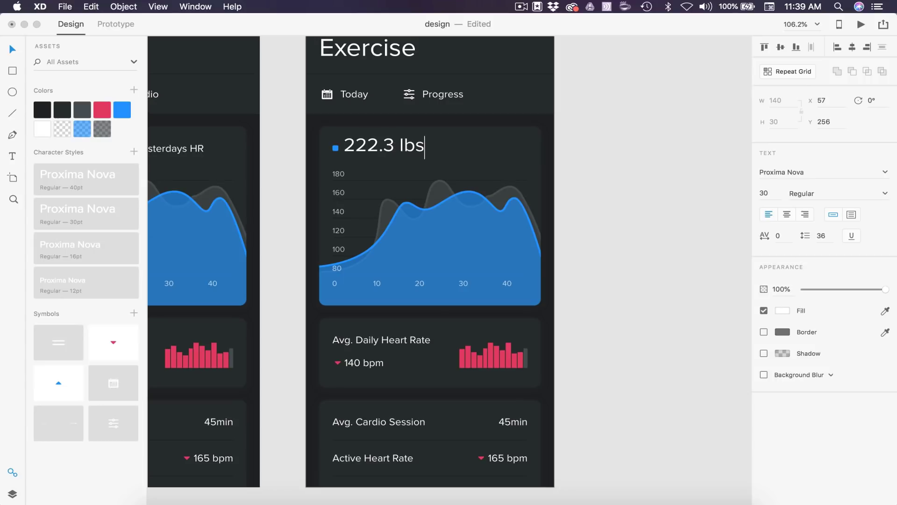
{"action": "left_click", "coordinate": [13, 49]}
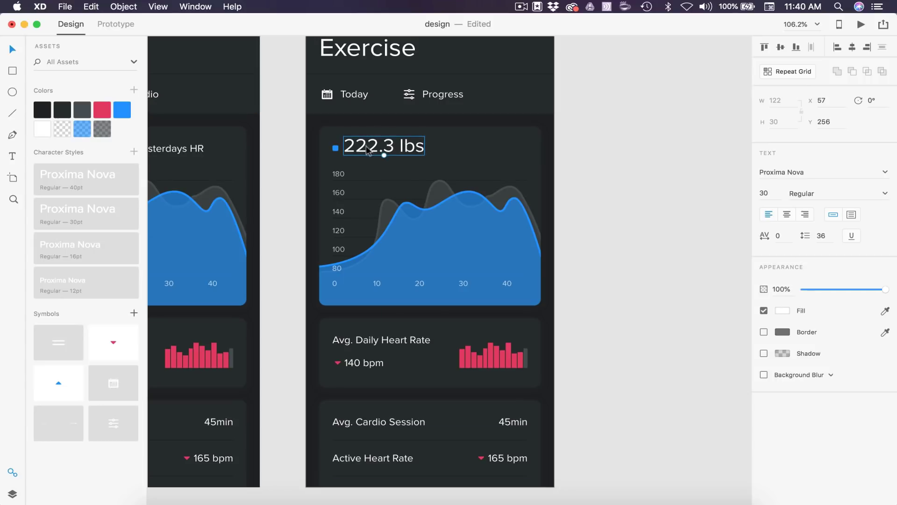
Delete the blue and grey heart-rate area graphs from the Weight artboard's chart card
{"action": "scroll", "coordinate": [491, 297], "scroll_direction": "up", "scroll_amount": 2}
{"action": "left_click", "coordinate": [476, 276]}
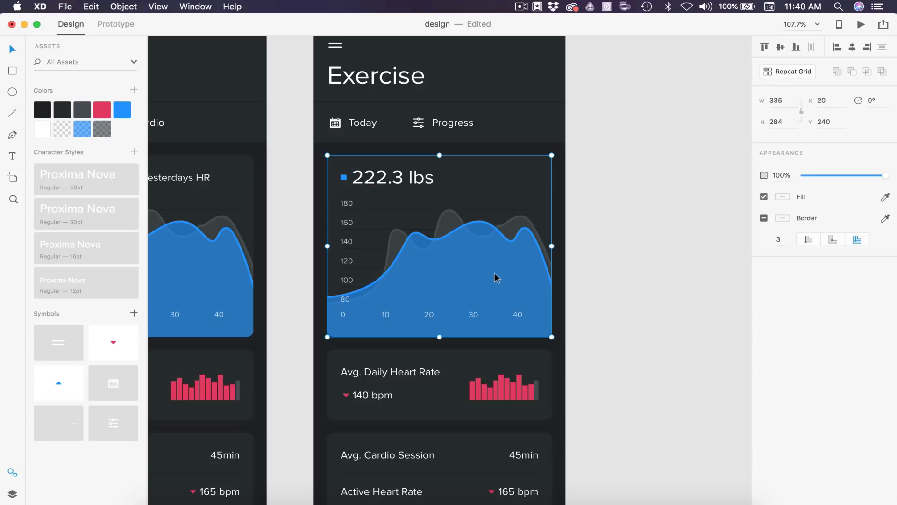
{"action": "key", "text": "Delete"}
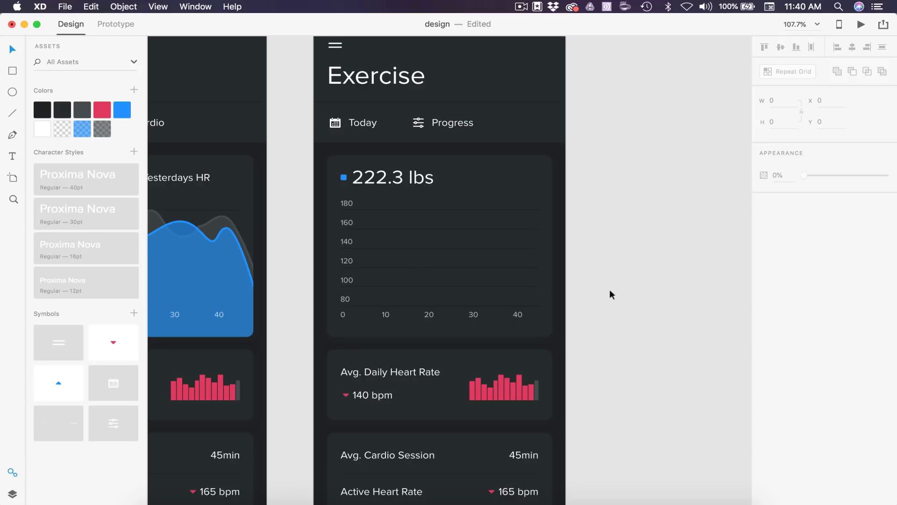
Left-align the text of all six vertical-axis labels, from 80 to 180
{"action": "key", "text": "super+equal"}
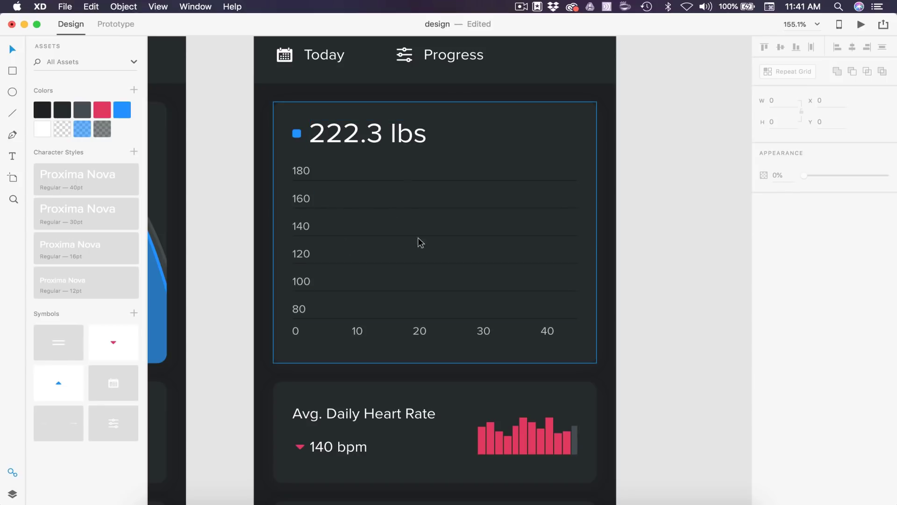
{"action": "left_click", "coordinate": [299, 308]}
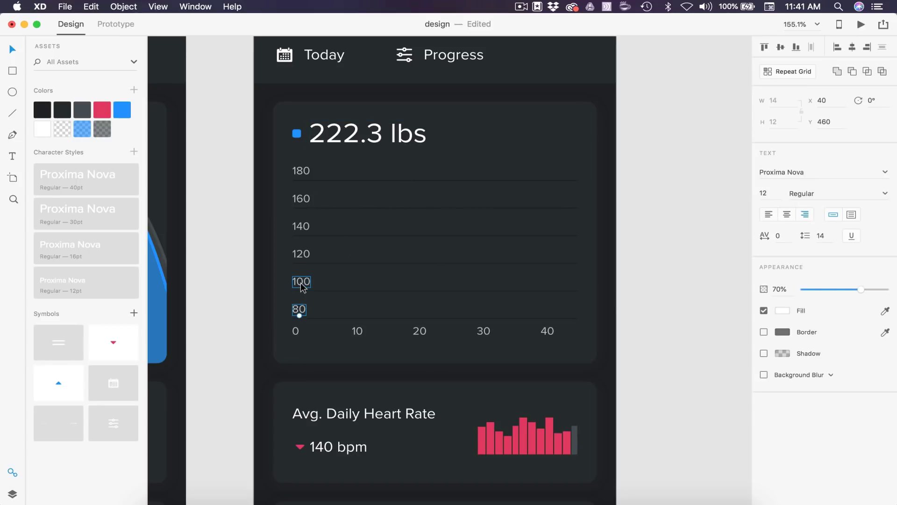
{"action": "left_click", "coordinate": [301, 282], "text": "shift"}
{"action": "left_click", "coordinate": [301, 256], "text": "shift"}
{"action": "left_click", "coordinate": [302, 228], "text": "shift"}
{"action": "left_click", "coordinate": [302, 201], "text": "shift"}
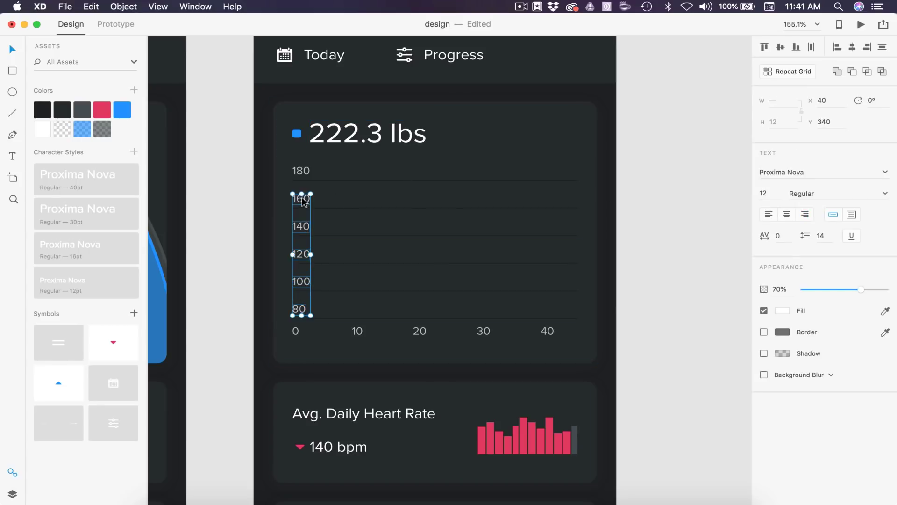
{"action": "left_click", "coordinate": [302, 172], "text": "shift"}
{"action": "left_click", "coordinate": [769, 214]}
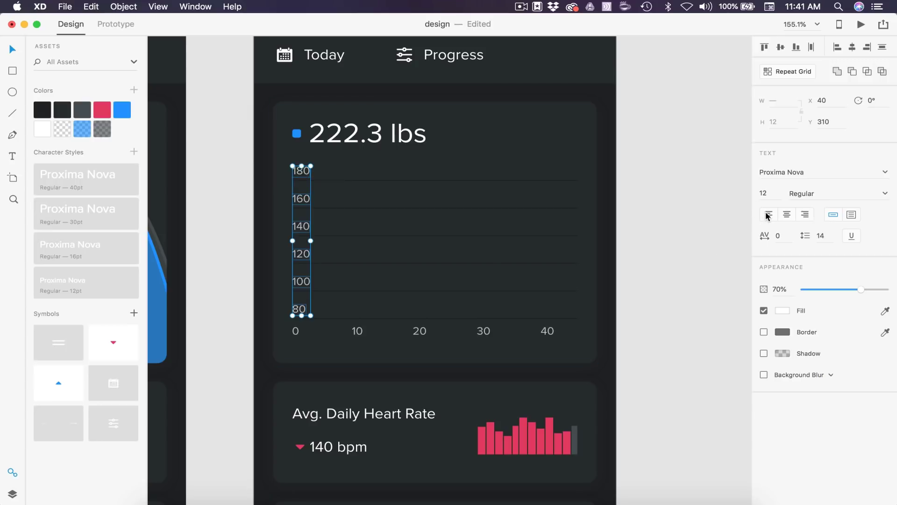
Relabel the vertical axis from the lowest line up as 220, 221, 222, 223, 224 and 225
{"action": "scroll", "coordinate": [321, 279], "scroll_direction": "up", "scroll_amount": 1}
{"action": "double_click", "coordinate": [320, 276]}
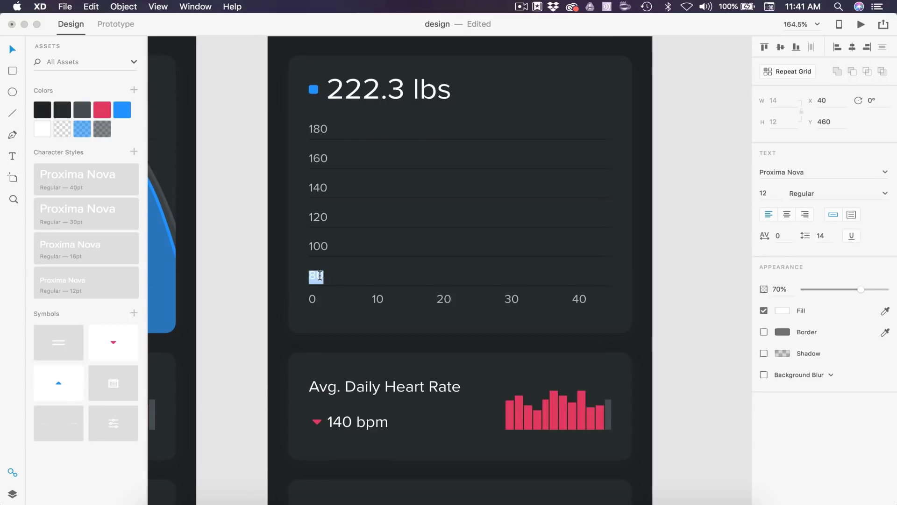
{"action": "type", "text": "220"}
{"action": "double_click", "coordinate": [323, 246]}
{"action": "type", "text": "22"}
{"action": "double_click", "coordinate": [312, 218]}
{"action": "type", "text": "222"}
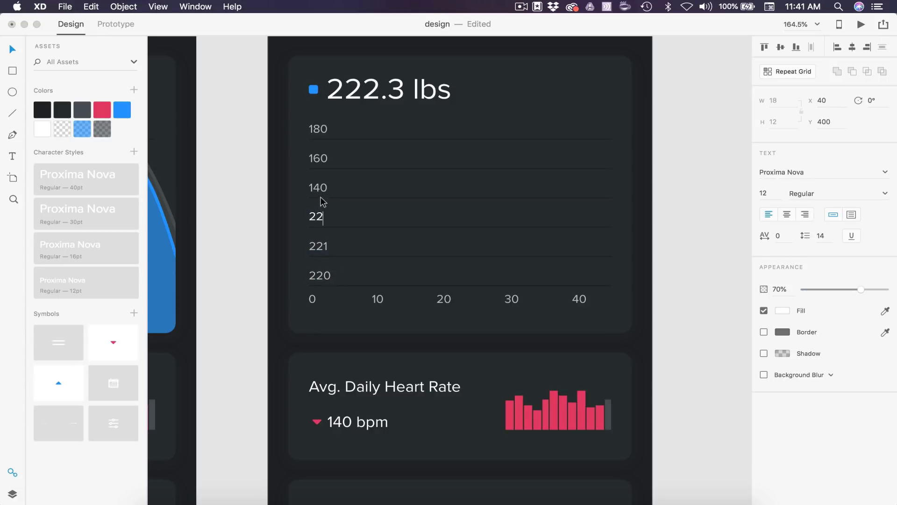
{"action": "double_click", "coordinate": [321, 187]}
{"action": "type", "text": "223"}
{"action": "double_click", "coordinate": [318, 158]}
{"action": "type", "text": "224"}
{"action": "double_click", "coordinate": [318, 128]}
{"action": "type", "text": "225"}
{"action": "left_click", "coordinate": [652, 189]}
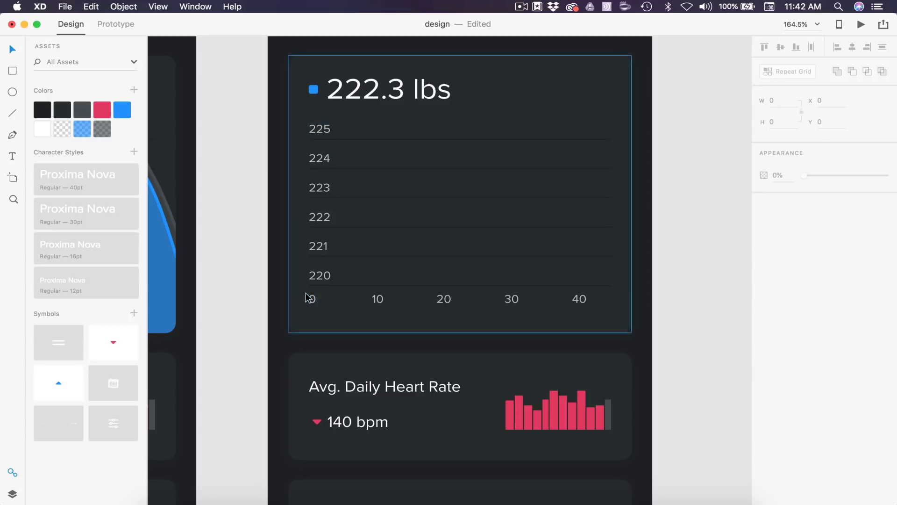
Center-align the text of the horizontal axis's 0 label and delete the 10, 20, 30 and 40 labels
{"action": "double_click", "coordinate": [312, 301]}
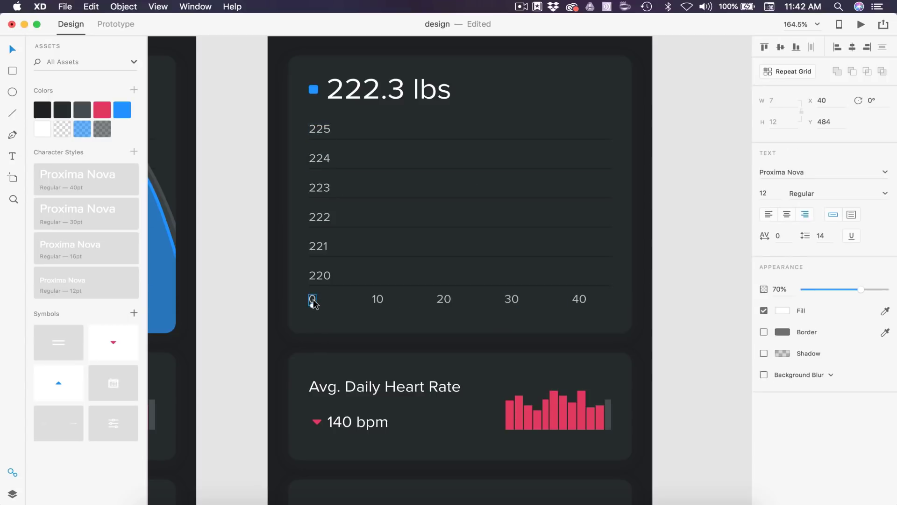
{"action": "left_click", "coordinate": [787, 214]}
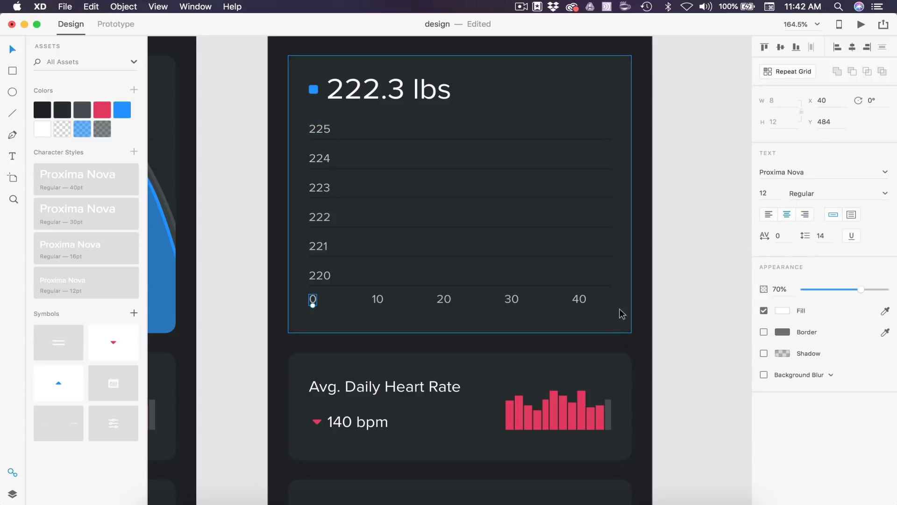
{"action": "left_click_drag", "start_coordinate": [673, 295], "coordinate": [364, 308]}
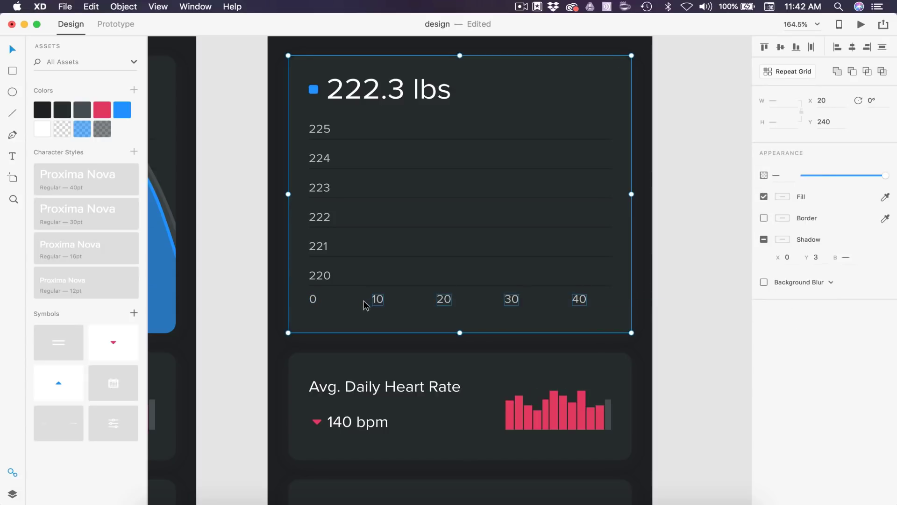
{"action": "key", "text": "Delete"}
Replace the remaining 0 label on the horizontal axis with "5/17"
{"action": "double_click", "coordinate": [311, 300]}
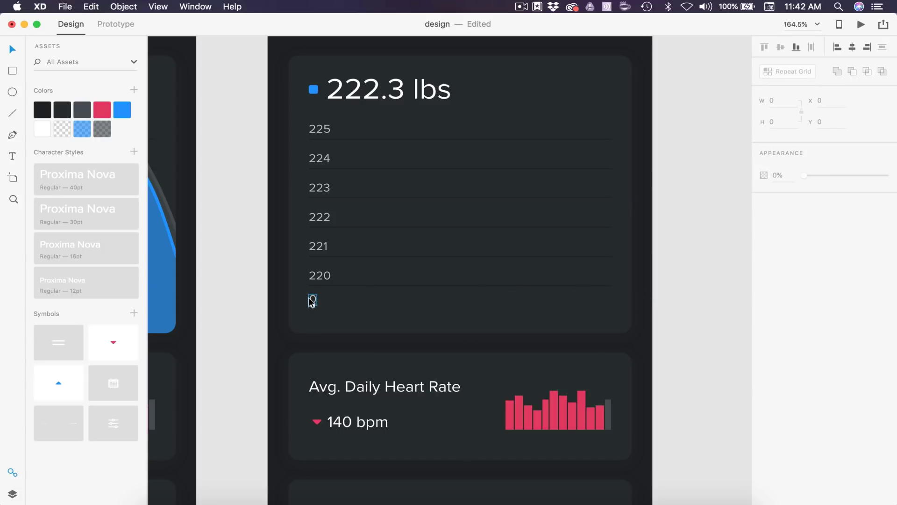
{"action": "type", "text": "5/17"}
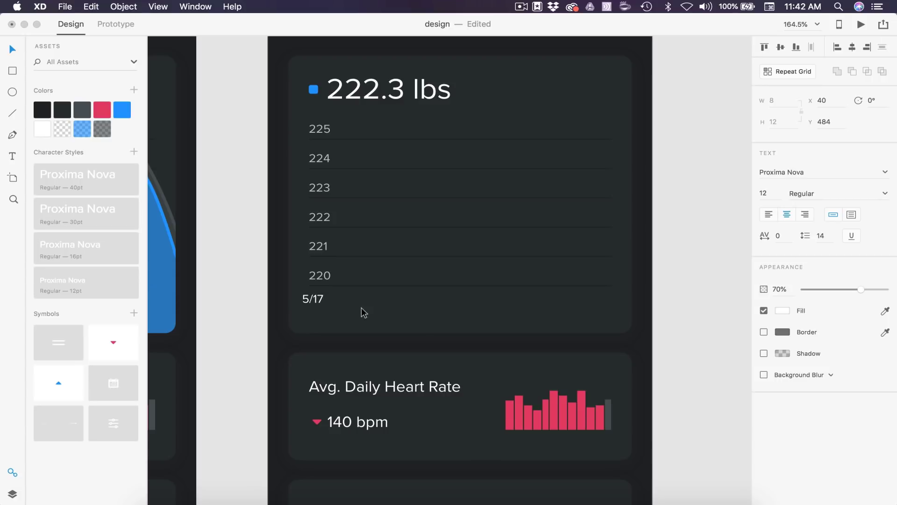
{"action": "key", "text": "Escape"}
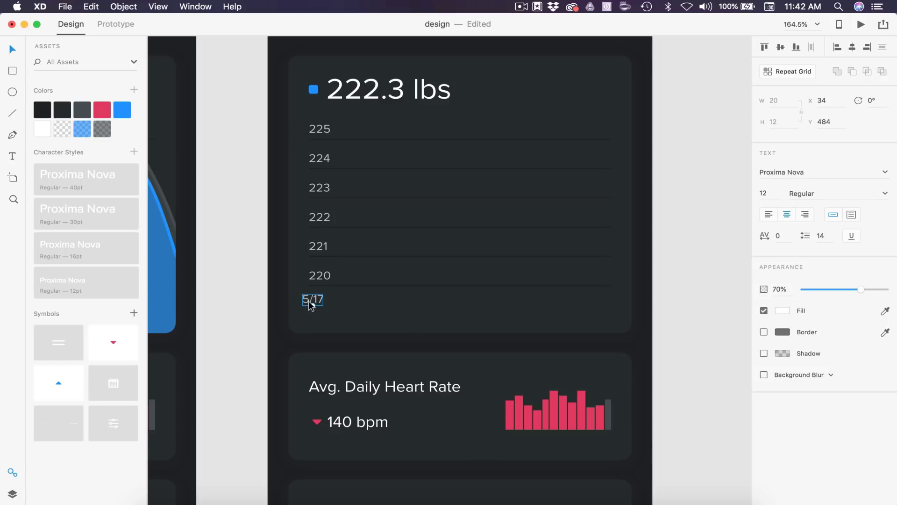
Line up the 5/17 label with the vertical-axis labels and repeat it horizontally as a Repeat Grid of about six dates
{"action": "left_click_drag", "start_coordinate": [314, 301], "coordinate": [320, 305]}
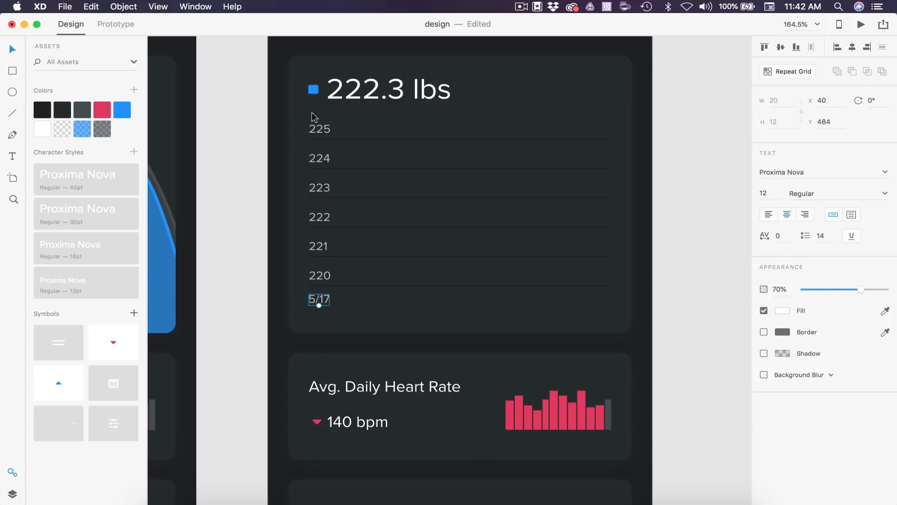
{"action": "left_click", "coordinate": [777, 72]}
{"action": "left_click_drag", "start_coordinate": [330, 301], "coordinate": [530, 299]}
Change the repeated date labels after the first to 5/18, 5/19, 5/20 and 5/21 in sequence
{"action": "double_click", "coordinate": [360, 300]}
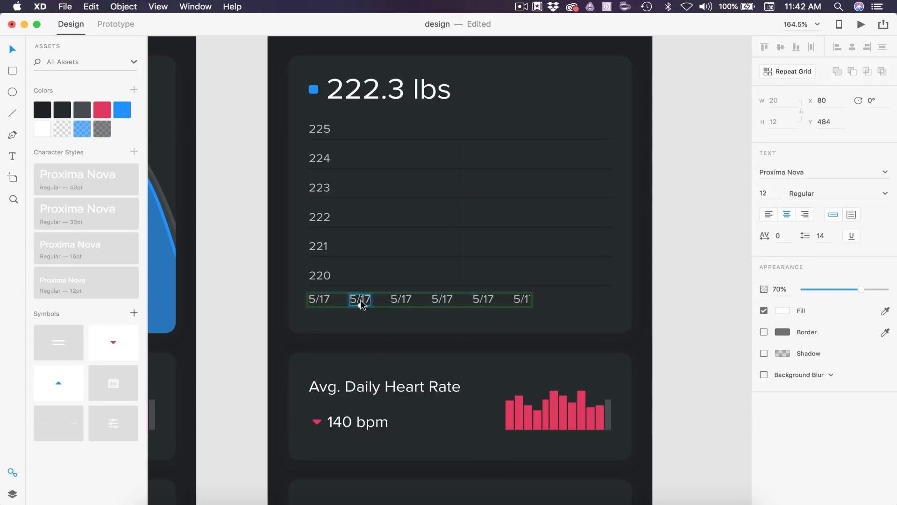
{"action": "type", "text": "5/17"}
{"action": "key", "text": "BackSpace"}
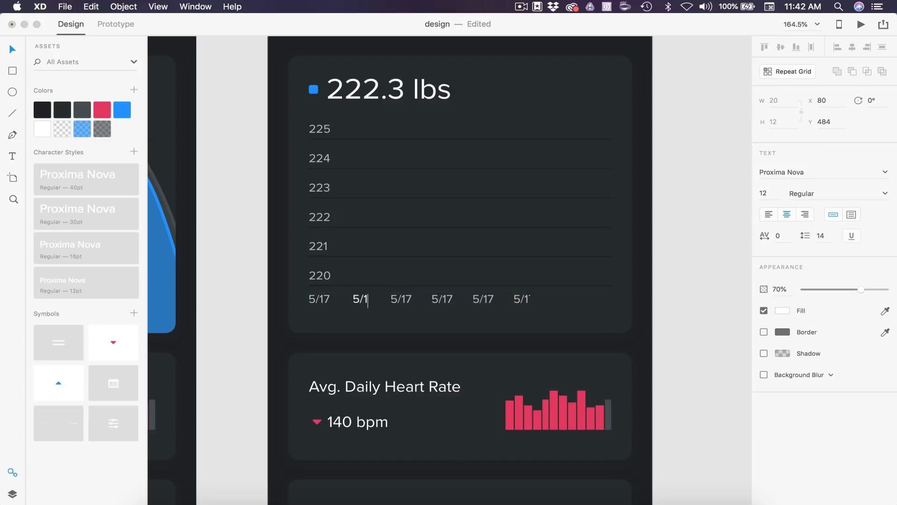
{"action": "type", "text": "8"}
{"action": "key", "text": "Tab"}
{"action": "type", "text": "5/19"}
{"action": "key", "text": "Tab"}
{"action": "type", "text": "5/20"}
{"action": "key", "text": "Tab"}
{"action": "type", "text": "5/21"}
{"action": "key", "text": "Tab"}
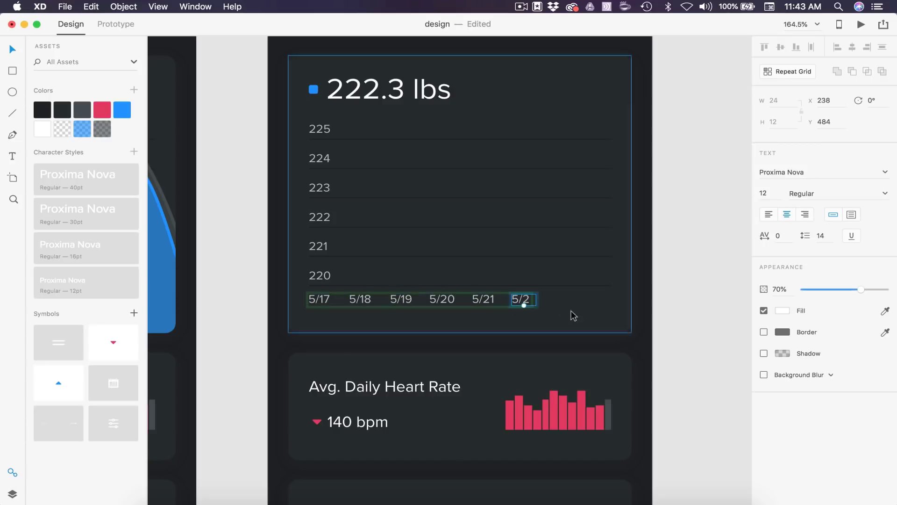
Set the sixth date label to 5/22 and add a seventh label reading 5/23 to the repeated row
{"action": "type", "text": "5/22"}
{"action": "key", "text": "Escape"}
{"action": "key", "text": "Escape"}
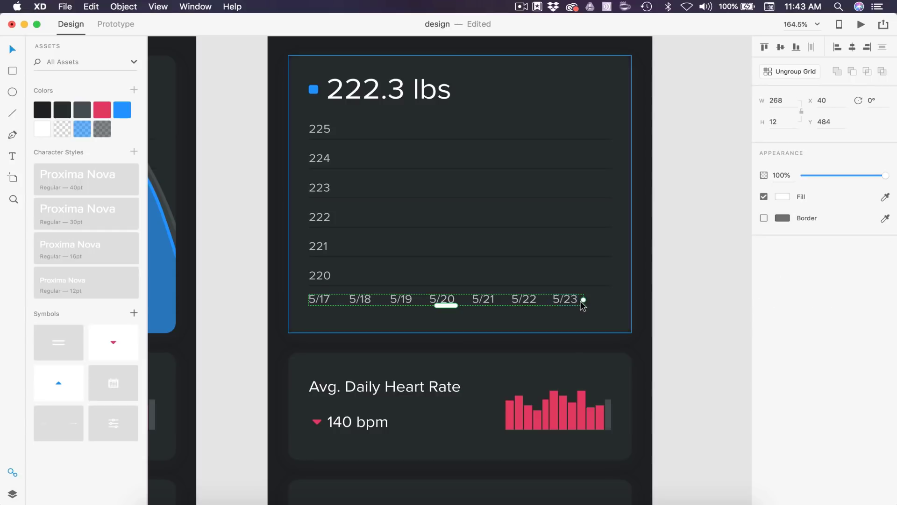
Widen the gaps in the repeated date row until it spans about 286 px beneath the gridlines
{"action": "left_click_drag", "start_coordinate": [575, 300], "coordinate": [577, 300]}
{"action": "left_click_drag", "start_coordinate": [386, 301], "coordinate": [404, 304]}
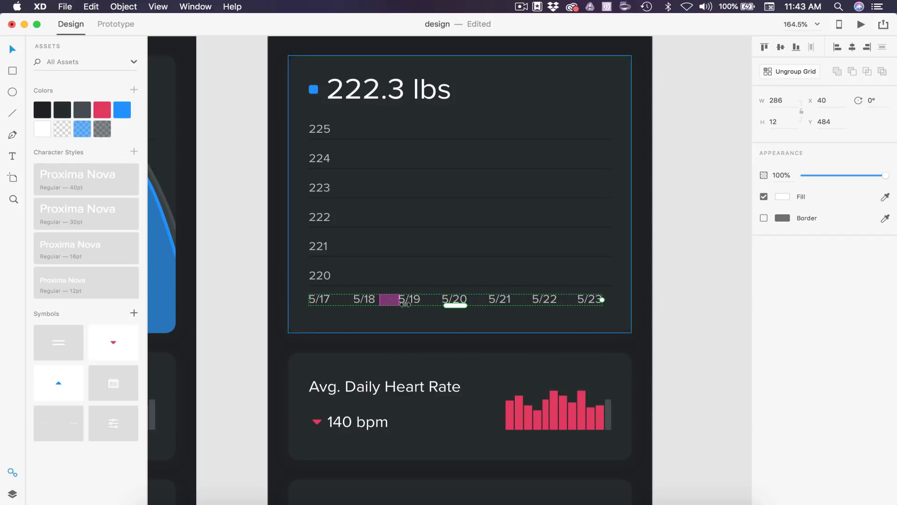
{"action": "left_click", "coordinate": [716, 284]}
Draw an open zigzag trend line with the Pen tool across the chart, starting and ending just outside the card's edges
{"action": "scroll", "coordinate": [672, 282], "scroll_direction": "left", "scroll_amount": 1}
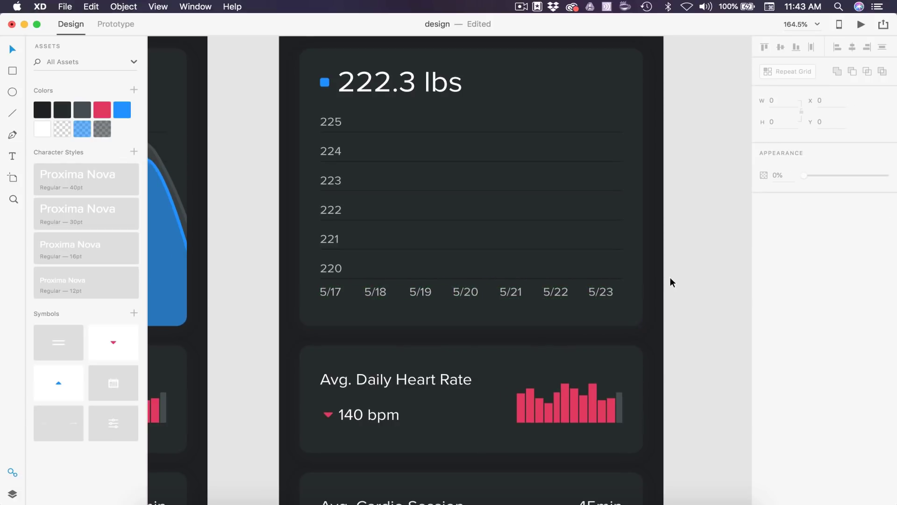
{"action": "scroll", "coordinate": [673, 285], "scroll_direction": "right", "scroll_amount": 2}
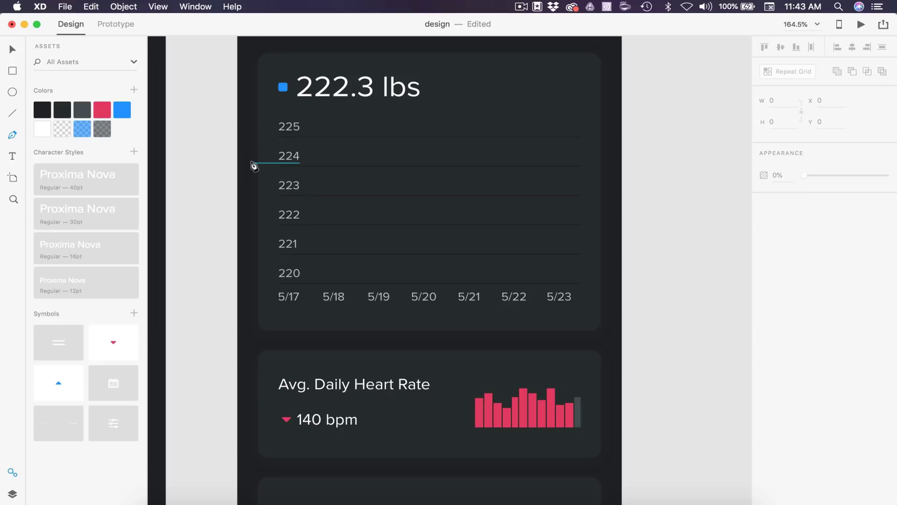
{"action": "left_click", "coordinate": [251, 162]}
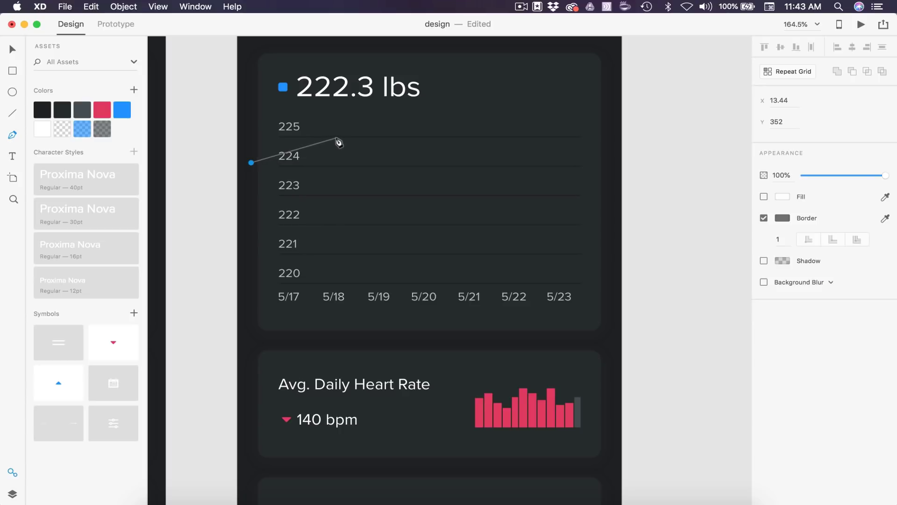
{"action": "left_click", "coordinate": [333, 138]}
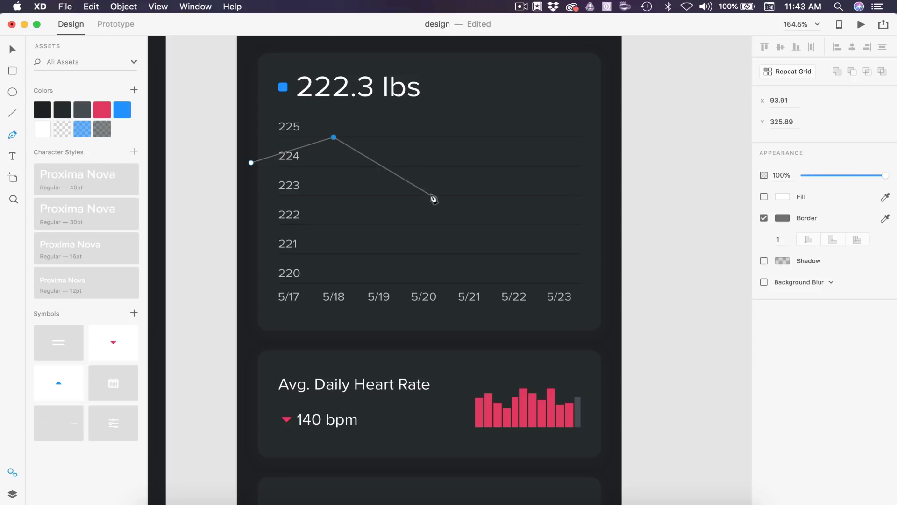
{"action": "left_click", "coordinate": [433, 194]}
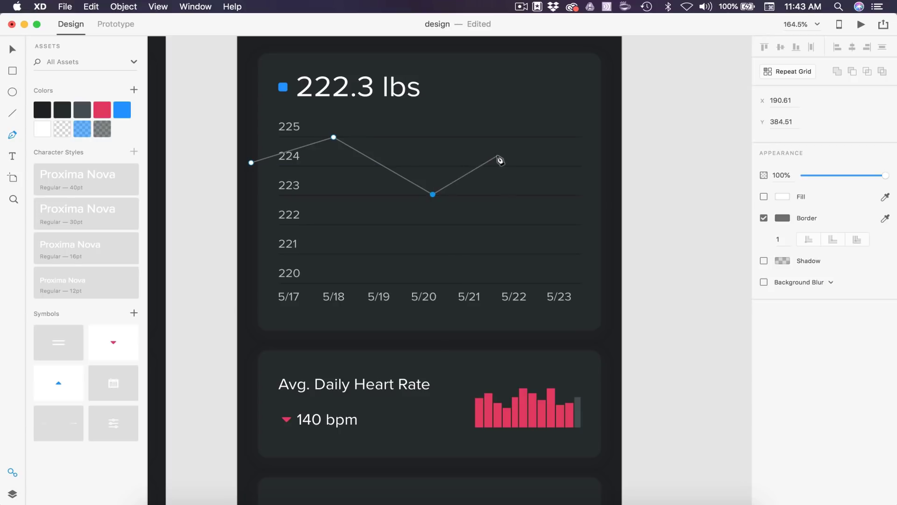
{"action": "left_click", "coordinate": [503, 153]}
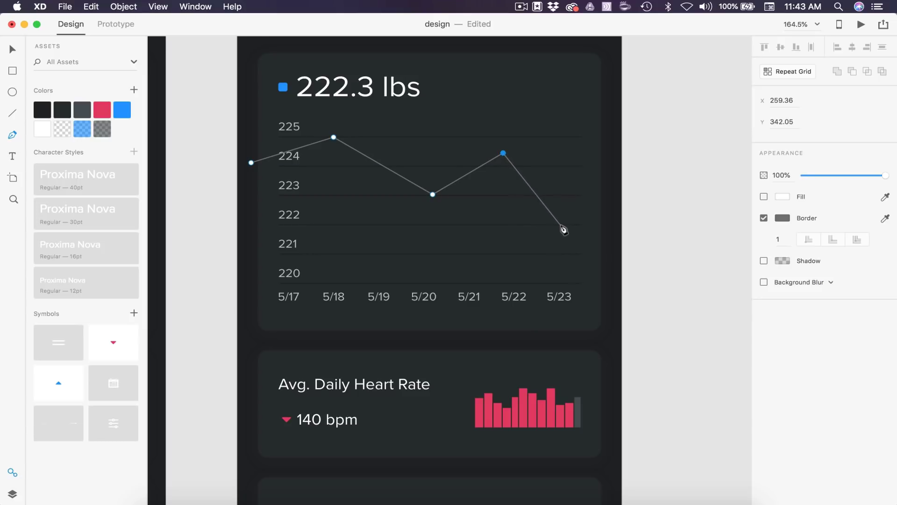
{"action": "left_click", "coordinate": [562, 226]}
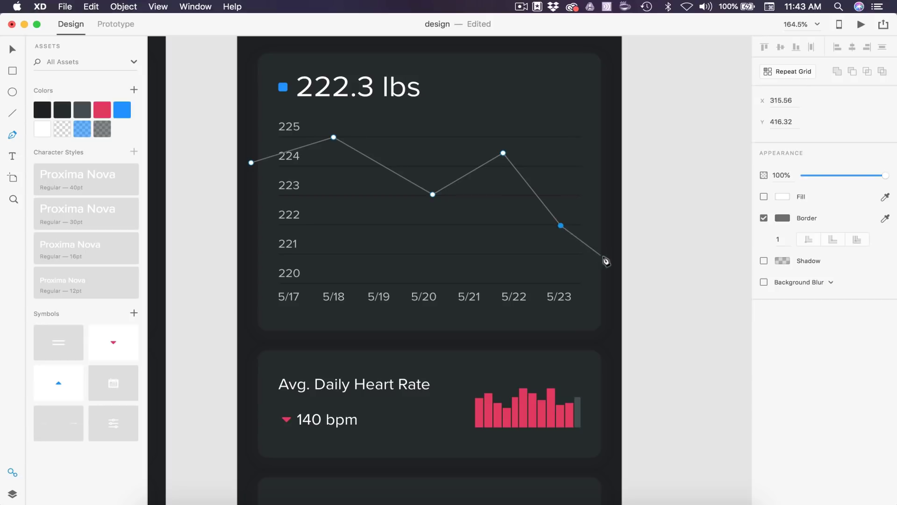
{"action": "left_click", "coordinate": [610, 259]}
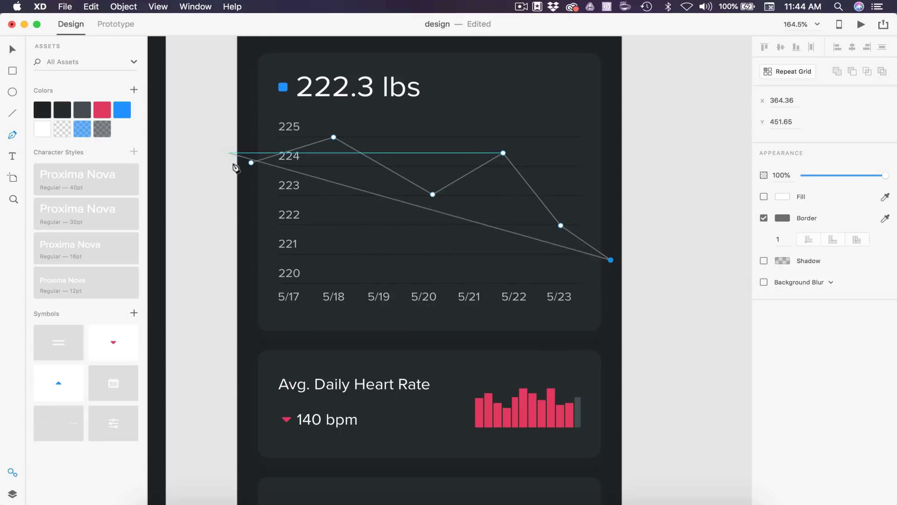
{"action": "key", "text": "Escape"}
Set the border size of the weight trend line to 5
{"action": "scroll", "coordinate": [653, 280], "scroll_direction": "down", "scroll_amount": 5}
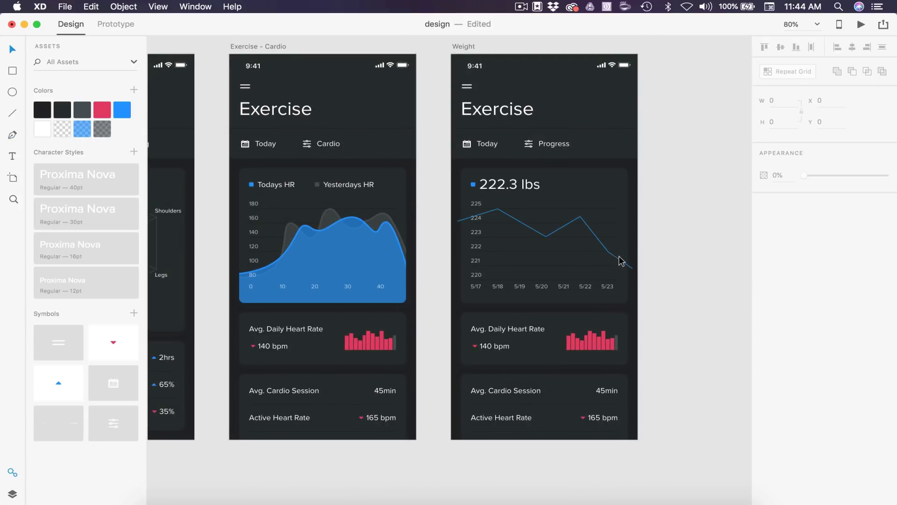
{"action": "scroll", "coordinate": [621, 260], "scroll_direction": "up", "scroll_amount": 5}
{"action": "left_click", "coordinate": [601, 254]}
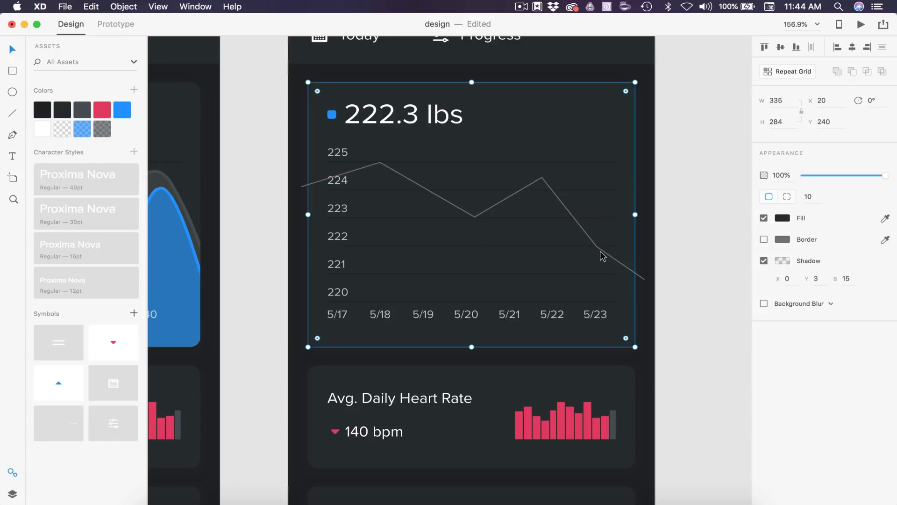
{"action": "double_click", "coordinate": [600, 251]}
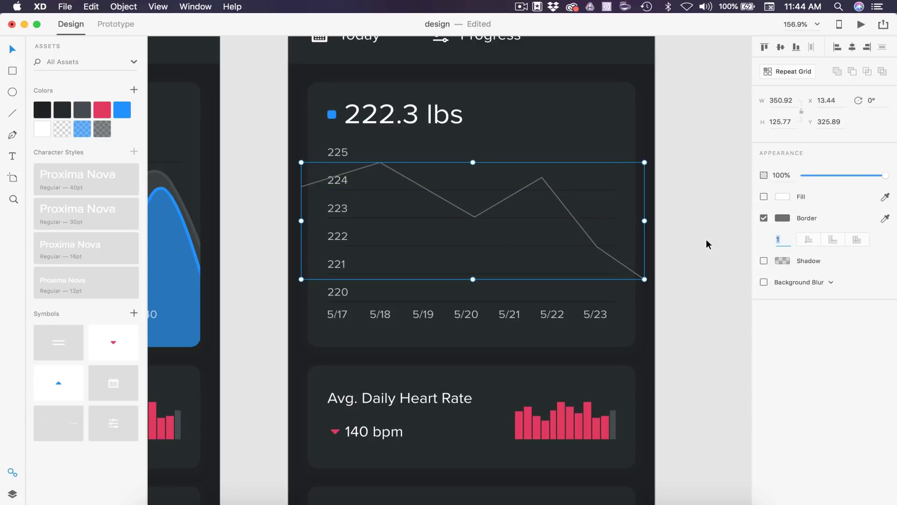
{"action": "type", "text": "5"}
{"action": "key", "text": "Return"}
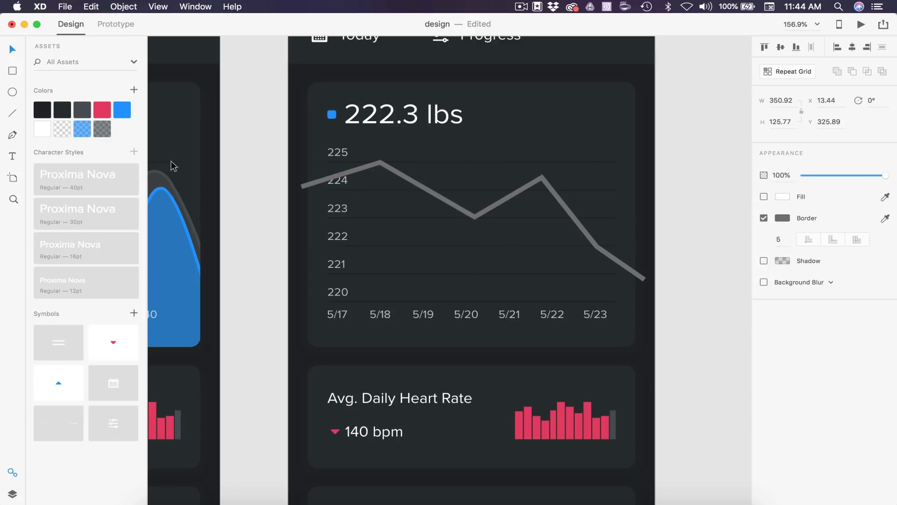
Apply the saved blue color #2291FF as the trend line's border and nudge the line up by 2 px
{"action": "left_click", "coordinate": [122, 110]}
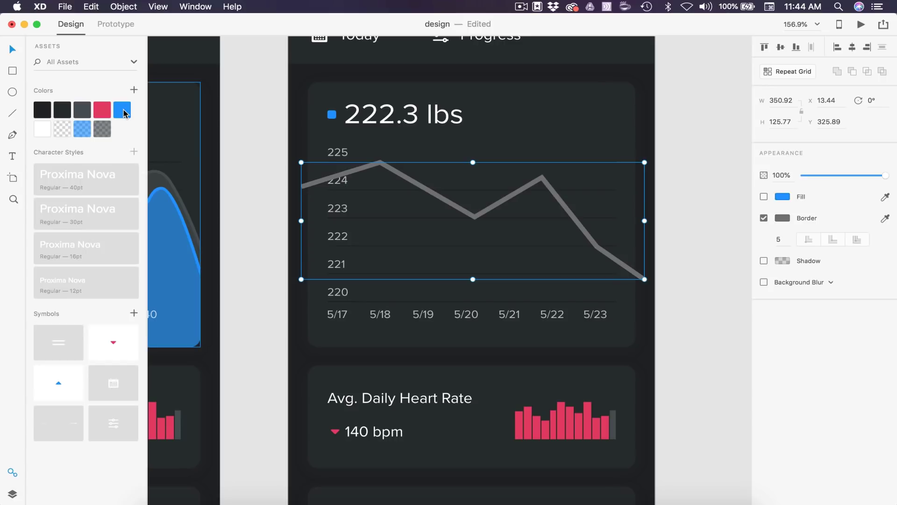
{"action": "right_click", "coordinate": [121, 112]}
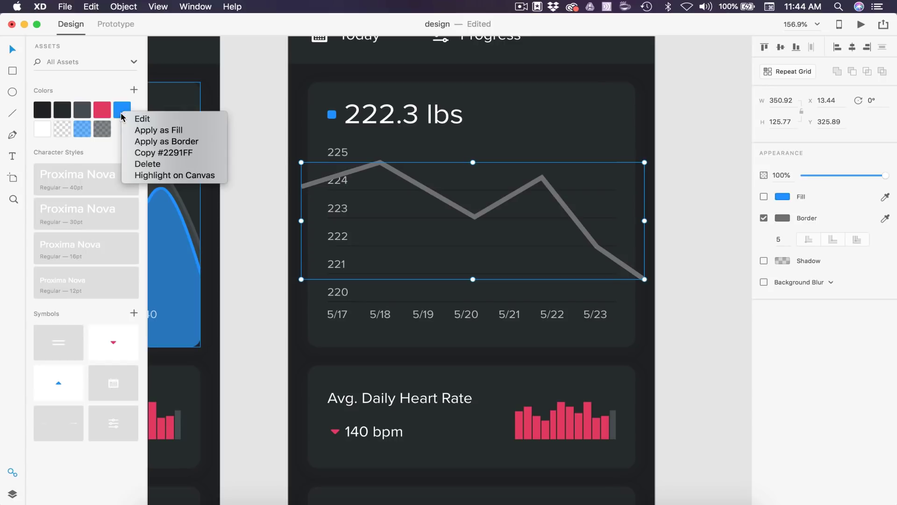
{"action": "left_click", "coordinate": [148, 141]}
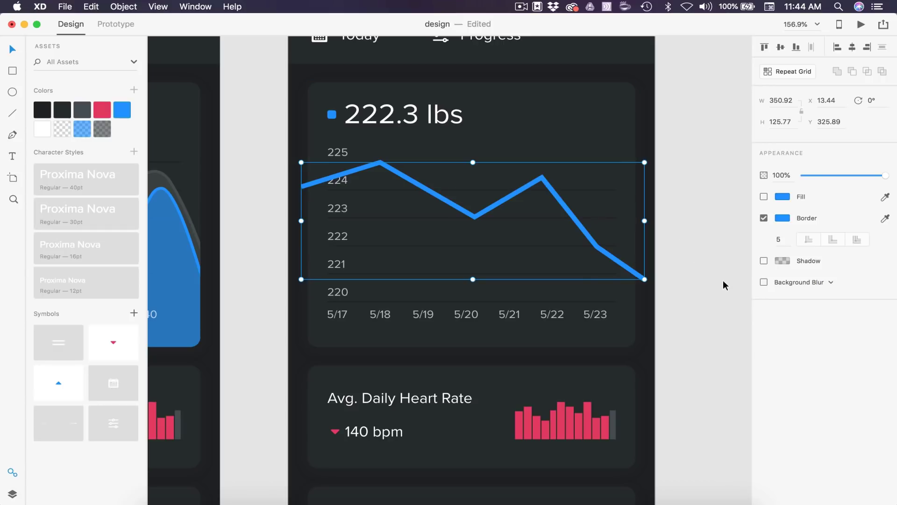
{"action": "key", "text": "Up"}
{"action": "key", "text": "Up"}
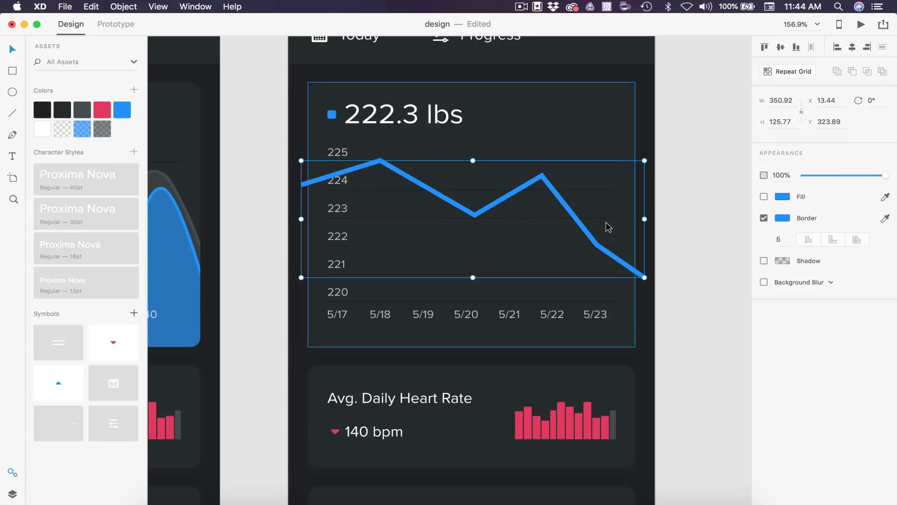
Convert the trend line's first peak above 5/18 into a smooth point and angle its handle to shape the curve
{"action": "double_click", "coordinate": [381, 162]}
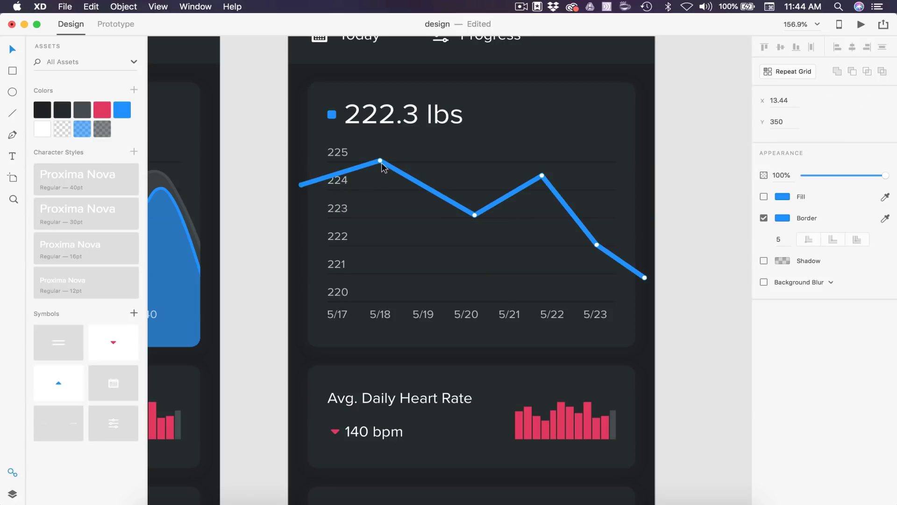
{"action": "double_click", "coordinate": [381, 160]}
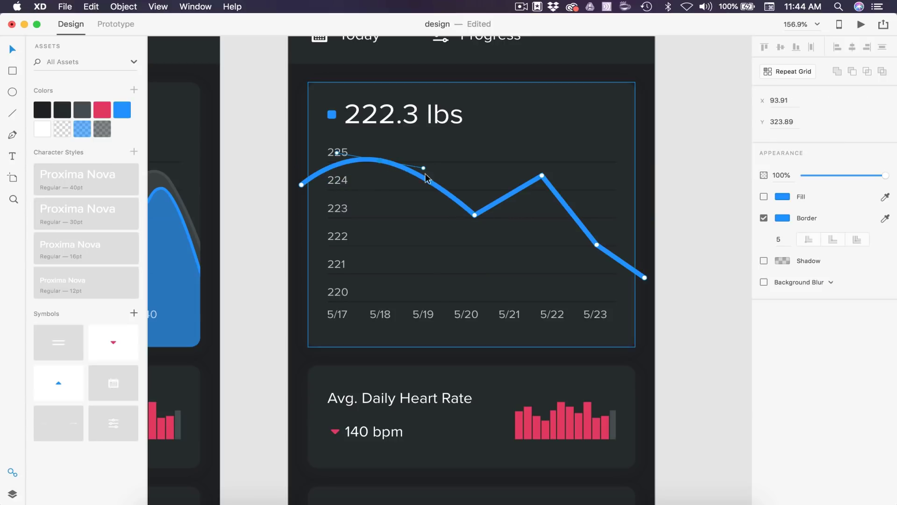
{"action": "left_click_drag", "start_coordinate": [423, 168], "coordinate": [413, 141]}
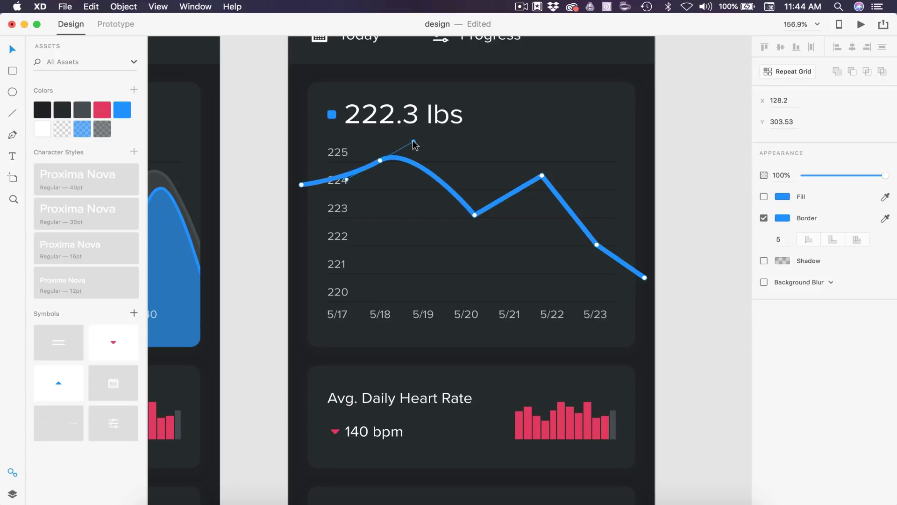
Round the trend line's dip and second peak into smooth curves and reshape both ends beyond the card's edges
{"action": "double_click", "coordinate": [474, 215]}
{"action": "double_click", "coordinate": [542, 175]}
{"action": "left_click_drag", "start_coordinate": [561, 176], "coordinate": [565, 176]}
{"action": "left_click_drag", "start_coordinate": [645, 278], "coordinate": [645, 297]}
{"action": "left_click_drag", "start_coordinate": [413, 141], "coordinate": [422, 149]}
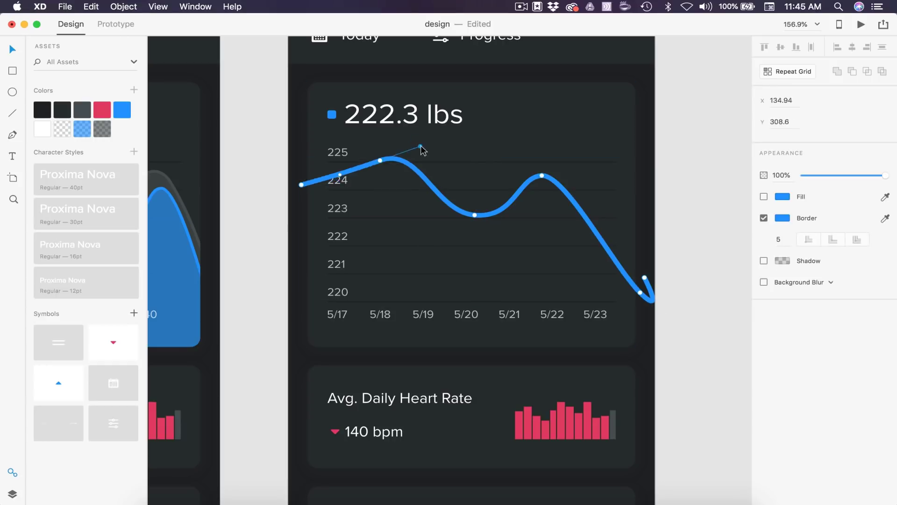
{"action": "left_click", "coordinate": [304, 184]}
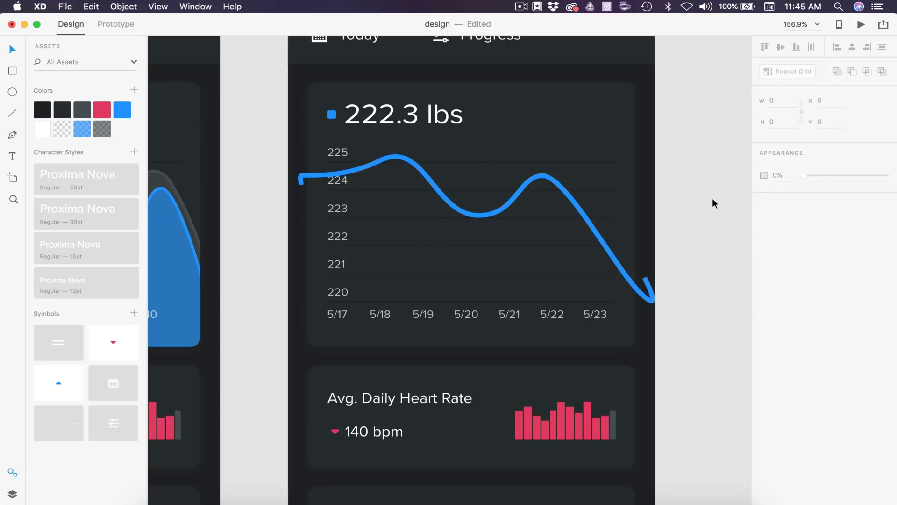
Bring the chart card's background rectangle to the front and use it to mask the trend line with Mask with Shape
{"action": "left_click", "coordinate": [580, 130]}
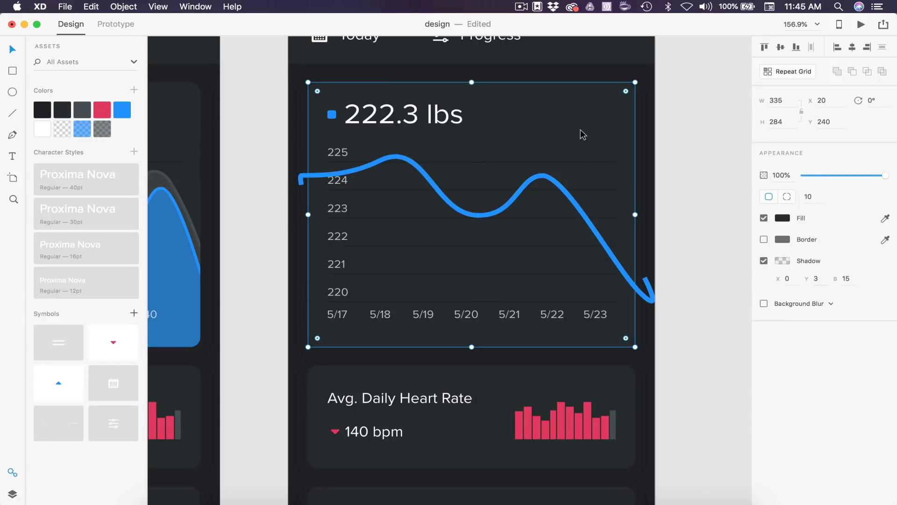
{"action": "key", "text": "super+shift+bracketright"}
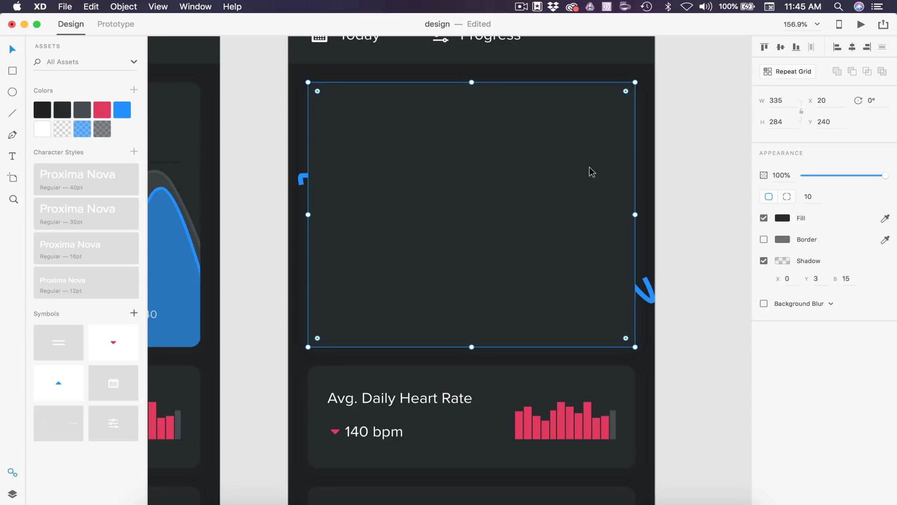
{"action": "left_click", "coordinate": [649, 298], "text": "shift"}
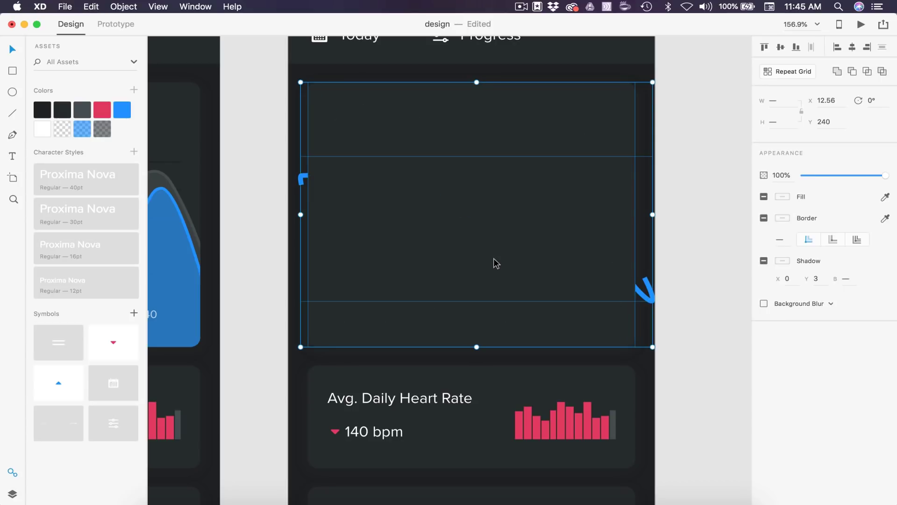
{"action": "key", "text": "super+shift+m"}
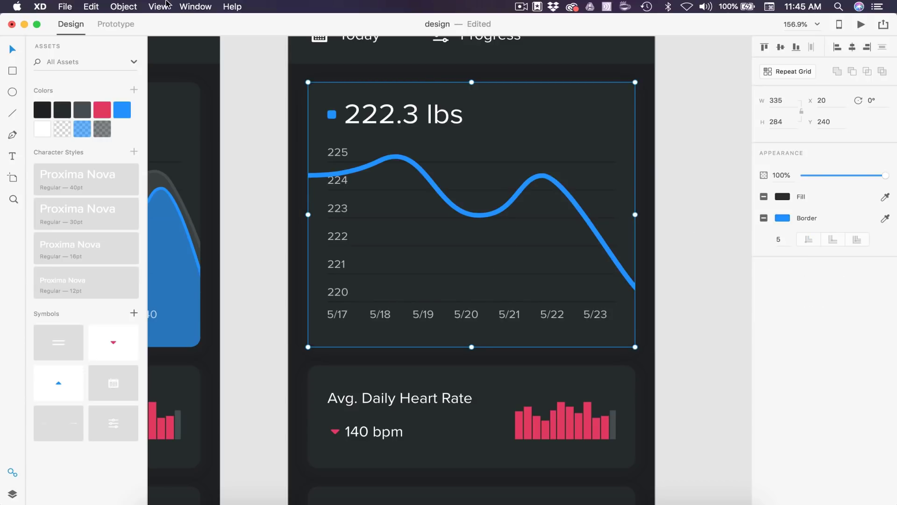
{"action": "left_click", "coordinate": [127, 9]}
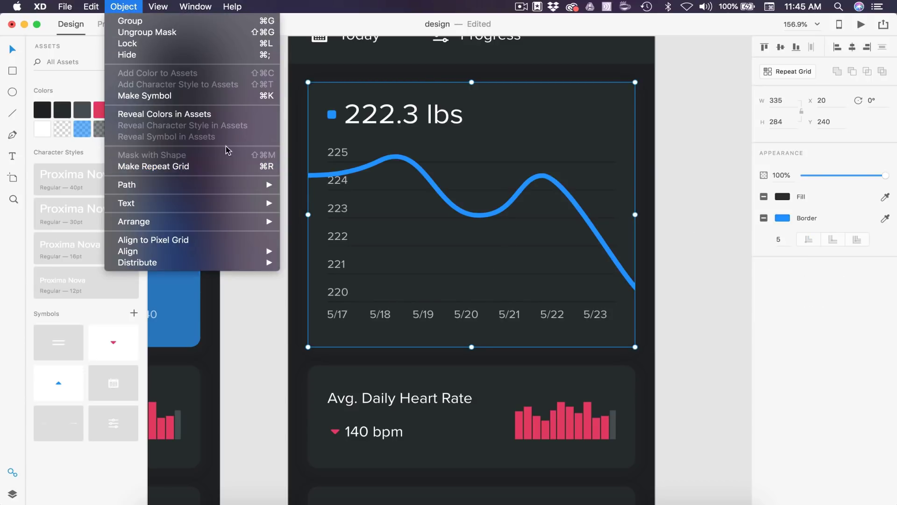
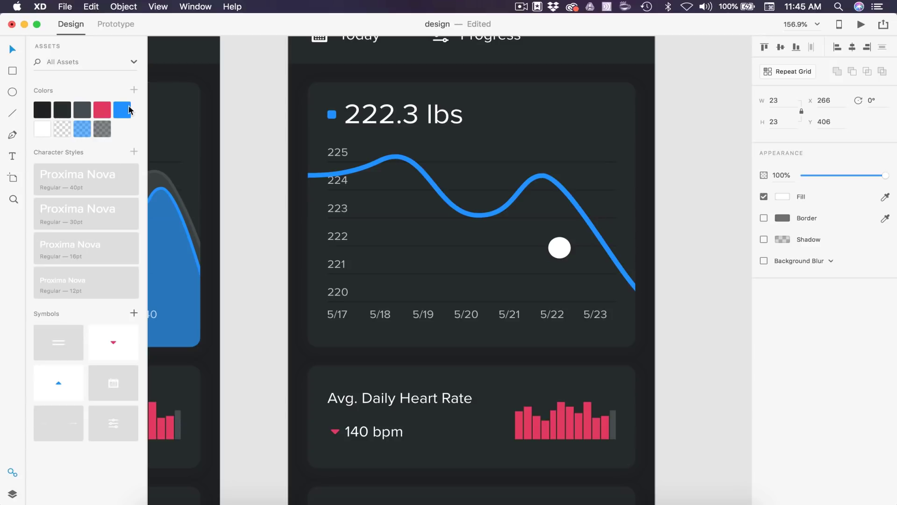
Fill the white 23 px circle with the saved blue and place it on the trend line above 5/23
{"action": "left_click", "coordinate": [130, 110]}
{"action": "left_click", "coordinate": [697, 253]}
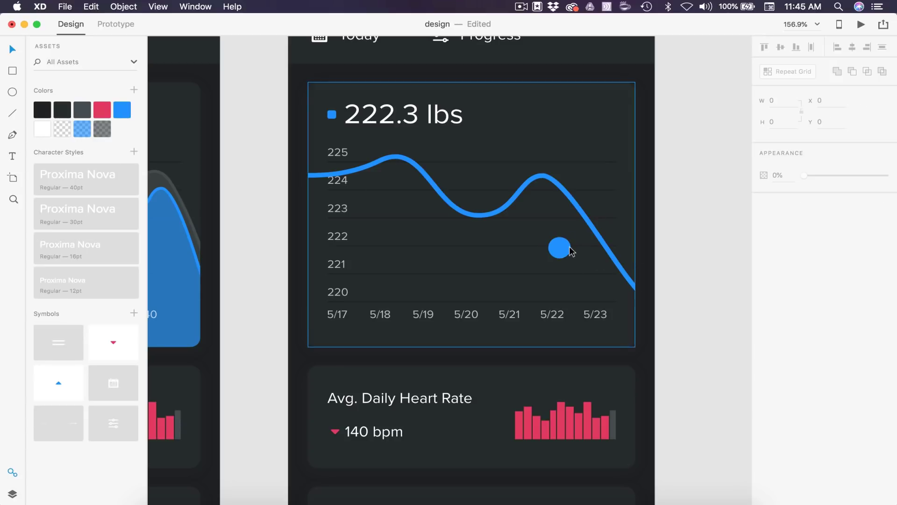
{"action": "left_click_drag", "start_coordinate": [569, 246], "coordinate": [589, 226]}
{"action": "left_click", "coordinate": [680, 214]}
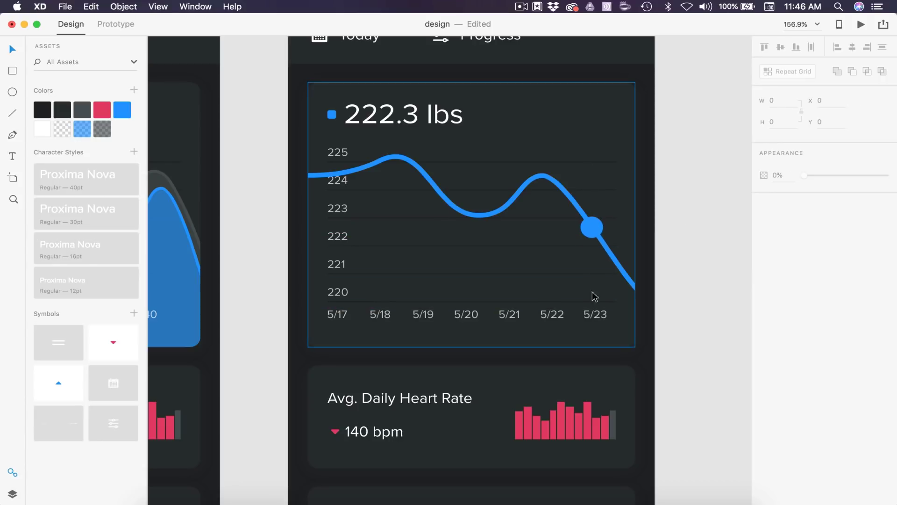
Draw a small rectangle beside the Weight artboard and size it to 3 px wide by 11 px high
{"action": "left_click", "coordinate": [15, 71]}
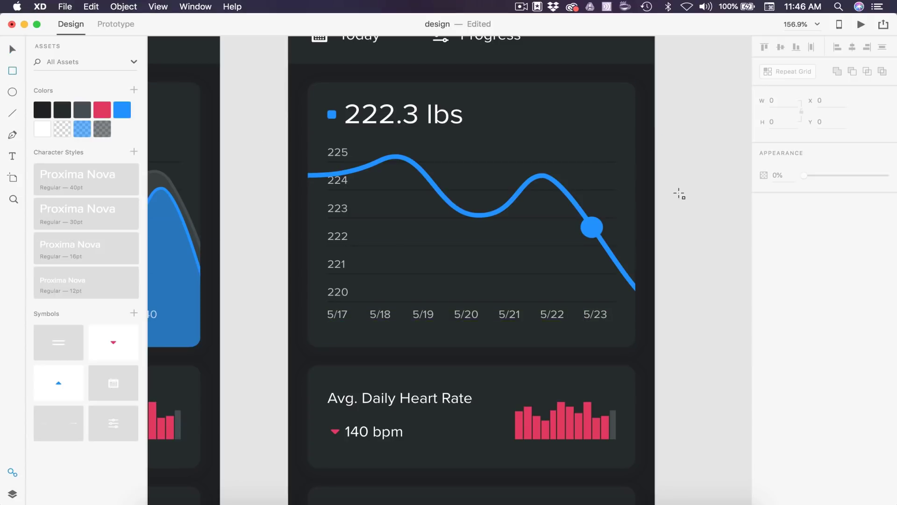
{"action": "left_click_drag", "start_coordinate": [674, 155], "coordinate": [685, 197]}
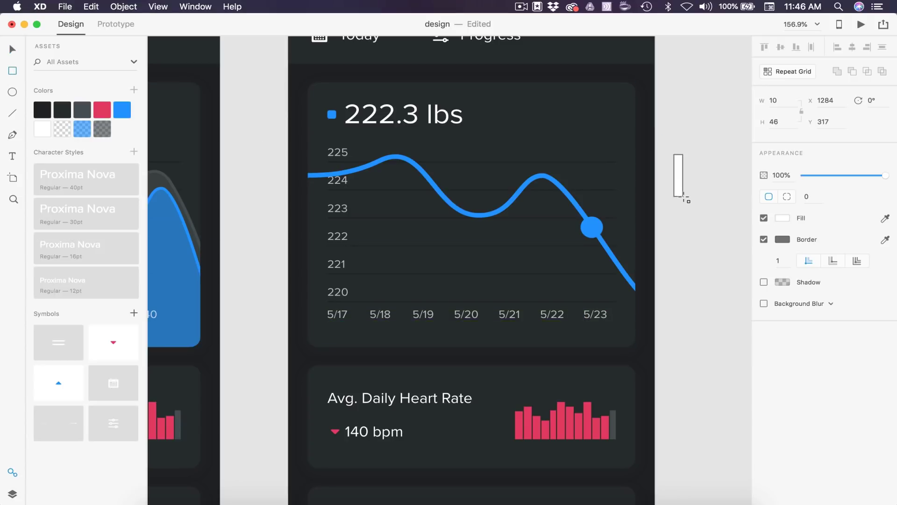
{"action": "left_click", "coordinate": [789, 100]}
{"action": "type", "text": "3"}
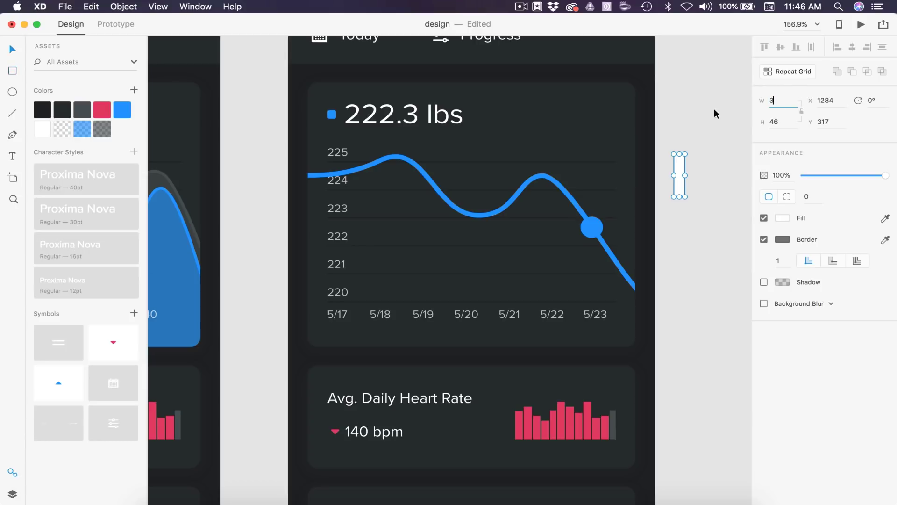
{"action": "left_click", "coordinate": [787, 126]}
{"action": "type", "text": "11"}
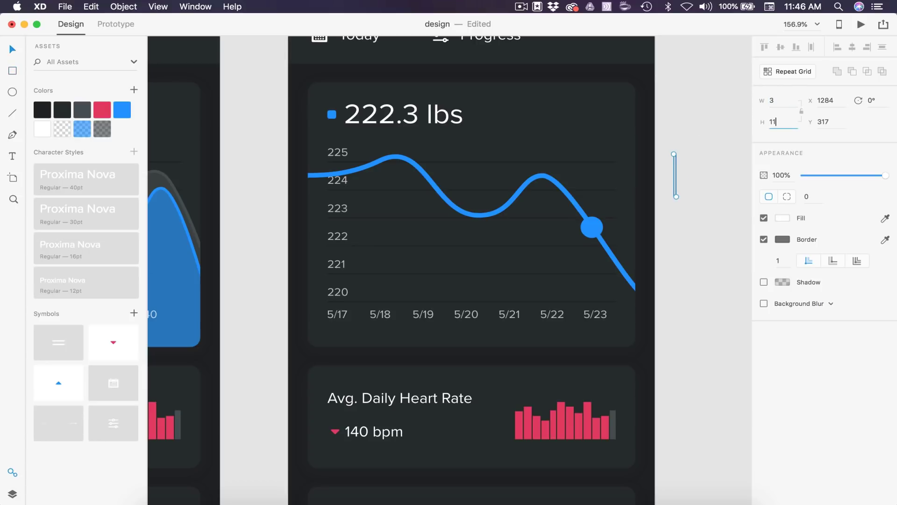
{"action": "key", "text": "Return"}
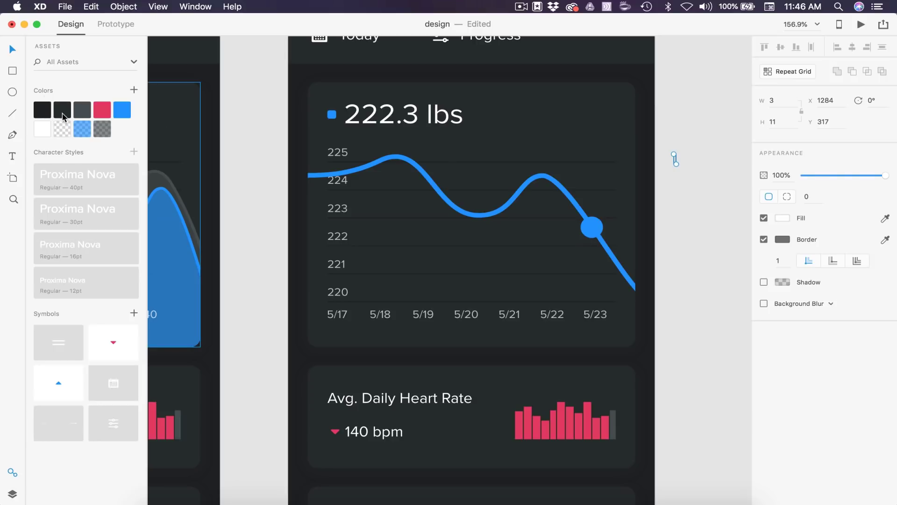
Fill the 3 × 11 px rectangle with the saved grey #454D4E and place it above the blue marker without a border
{"action": "right_click", "coordinate": [82, 114]}
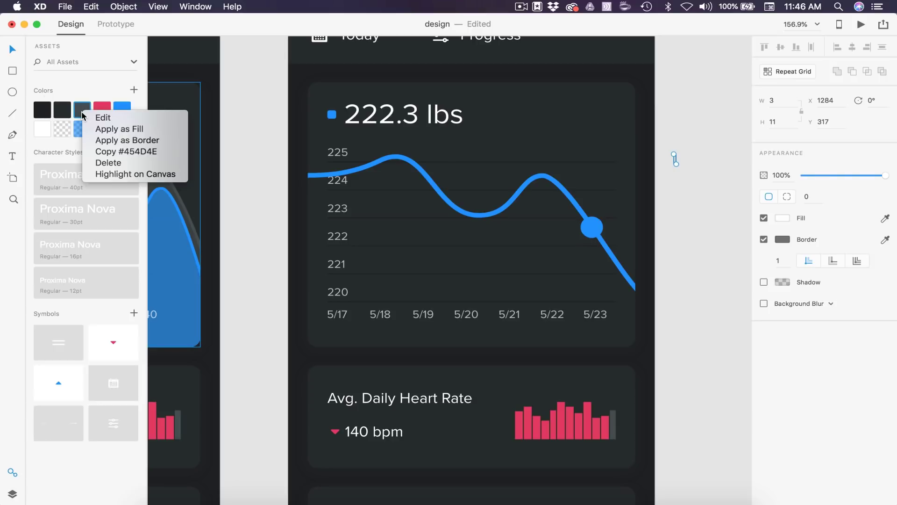
{"action": "left_click", "coordinate": [123, 131]}
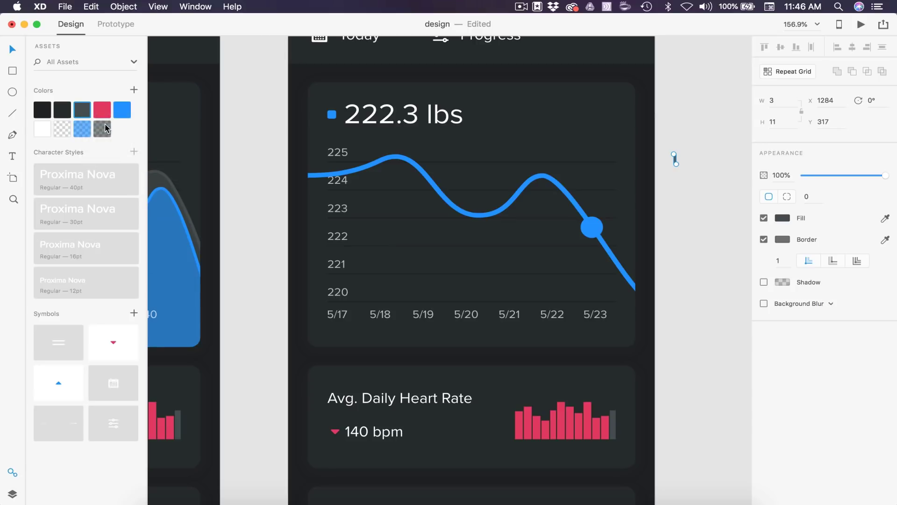
{"action": "left_click", "coordinate": [703, 191]}
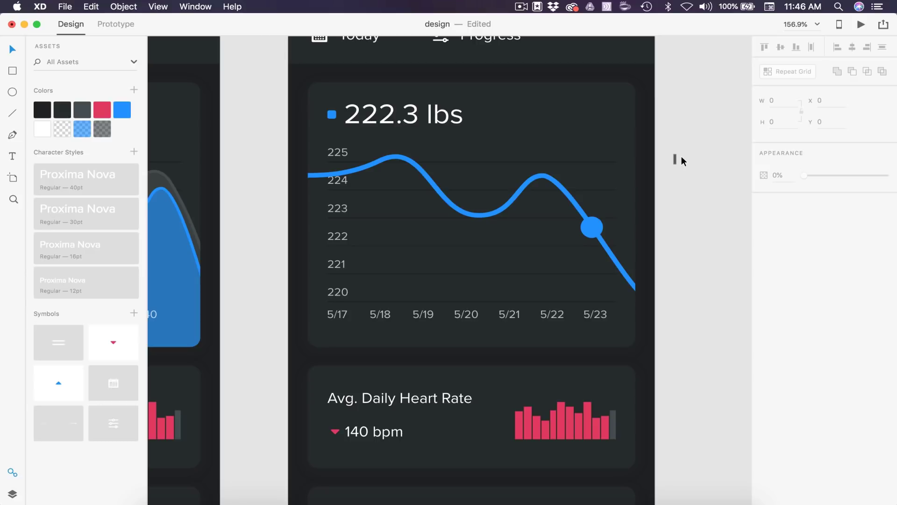
{"action": "scroll", "coordinate": [681, 156], "scroll_direction": "up", "scroll_amount": 5}
{"action": "left_click_drag", "start_coordinate": [662, 150], "coordinate": [464, 192]}
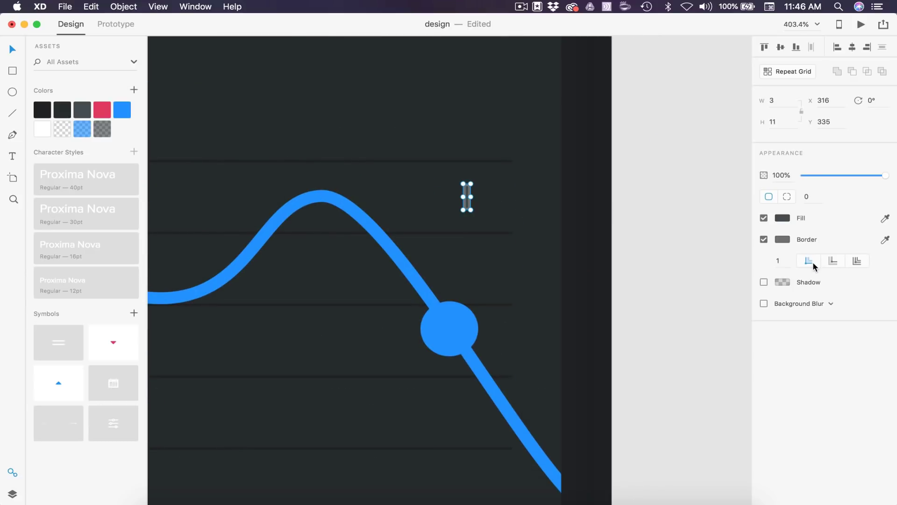
{"action": "left_click", "coordinate": [686, 264]}
{"action": "scroll", "coordinate": [686, 264], "scroll_direction": "down", "scroll_amount": 4}
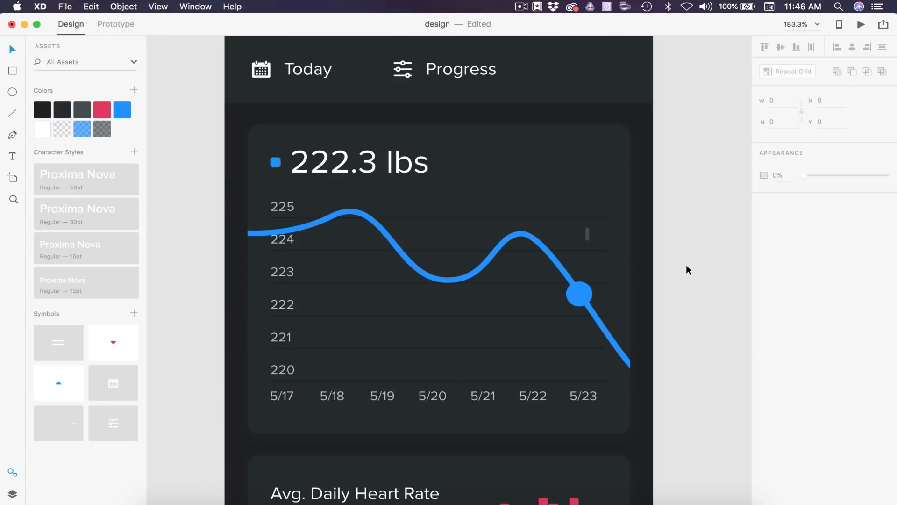
Set the small grey rectangle's corner radius to 100
{"action": "left_click", "coordinate": [587, 236]}
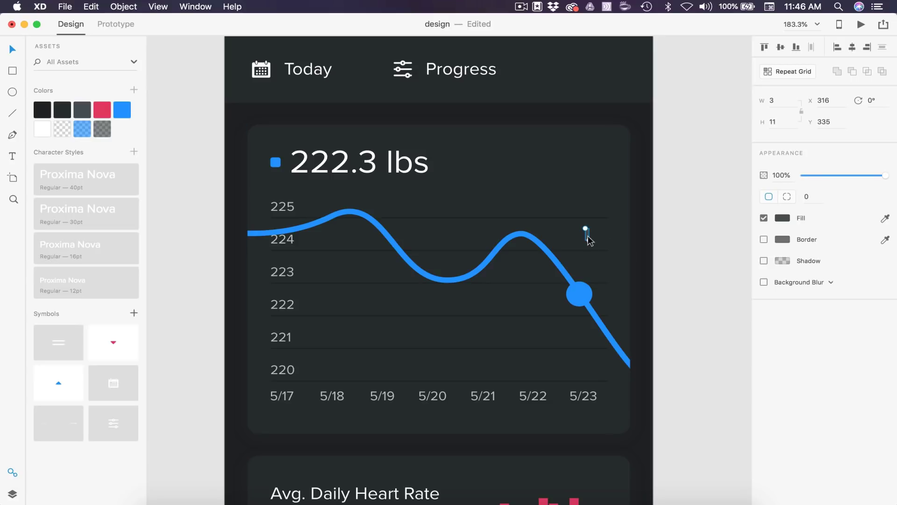
{"action": "left_click", "coordinate": [811, 197]}
{"action": "type", "text": "100"}
{"action": "key", "text": "Return"}
{"action": "scroll", "coordinate": [594, 262], "scroll_direction": "up", "scroll_amount": 5}
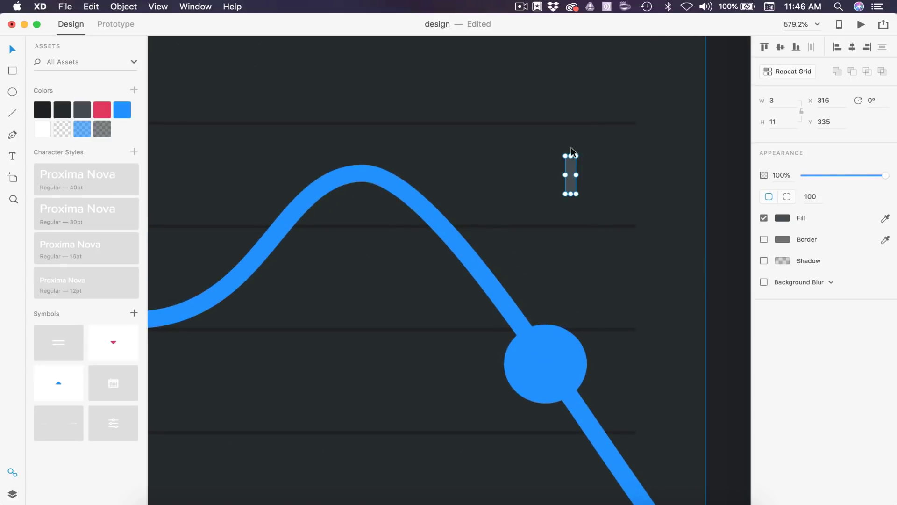
{"action": "scroll", "coordinate": [631, 228], "scroll_direction": "down", "scroll_amount": 5}
{"action": "scroll", "coordinate": [621, 227], "scroll_direction": "up", "scroll_amount": 5}
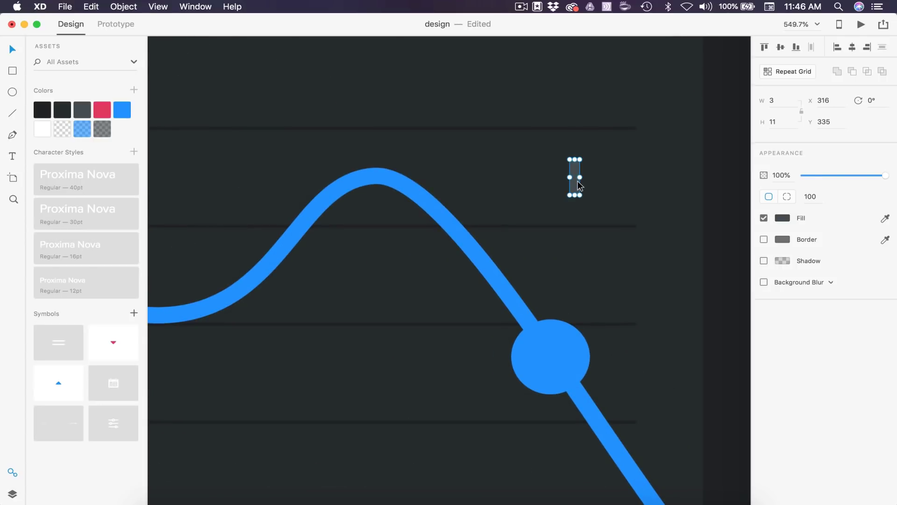
Move the grey dash down above the 5/23 label and center it there at X 313, Y 464
{"action": "left_click_drag", "start_coordinate": [573, 176], "coordinate": [569, 425]}
{"action": "scroll", "coordinate": [563, 433], "scroll_direction": "down", "scroll_amount": 10}
{"action": "left_click_drag", "start_coordinate": [545, 136], "coordinate": [544, 299]}
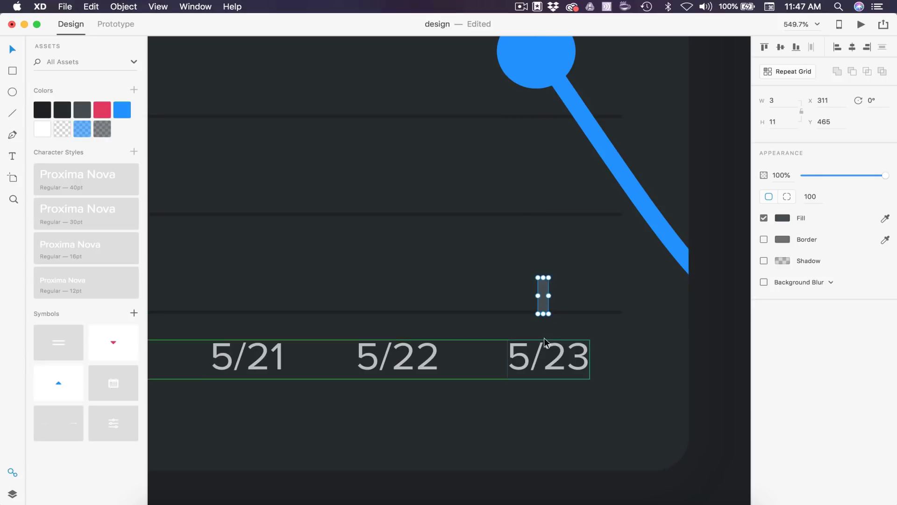
{"action": "left_click", "coordinate": [587, 356]}
{"action": "double_click", "coordinate": [587, 356]}
{"action": "left_click", "coordinate": [683, 337]}
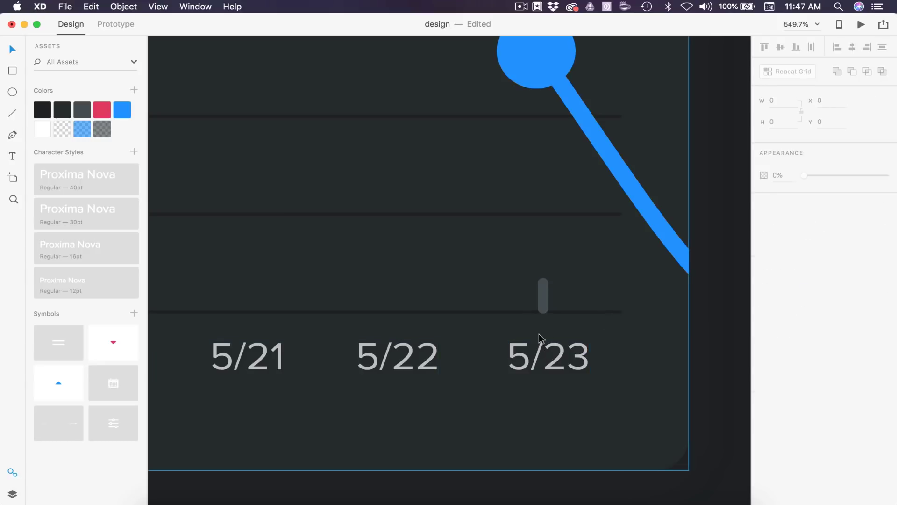
{"action": "left_click", "coordinate": [541, 333]}
{"action": "left_click_drag", "start_coordinate": [543, 301], "coordinate": [549, 302]}
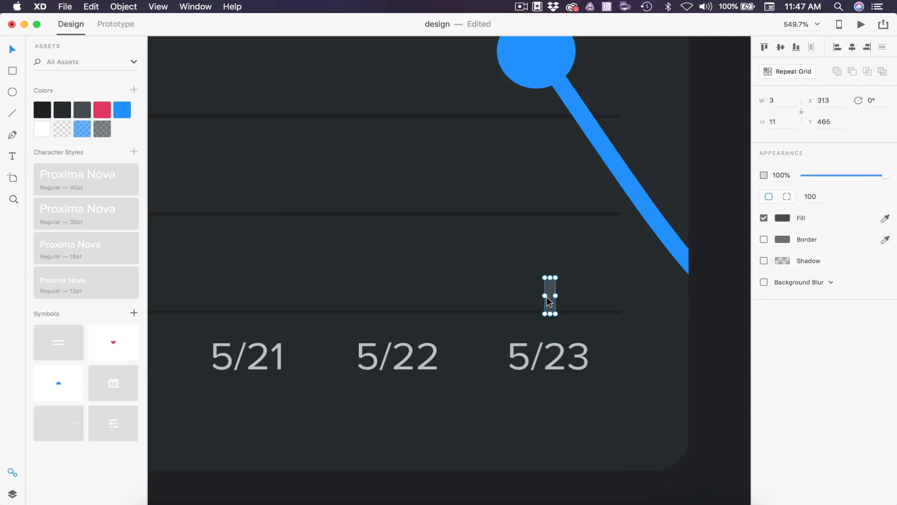
{"action": "key", "text": "Up"}
{"action": "scroll", "coordinate": [547, 296], "scroll_direction": "down", "scroll_amount": 5}
{"action": "scroll", "coordinate": [552, 302], "scroll_direction": "down", "scroll_amount": 3}
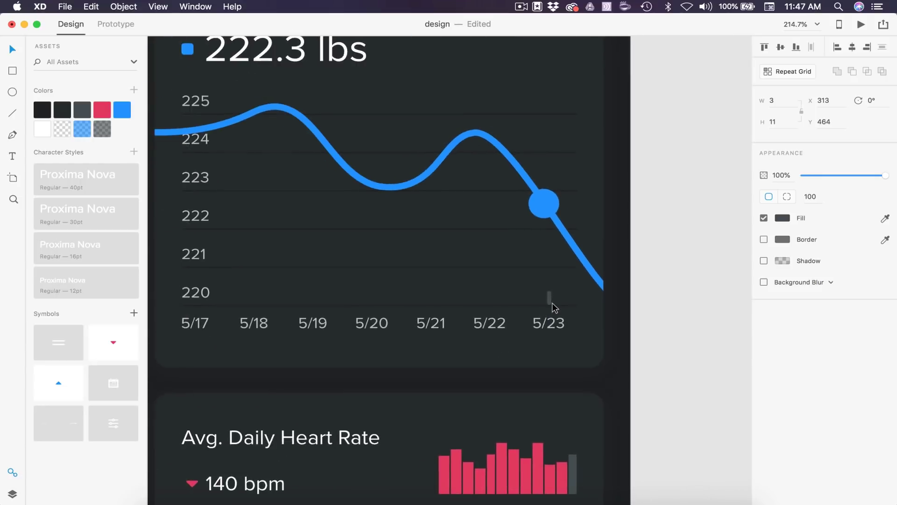
Move the dash straight up to the top of the chart at X 313, Y 326
{"action": "scroll", "coordinate": [547, 294], "scroll_direction": "up", "scroll_amount": 5}
{"action": "left_click_drag", "start_coordinate": [545, 290], "coordinate": [602, 222]}
{"action": "scroll", "coordinate": [535, 85], "scroll_direction": "up", "scroll_amount": 10}
{"action": "scroll", "coordinate": [601, 222], "scroll_direction": "down", "scroll_amount": 5}
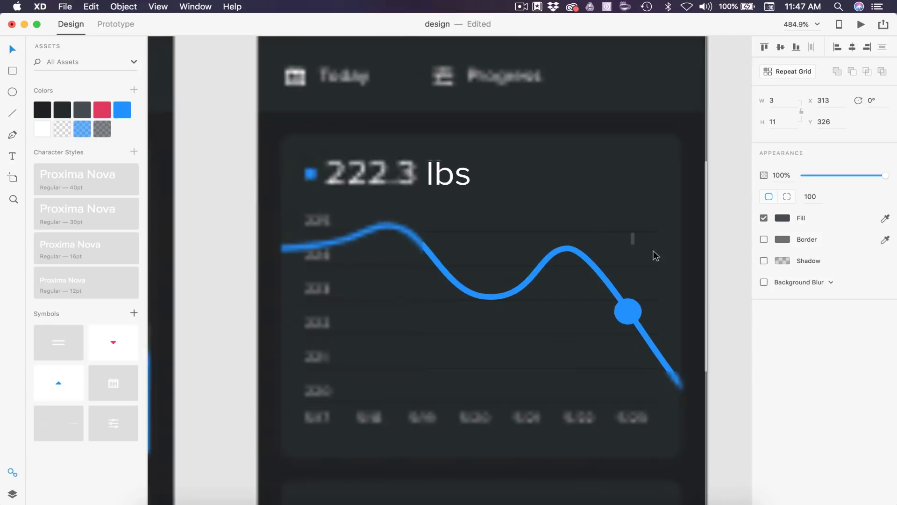
Turn the dash into a vertical repeat grid extending down over the marker and tighten the gaps between dashes
{"action": "left_click", "coordinate": [784, 72]}
{"action": "scroll", "coordinate": [673, 313], "scroll_direction": "up", "scroll_amount": 5}
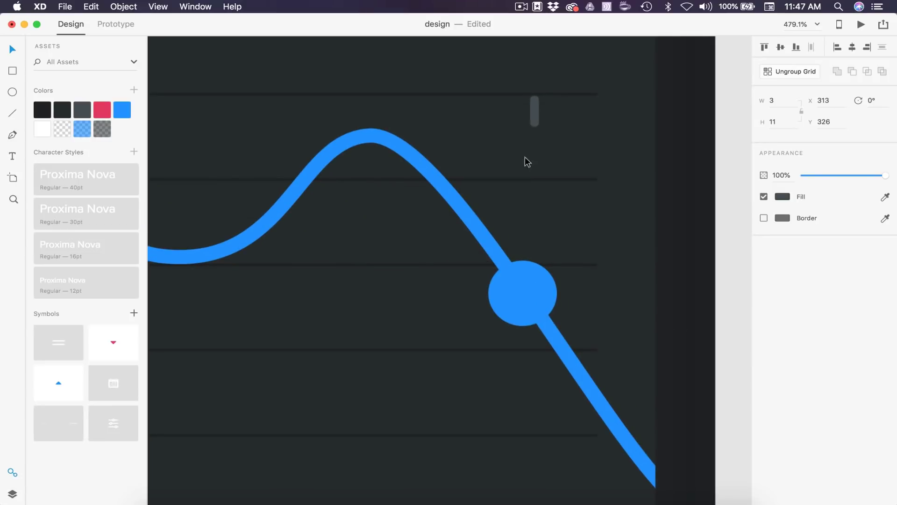
{"action": "left_click_drag", "start_coordinate": [535, 126], "coordinate": [534, 432]}
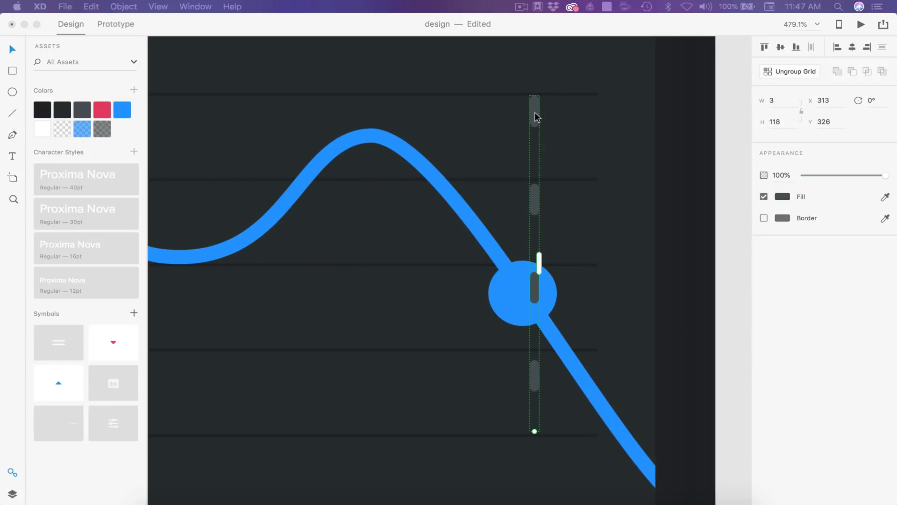
{"action": "double_click", "coordinate": [535, 111]}
{"action": "key", "text": "Escape"}
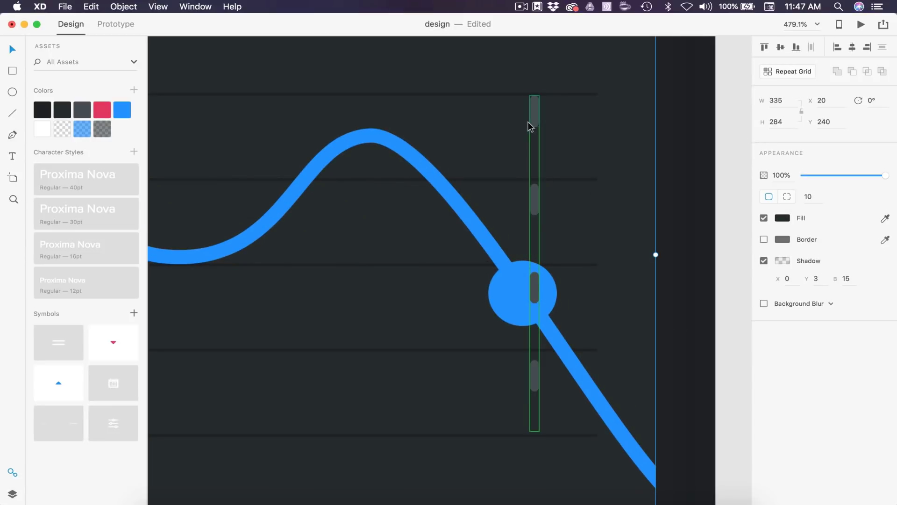
{"action": "left_click_drag", "start_coordinate": [537, 158], "coordinate": [534, 116]}
{"action": "scroll", "coordinate": [627, 266], "scroll_direction": "down", "scroll_amount": 5}
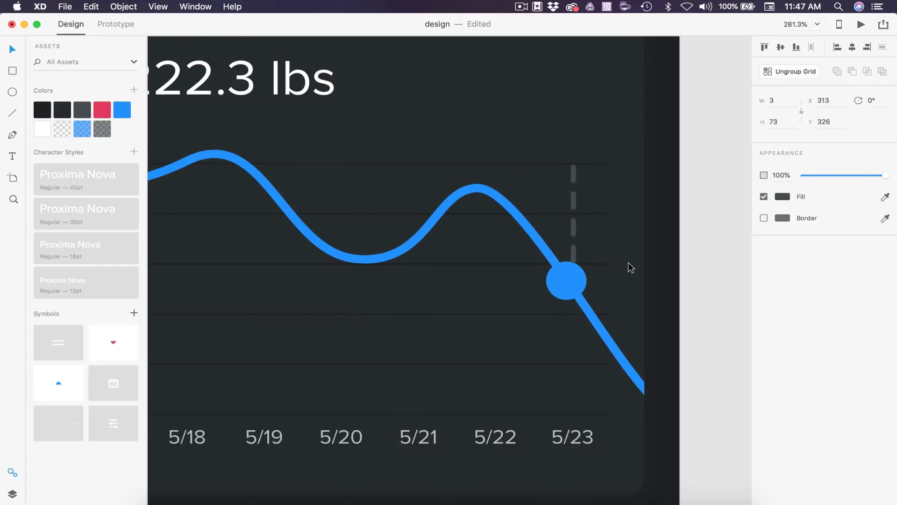
Extend the dashed repeat grid down past the marker to the chart's baseline above 5/23
{"action": "scroll", "coordinate": [559, 202], "scroll_direction": "down", "scroll_amount": 5}
{"action": "left_click_drag", "start_coordinate": [546, 152], "coordinate": [552, 267]}
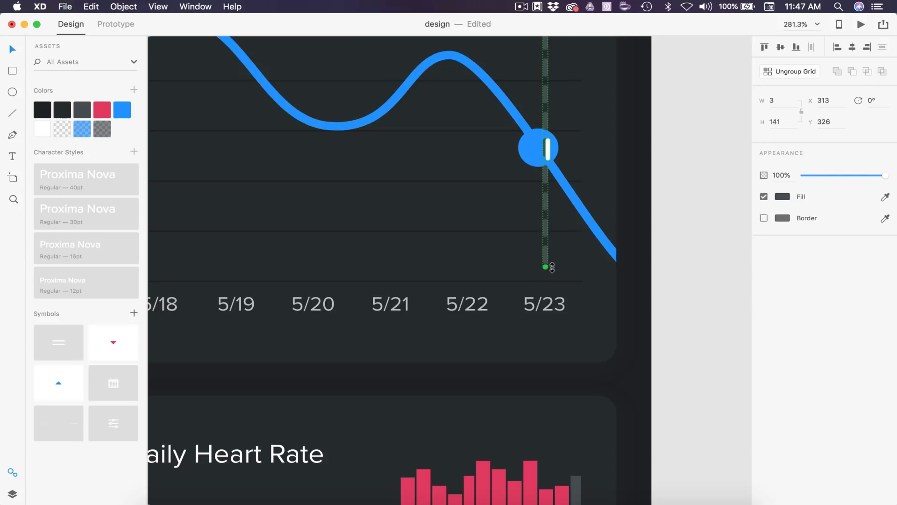
{"action": "scroll", "coordinate": [552, 267], "scroll_direction": "up", "scroll_amount": 2}
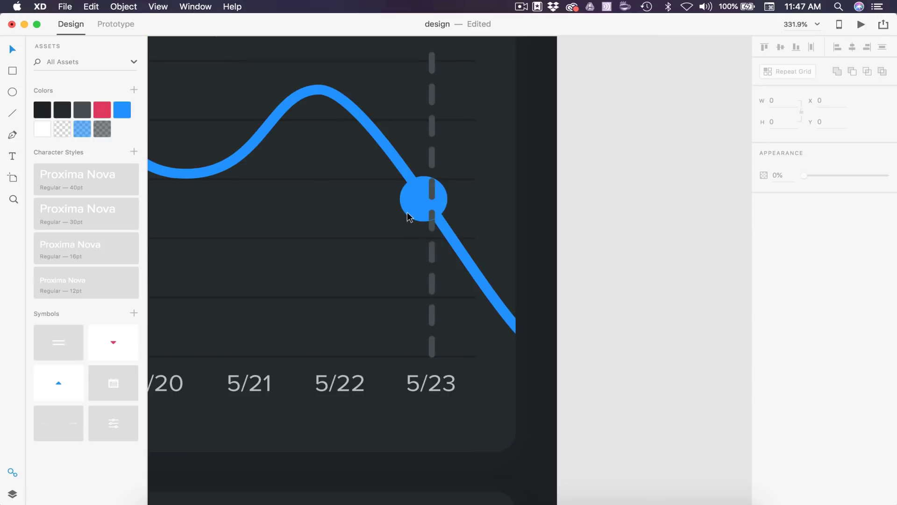
Center the blue marker circle on the dashed line in front of the dashes, at X 303, Y 386
{"action": "left_click", "coordinate": [408, 208]}
{"action": "left_click_drag", "start_coordinate": [408, 208], "coordinate": [418, 222]}
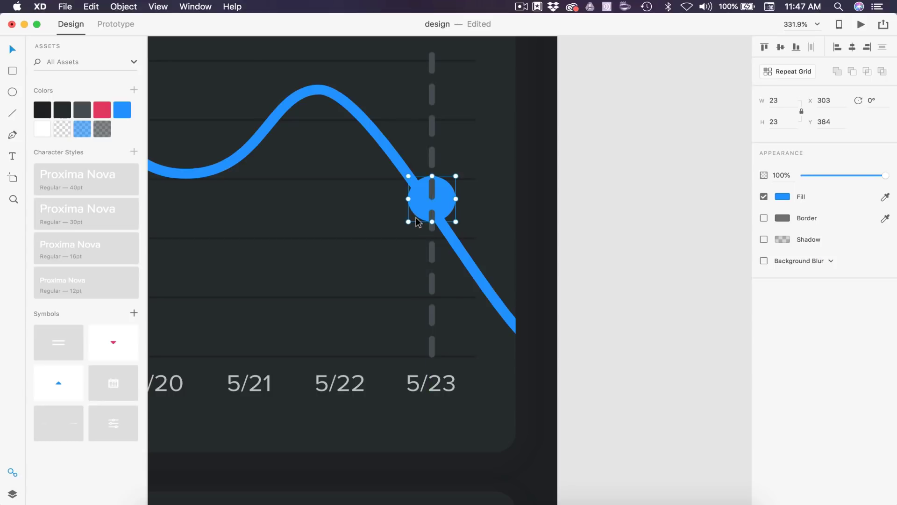
{"action": "key", "text": "Down"}
{"action": "key", "text": "Down"}
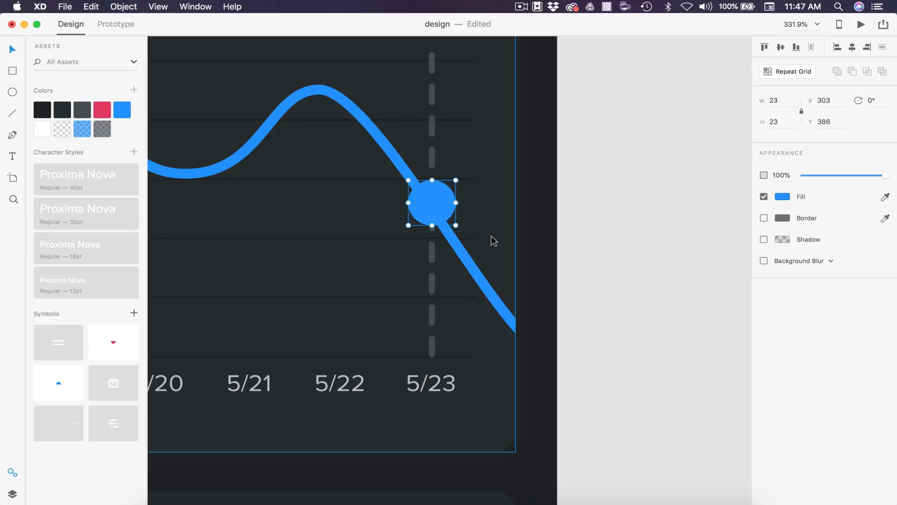
{"action": "left_click", "coordinate": [691, 258]}
Set the dashed line's opacity to 50%
{"action": "scroll", "coordinate": [691, 258], "scroll_direction": "down", "scroll_amount": 5}
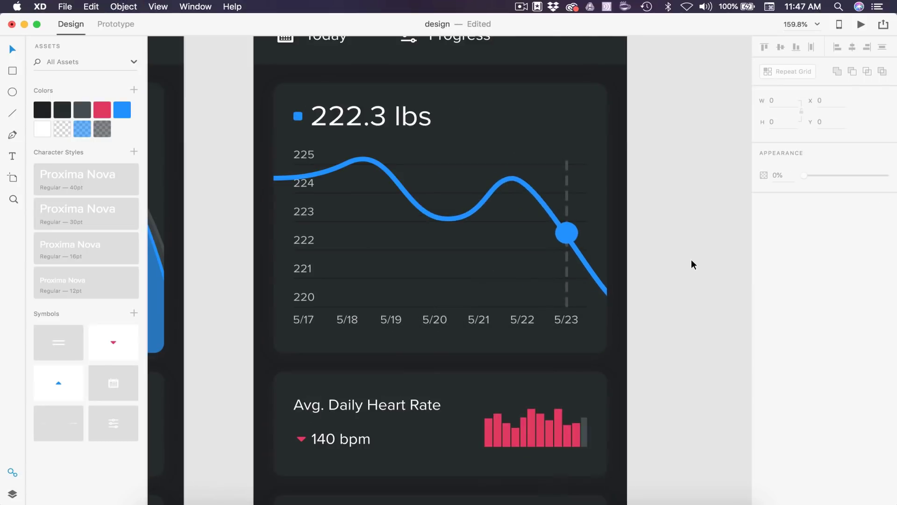
{"action": "scroll", "coordinate": [727, 182], "scroll_direction": "up", "scroll_amount": 2}
{"action": "scroll", "coordinate": [727, 182], "scroll_direction": "left", "scroll_amount": 1}
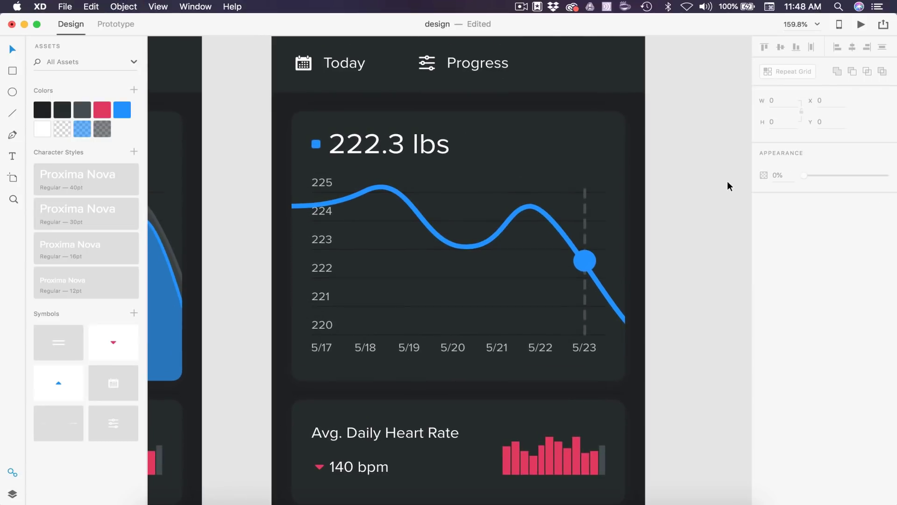
{"action": "left_click", "coordinate": [584, 201]}
{"action": "left_click", "coordinate": [775, 175]}
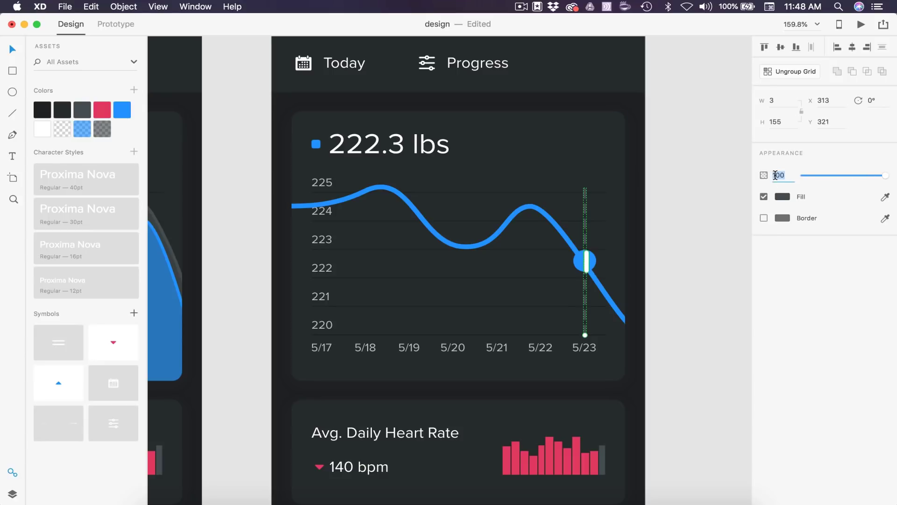
{"action": "type", "text": "50"}
{"action": "key", "text": "Return"}
{"action": "key", "text": "Escape"}
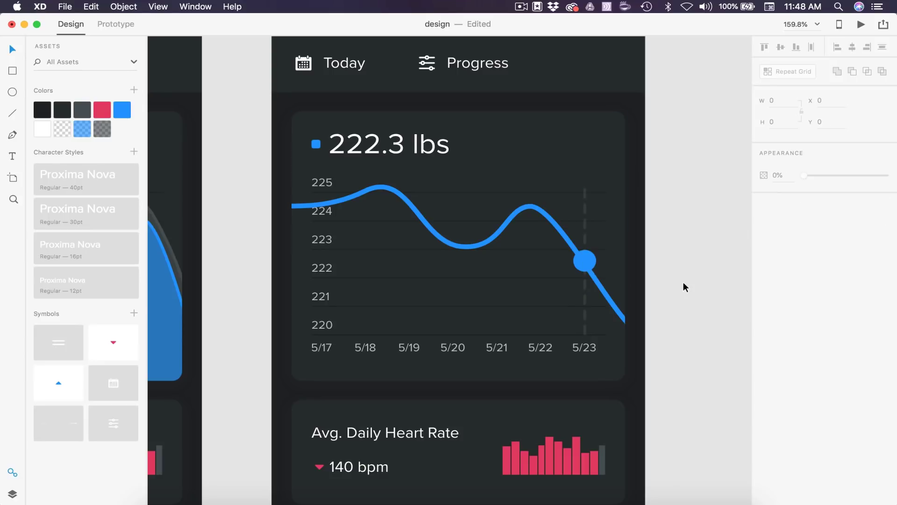
Delete the Avg. Daily Heart Rate card with its bar chart from the Weight screen
{"action": "scroll", "coordinate": [683, 282], "scroll_direction": "down", "scroll_amount": 5}
{"action": "scroll", "coordinate": [681, 313], "scroll_direction": "right", "scroll_amount": 5}
{"action": "scroll", "coordinate": [680, 313], "scroll_direction": "down", "scroll_amount": 2}
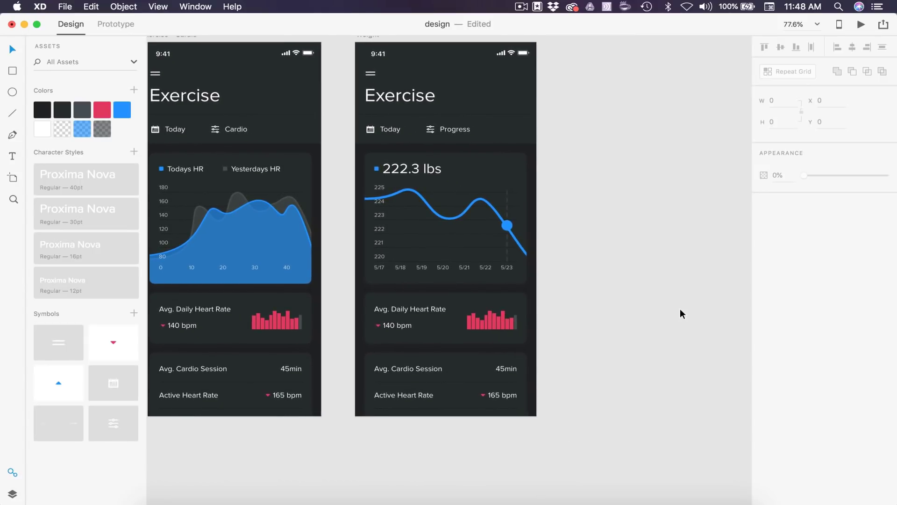
{"action": "scroll", "coordinate": [588, 332], "scroll_direction": "up", "scroll_amount": 3}
{"action": "scroll", "coordinate": [588, 333], "scroll_direction": "down", "scroll_amount": 1}
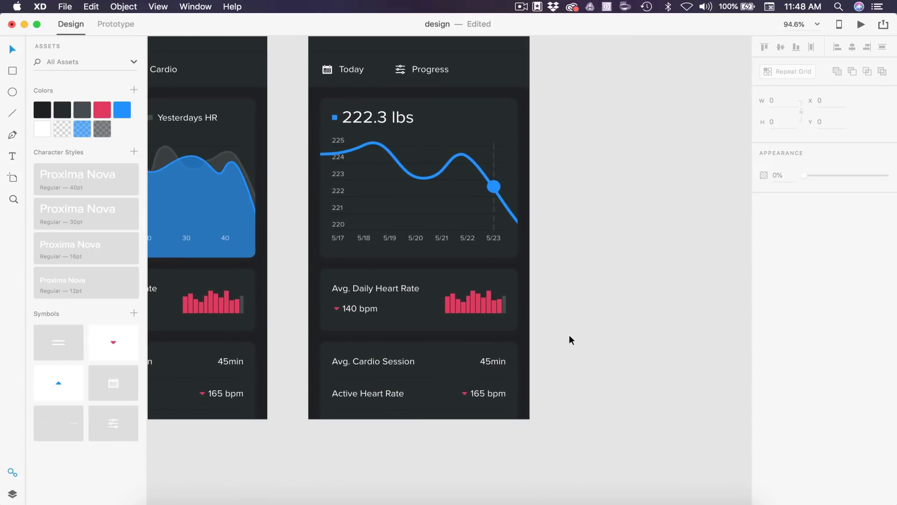
{"action": "left_click_drag", "start_coordinate": [569, 337], "coordinate": [288, 266]}
{"action": "key", "text": "Delete"}
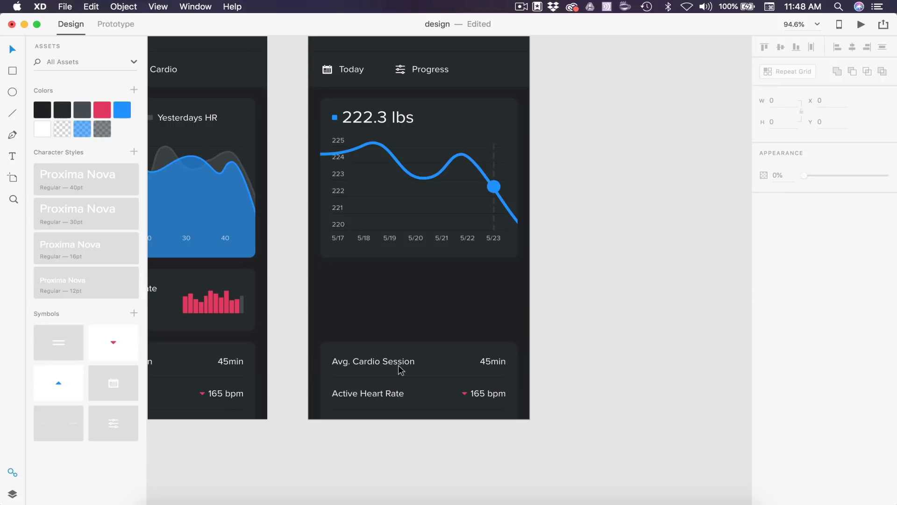
Move the whole Avg. Cardio Session card up below the weight chart to Y 544, leaving a 20 px gap
{"action": "left_click_drag", "start_coordinate": [561, 438], "coordinate": [290, 313]}
{"action": "left_click_drag", "start_coordinate": [427, 391], "coordinate": [416, 303]}
{"action": "scroll", "coordinate": [217, 301], "scroll_direction": "left", "scroll_amount": 5}
{"action": "scroll", "coordinate": [261, 281], "scroll_direction": "down", "scroll_amount": 1}
{"action": "left_click", "coordinate": [293, 254]}
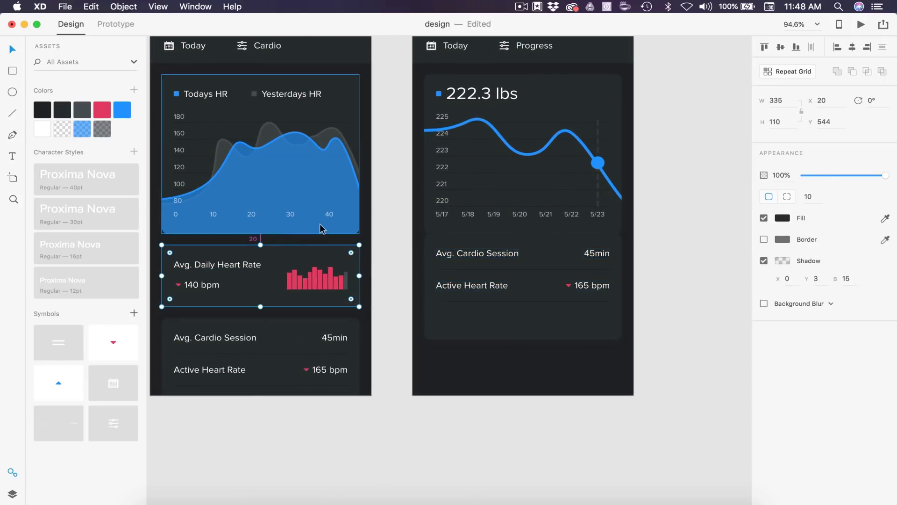
{"action": "left_click_drag", "start_coordinate": [676, 352], "coordinate": [422, 247]}
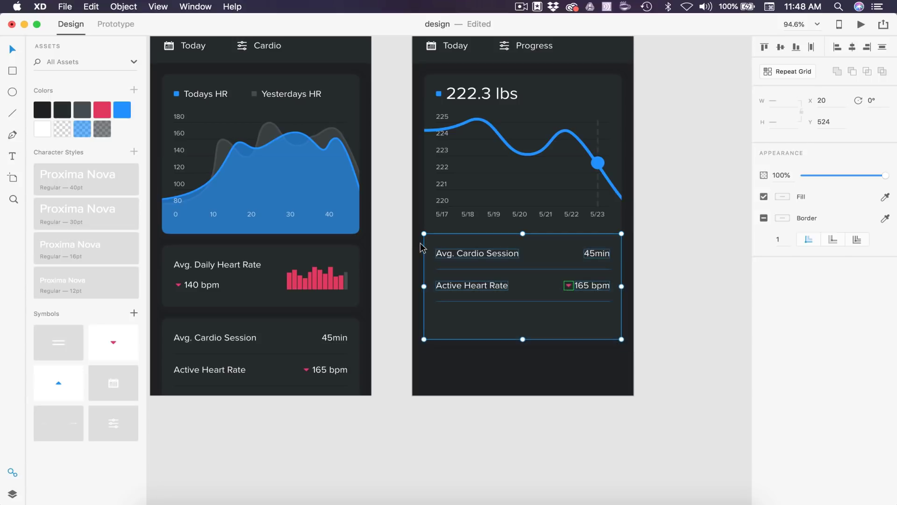
{"action": "key", "text": "shift+Down"}
{"action": "key", "text": "shift+Down"}
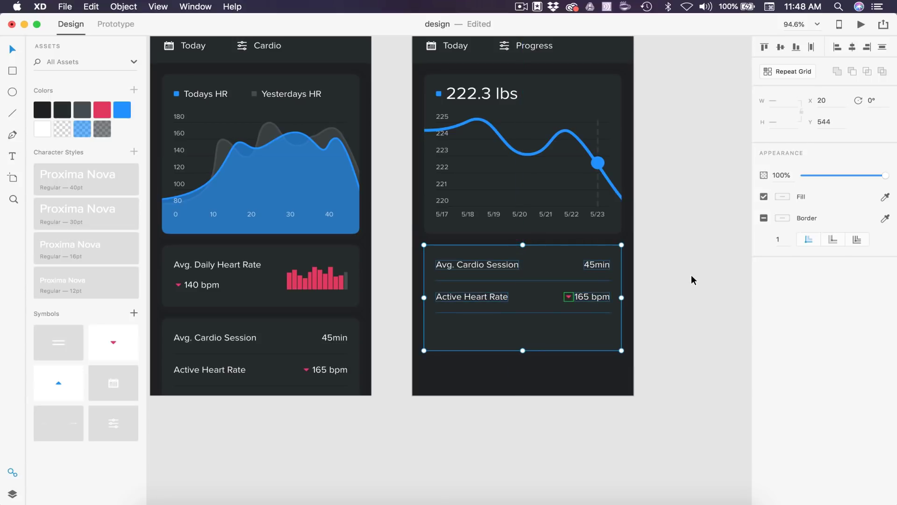
{"action": "left_click", "coordinate": [654, 326]}
Extend the background of the Avg. Cardio Session card down to the lower edge of the Weight artboard
{"action": "double_click", "coordinate": [535, 348]}
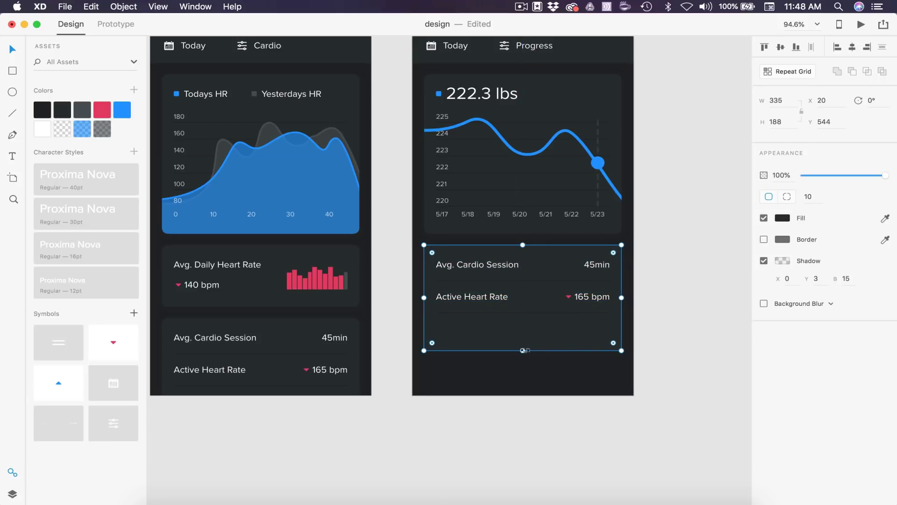
{"action": "left_click_drag", "start_coordinate": [523, 349], "coordinate": [526, 402]}
{"action": "left_click", "coordinate": [732, 389]}
{"action": "scroll", "coordinate": [665, 368], "scroll_direction": "up", "scroll_amount": 3}
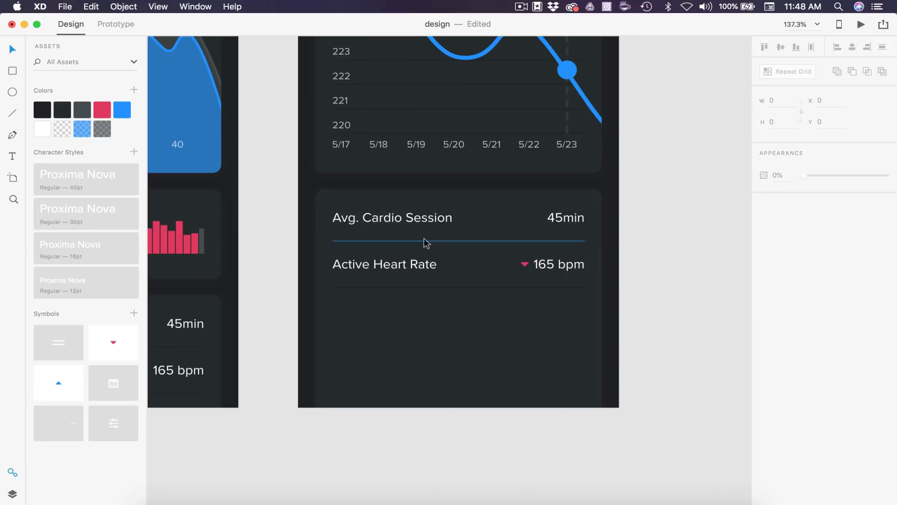
Change the card's first row to read "222.3 lbs" with "Today" as its value
{"action": "left_click", "coordinate": [406, 219]}
{"action": "double_click", "coordinate": [405, 217]}
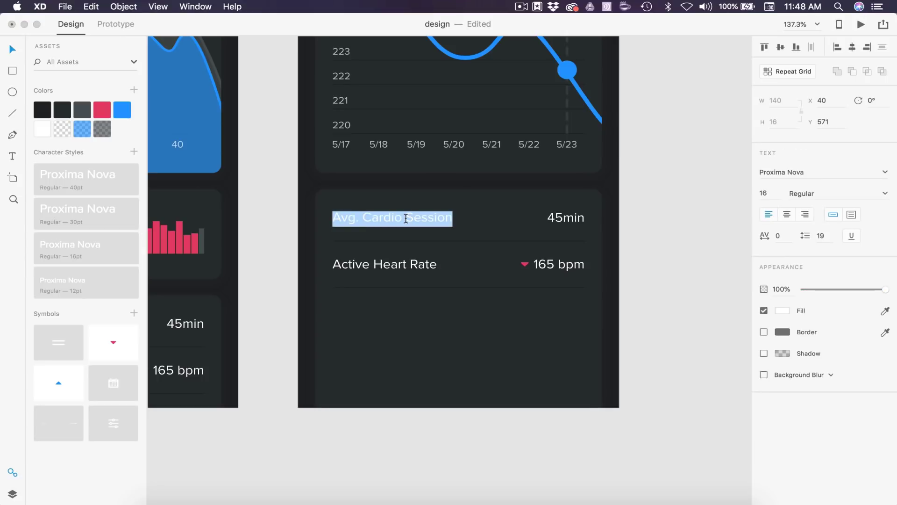
{"action": "type", "text": "222.3 lbs"}
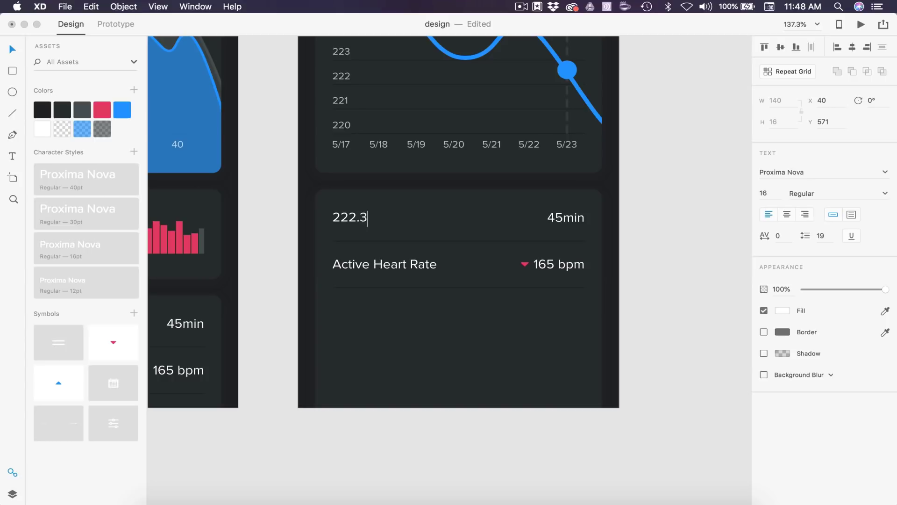
{"action": "double_click", "coordinate": [576, 218]}
{"action": "type", "text": "Today"}
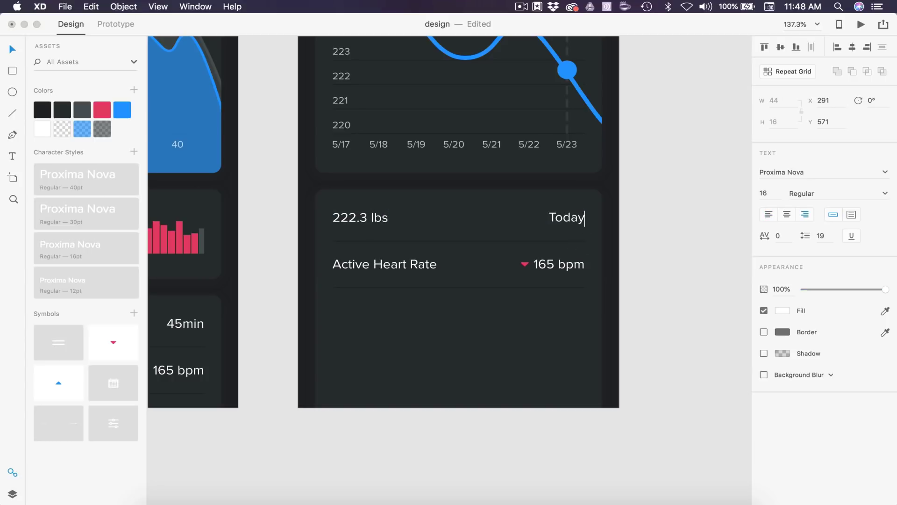
{"action": "key", "text": "Escape"}
{"action": "scroll", "coordinate": [700, 243], "scroll_direction": "down", "scroll_amount": 5}
{"action": "left_click", "coordinate": [700, 245]}
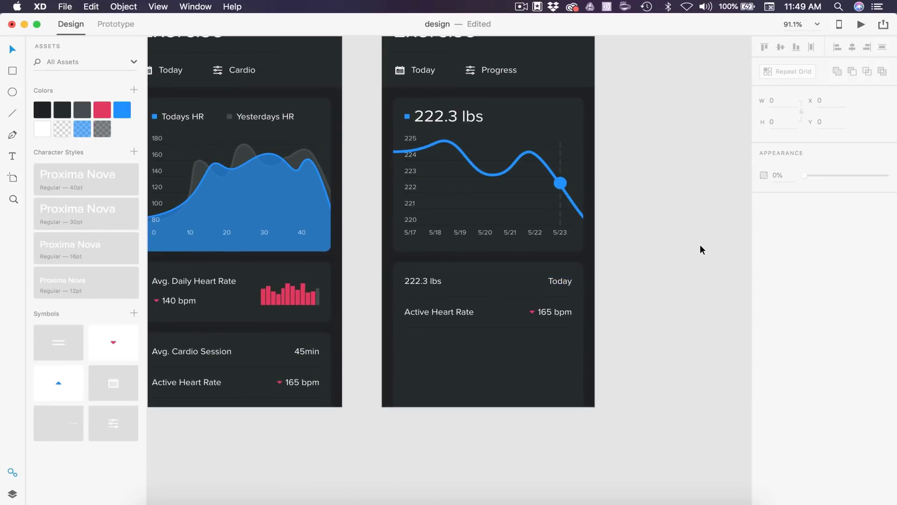
Change the second row to "224 lbs" and "Yesterday" without the red arrow, and repeat it for two more rows below
{"action": "scroll", "coordinate": [507, 383], "scroll_direction": "down", "scroll_amount": 2}
{"action": "scroll", "coordinate": [507, 383], "scroll_direction": "up", "scroll_amount": 5}
{"action": "double_click", "coordinate": [374, 258]}
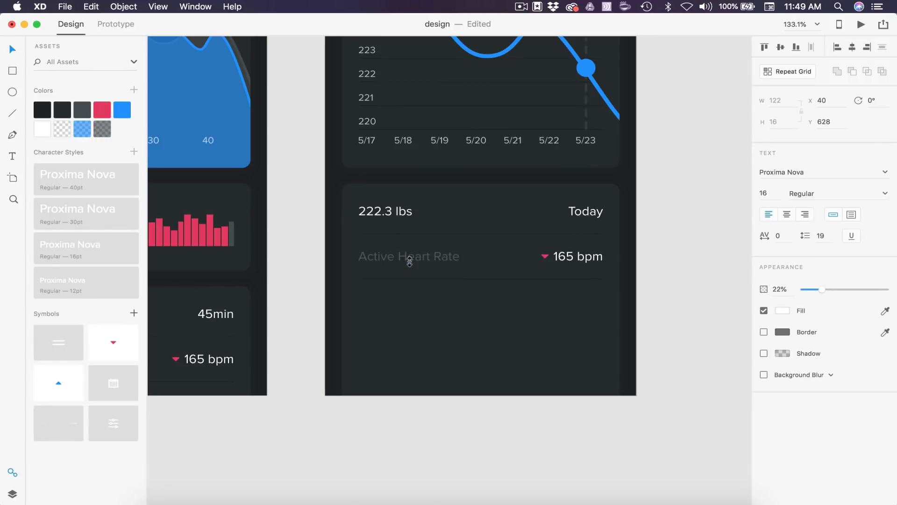
{"action": "type", "text": "224 lbs"}
{"action": "double_click", "coordinate": [578, 256]}
{"action": "type", "text": "Yesterday"}
{"action": "key", "text": "Escape"}
{"action": "key", "text": "super+r"}
{"action": "left_click_drag", "start_coordinate": [480, 276], "coordinate": [481, 370]}
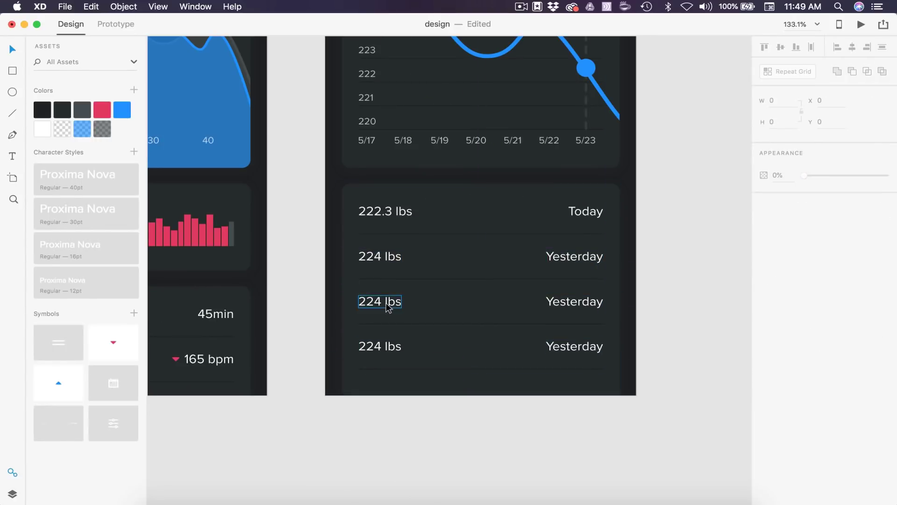
Change the third row to "223.5 lbs" and "Monday, May 21", and the fourth to "223 lbs" and "Sunday, May 20"
{"action": "double_click", "coordinate": [369, 302]}
{"action": "type", "text": "223.5"}
{"action": "double_click", "coordinate": [590, 301]}
{"action": "type", "text": "Monday, May 21"}
{"action": "double_click", "coordinate": [574, 347]}
{"action": "type", "text": "Sunday, May 20"}
{"action": "double_click", "coordinate": [369, 346]}
{"action": "type", "text": "223"}
{"action": "key", "text": "Escape"}
{"action": "scroll", "coordinate": [551, 423], "scroll_direction": "down", "scroll_amount": 5}
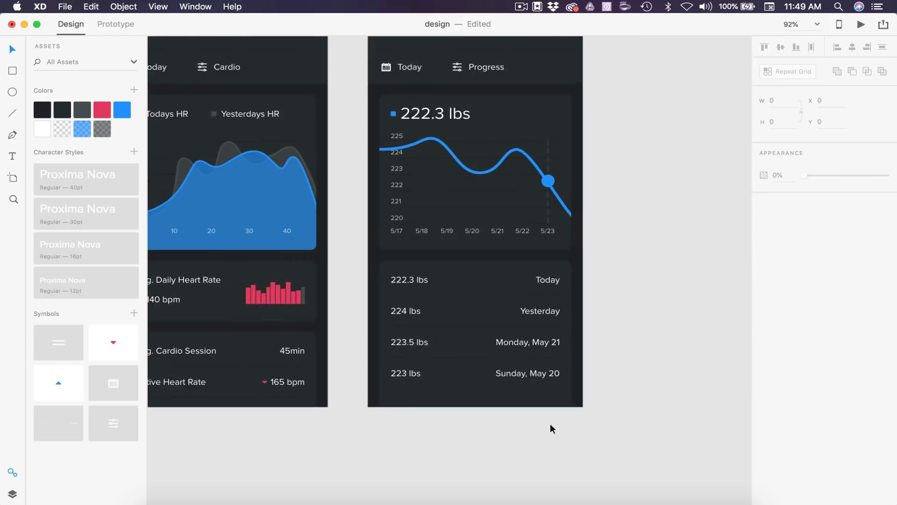
Colour the first row's "222.3 lbs" and "Today" texts with the saved blue
{"action": "double_click", "coordinate": [546, 293]}
{"action": "left_click", "coordinate": [400, 295], "text": "shift"}
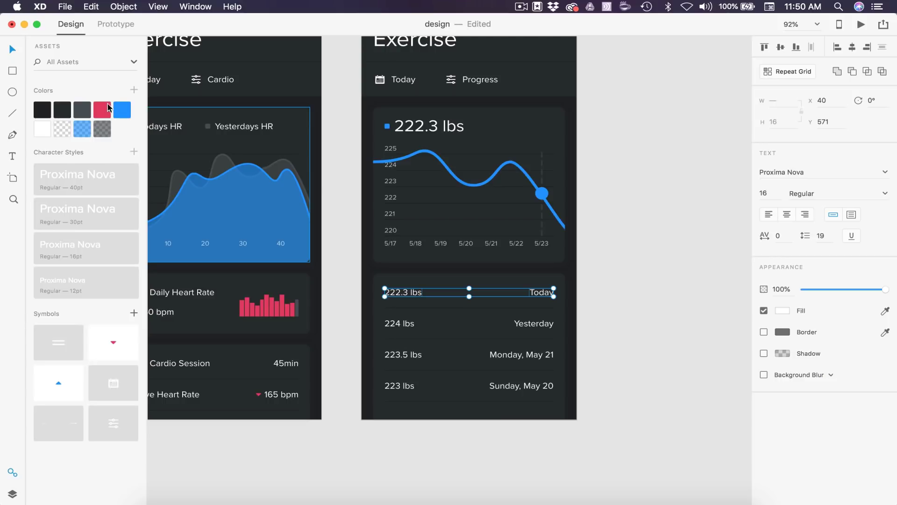
{"action": "left_click", "coordinate": [125, 111]}
{"action": "left_click", "coordinate": [695, 301]}
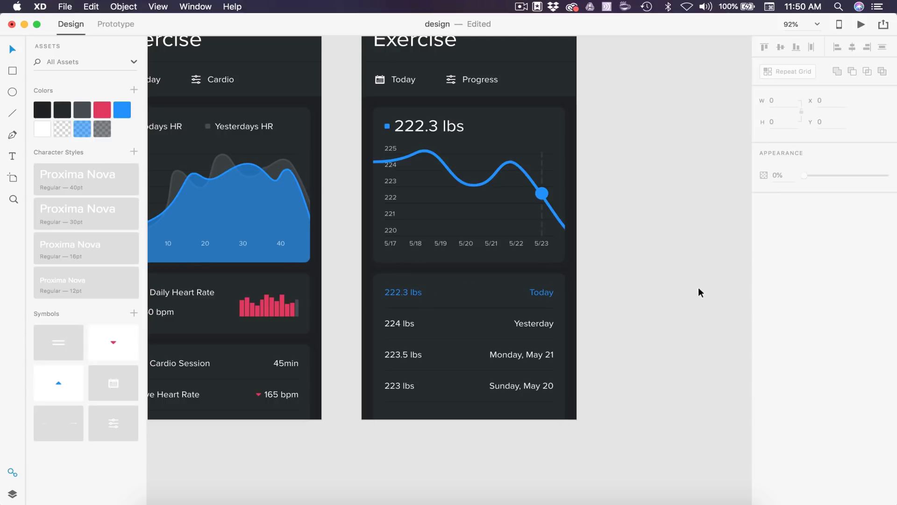
Save the design document with the finished Weight screen
{"action": "scroll", "coordinate": [667, 301], "scroll_direction": "down", "scroll_amount": 3}
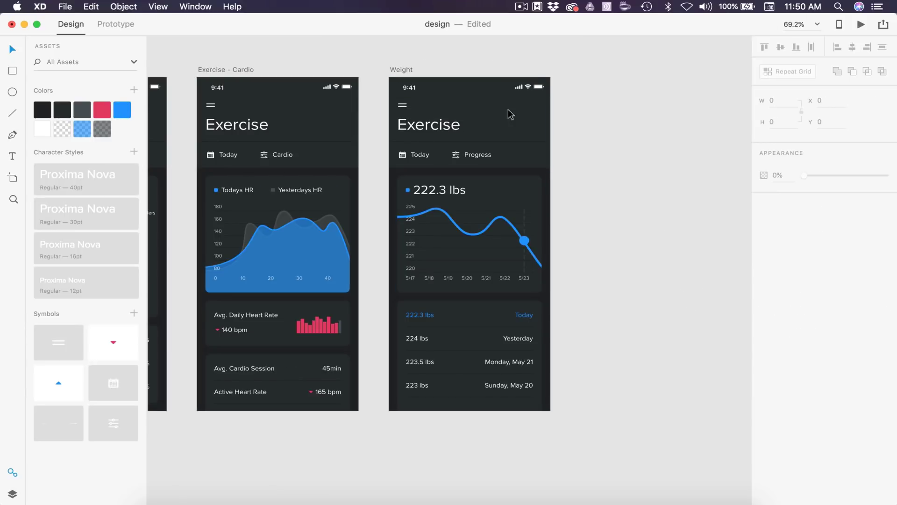
{"action": "key", "text": "super+s"}
{"action": "scroll", "coordinate": [593, 259], "scroll_direction": "down", "scroll_amount": 2}
{"action": "scroll", "coordinate": [575, 183], "scroll_direction": "up", "scroll_amount": 1}
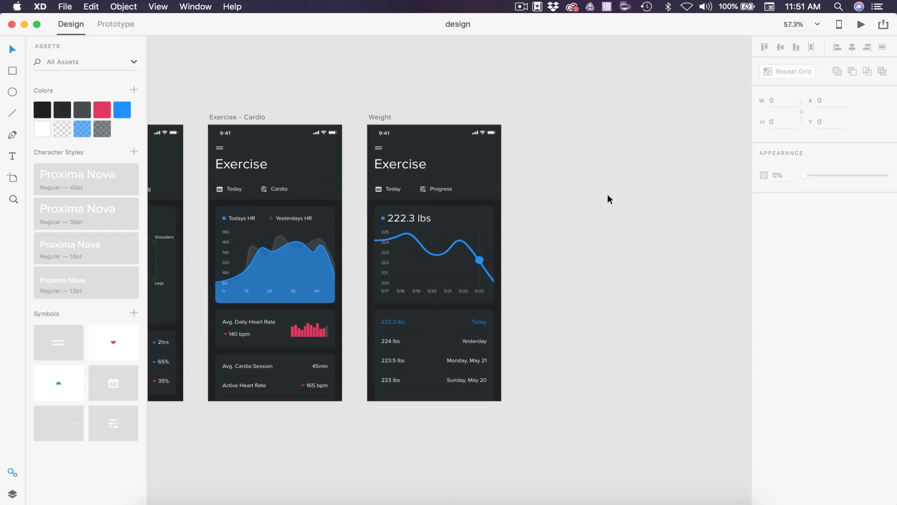
Duplicate the Weight artboard and rename the copy "Nutrition - Macros"
{"action": "left_click", "coordinate": [380, 116]}
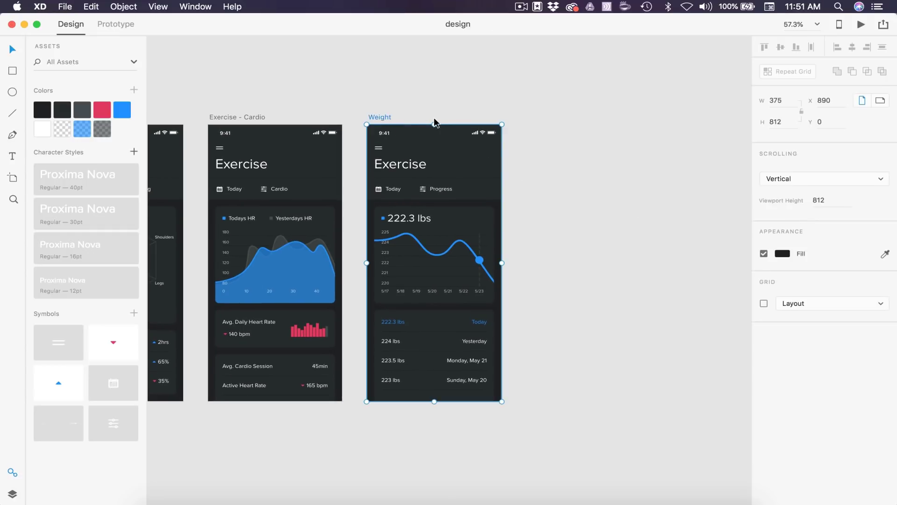
{"action": "key", "text": "super+d"}
{"action": "scroll", "coordinate": [591, 147], "scroll_direction": "right", "scroll_amount": 3}
{"action": "scroll", "coordinate": [591, 144], "scroll_direction": "up", "scroll_amount": 5}
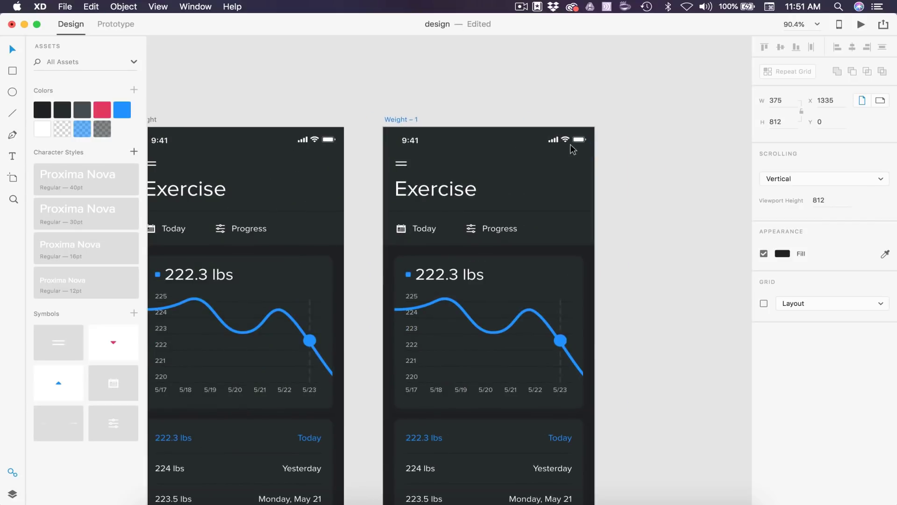
{"action": "double_click", "coordinate": [393, 119]}
{"action": "type", "text": "Nutrition - Macros"}
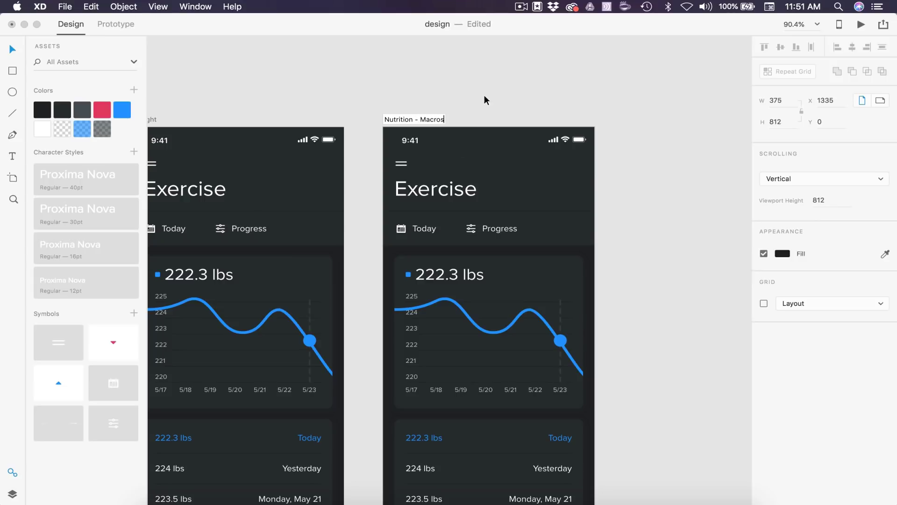
{"action": "key", "text": "Return"}
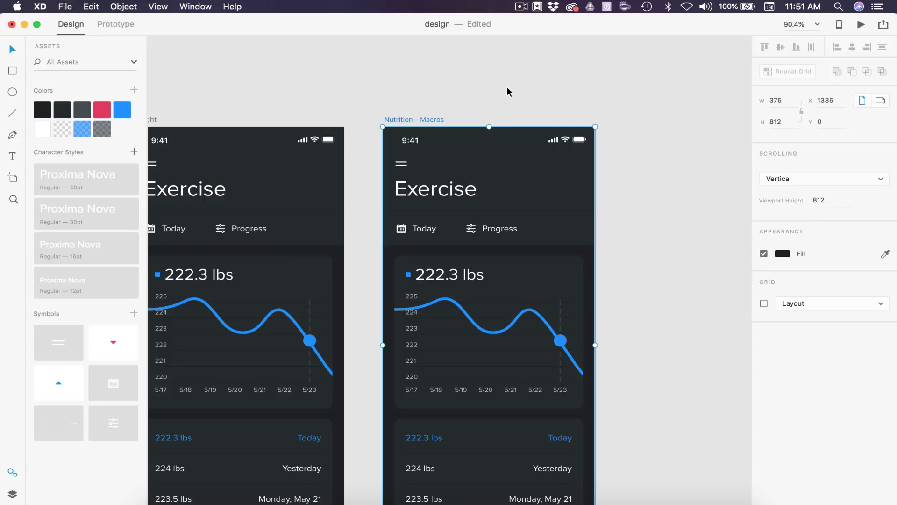
Delete the weight chart together with its card from the Nutrition - Macros screen
{"action": "left_click", "coordinate": [507, 87]}
{"action": "scroll", "coordinate": [507, 88], "scroll_direction": "down", "scroll_amount": 3}
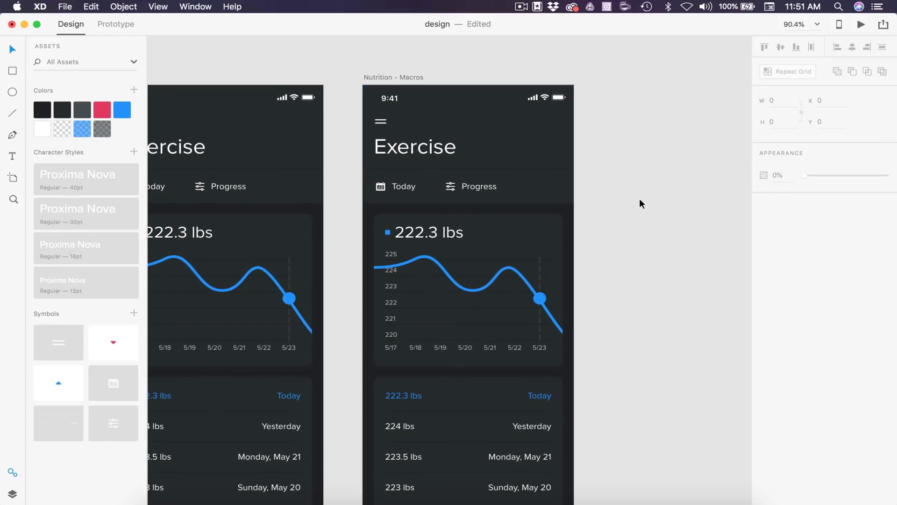
{"action": "scroll", "coordinate": [643, 254], "scroll_direction": "down", "scroll_amount": 3}
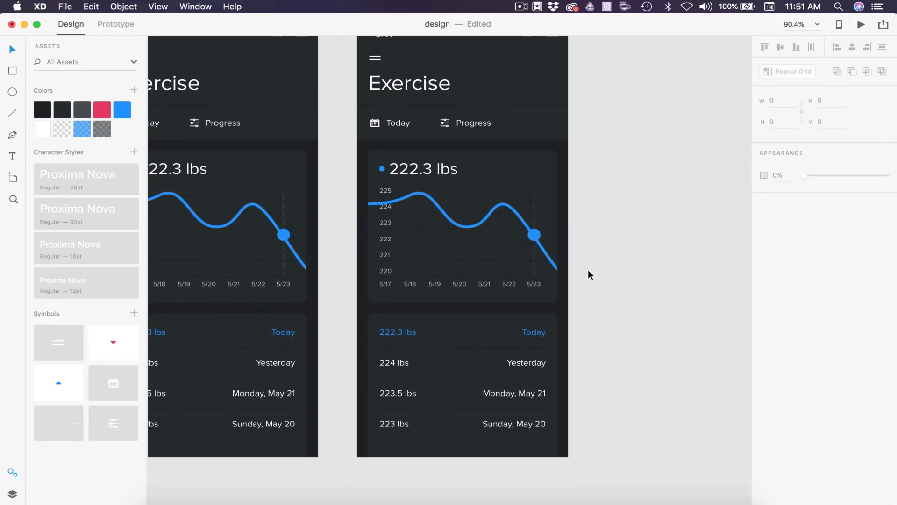
{"action": "left_click_drag", "start_coordinate": [595, 291], "coordinate": [351, 154]}
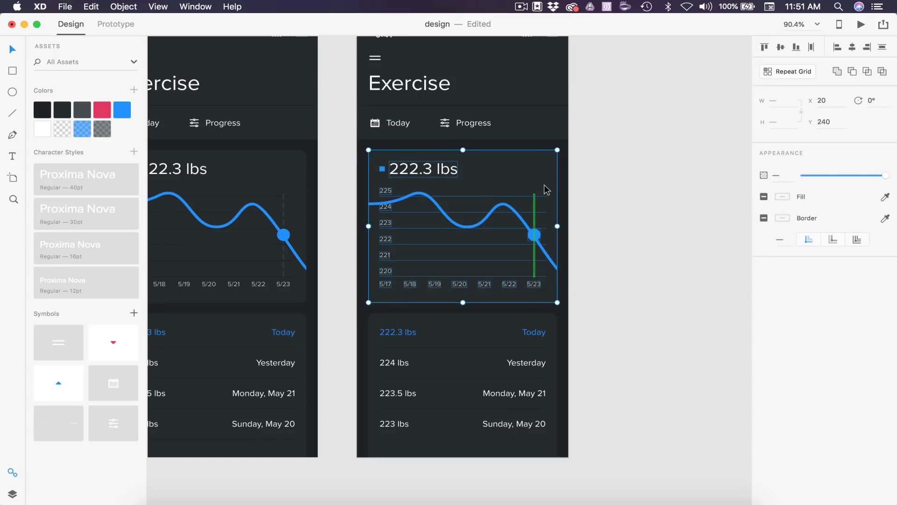
{"action": "key", "text": "Delete"}
Copy the empty chart card background from the Weight screen to the same position on the Nutrition - Macros screen
{"action": "left_click", "coordinate": [273, 168]}
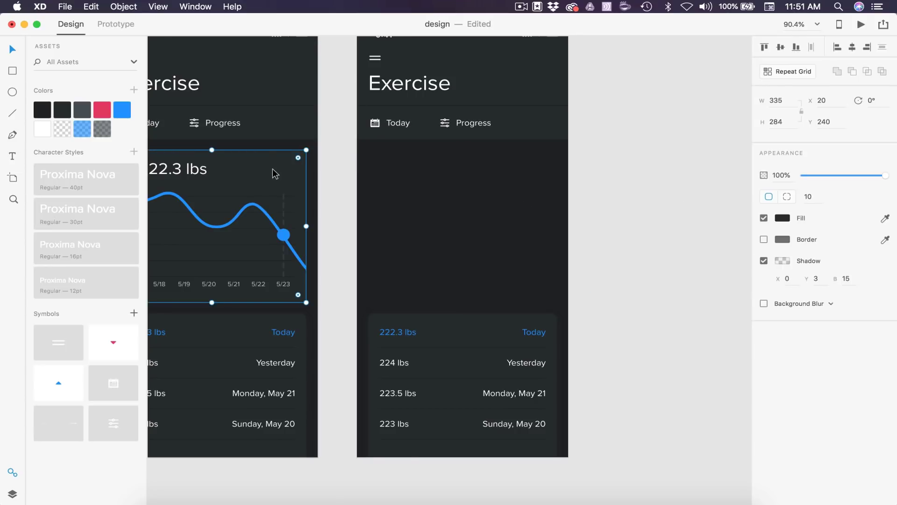
{"action": "scroll", "coordinate": [280, 171], "scroll_direction": "left", "scroll_amount": 10}
{"action": "left_click", "coordinate": [287, 158]}
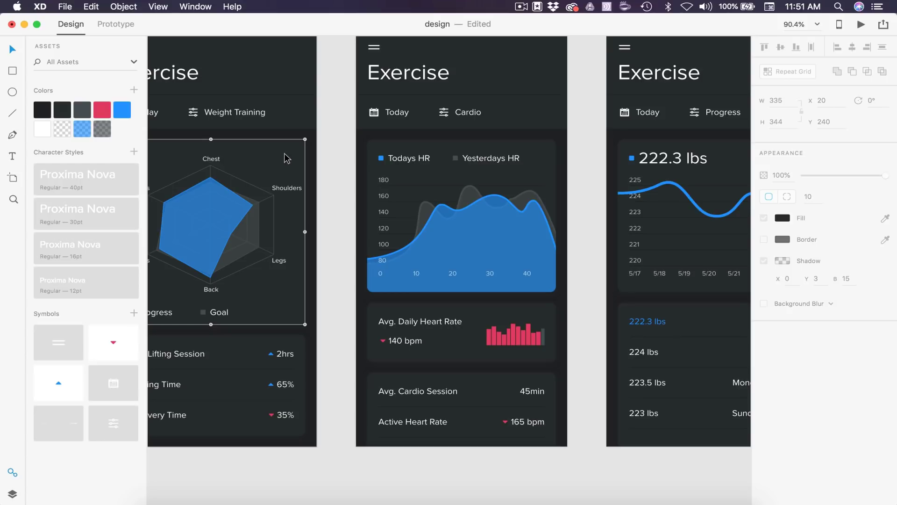
{"action": "key", "text": "Delete"}
{"action": "scroll", "coordinate": [360, 187], "scroll_direction": "right", "scroll_amount": 15}
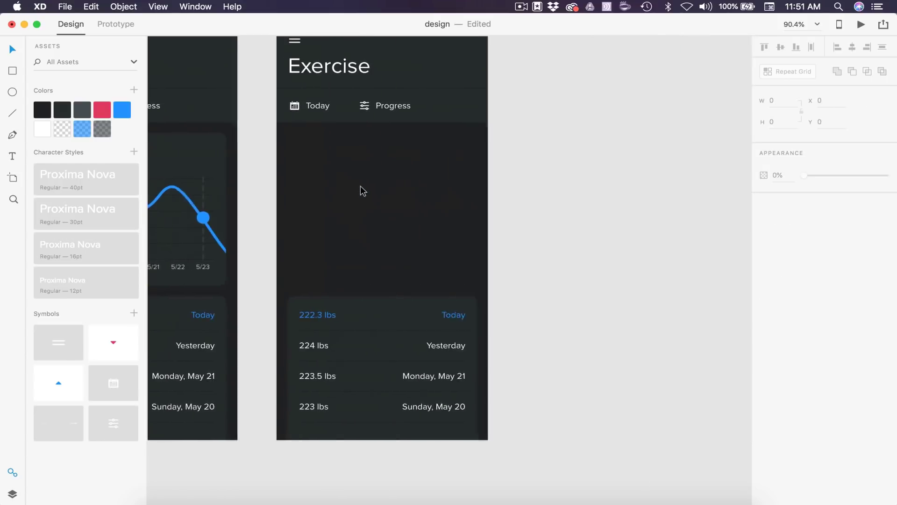
{"action": "scroll", "coordinate": [360, 187], "scroll_direction": "up", "scroll_amount": 2}
{"action": "key", "text": "ctrl+v"}
{"action": "left_click", "coordinate": [551, 256]}
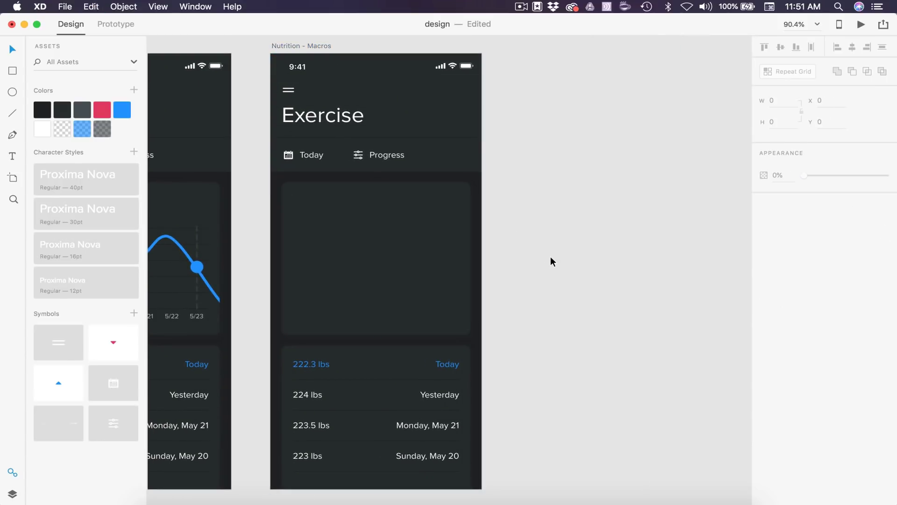
{"action": "scroll", "coordinate": [551, 256], "scroll_direction": "left", "scroll_amount": 2}
{"action": "scroll", "coordinate": [551, 256], "scroll_direction": "down", "scroll_amount": 1}
{"action": "left_click", "coordinate": [435, 215]}
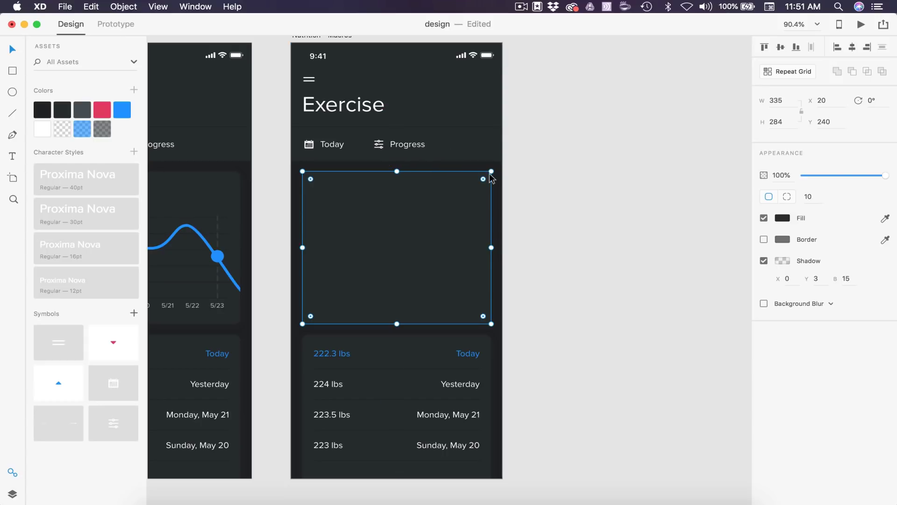
{"action": "left_click", "coordinate": [537, 186]}
Delete the card listing the daily weights from the Nutrition - Macros screen
{"action": "scroll", "coordinate": [537, 186], "scroll_direction": "down", "scroll_amount": 2}
{"action": "scroll", "coordinate": [537, 186], "scroll_direction": "left", "scroll_amount": 1}
{"action": "scroll", "coordinate": [537, 188], "scroll_direction": "left", "scroll_amount": 1}
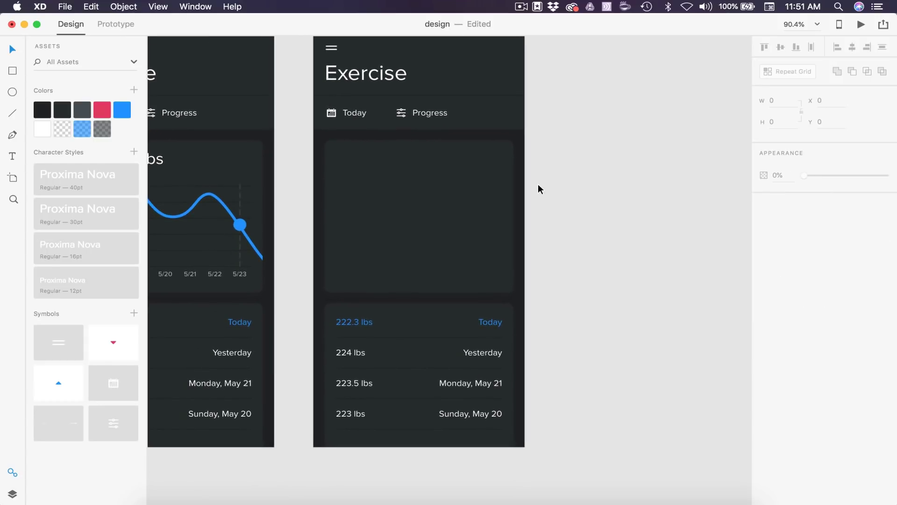
{"action": "scroll", "coordinate": [538, 188], "scroll_direction": "down", "scroll_amount": 2}
{"action": "scroll", "coordinate": [538, 189], "scroll_direction": "right", "scroll_amount": 1}
{"action": "left_click_drag", "start_coordinate": [601, 427], "coordinate": [301, 269]}
{"action": "key", "text": "Delete"}
Stretch the empty card downward to fill most of the space below the Nutrition - Macros header
{"action": "left_click", "coordinate": [408, 209]}
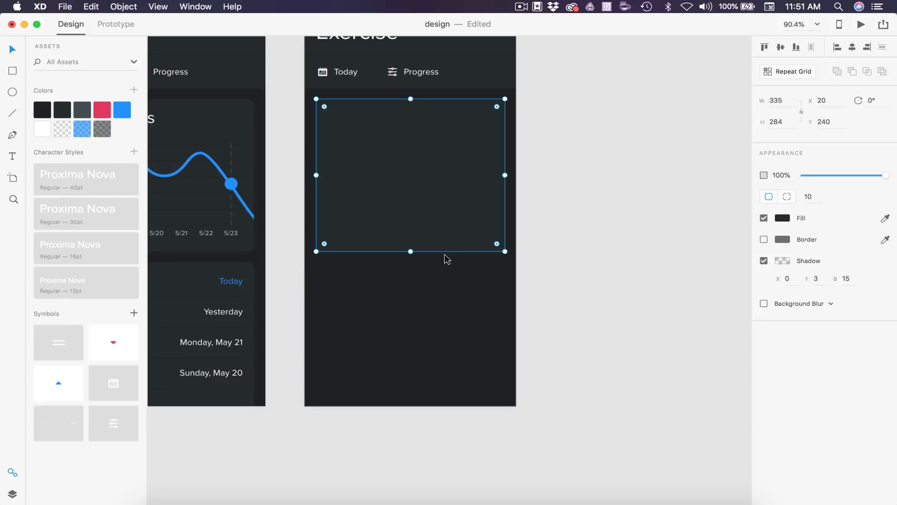
{"action": "left_click_drag", "start_coordinate": [410, 251], "coordinate": [416, 337]}
{"action": "left_click", "coordinate": [629, 301]}
{"action": "scroll", "coordinate": [629, 240], "scroll_direction": "up", "scroll_amount": 5}
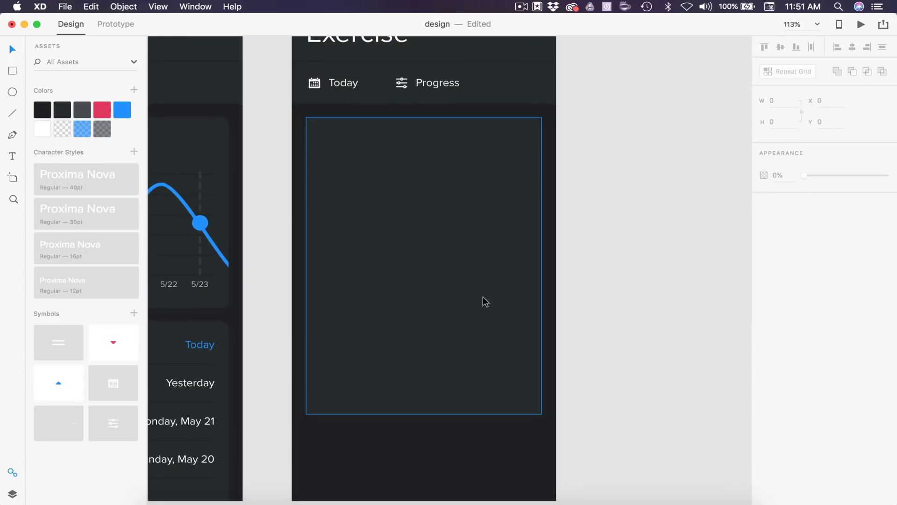
Draw a circle in the upper part of the empty card and set its size to 216 × 216
{"action": "mouse_move", "coordinate": [368, 148]}
{"action": "left_mouse_down"}
{"action": "mouse_move", "coordinate": [478, 203]}
{"action": "mouse_move", "coordinate": [468, 243]}
{"action": "left_mouse_up"}
{"action": "left_click", "coordinate": [801, 112]}
{"action": "left_click", "coordinate": [780, 100]}
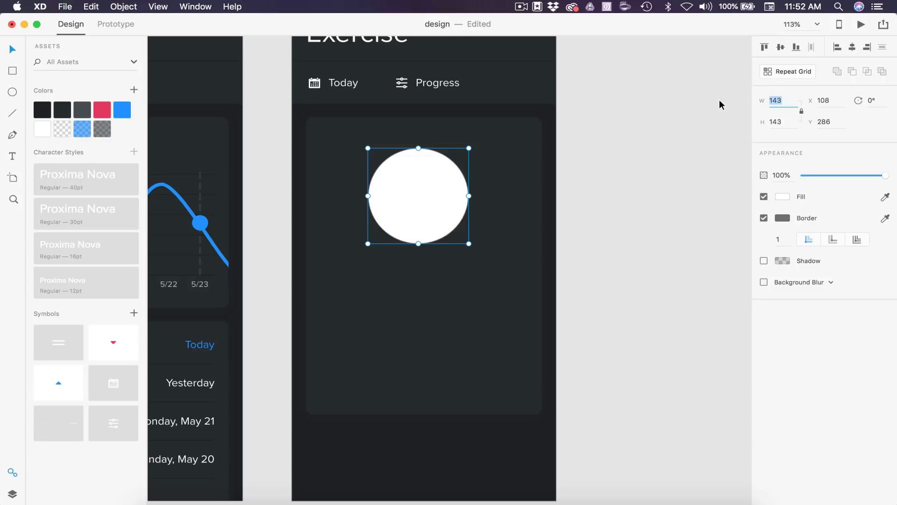
{"action": "type", "text": "216"}
{"action": "key", "text": "Return"}
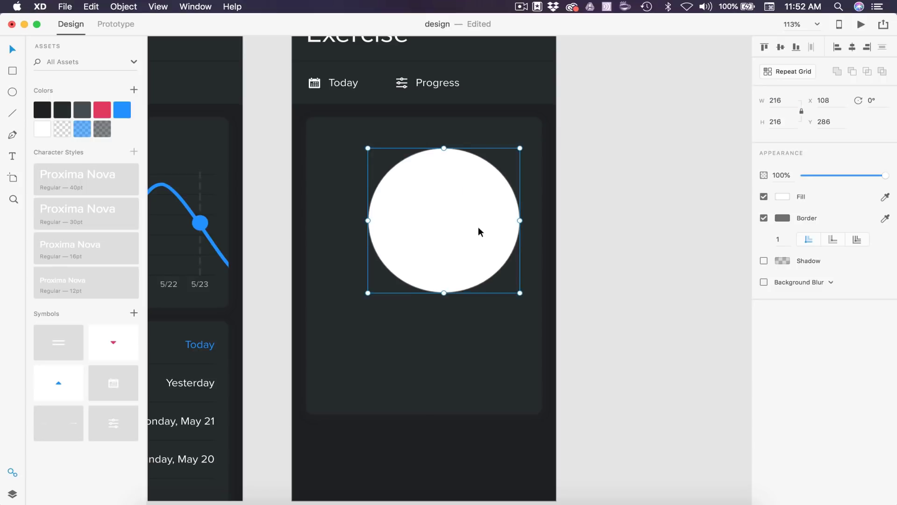
Centre the white circle horizontally in the card at X 80, Y 275, and remove its border
{"action": "left_click_drag", "start_coordinate": [478, 226], "coordinate": [427, 208]}
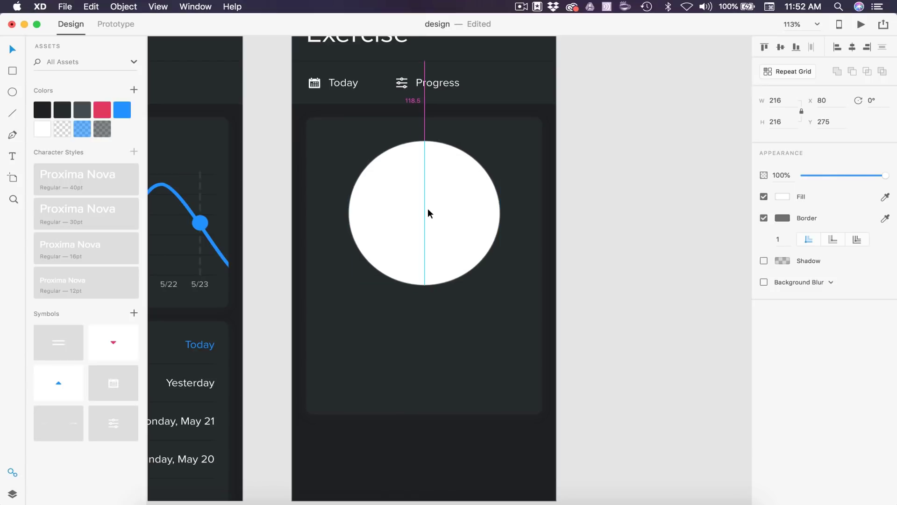
{"action": "left_click", "coordinate": [623, 339]}
{"action": "scroll", "coordinate": [511, 276], "scroll_direction": "down", "scroll_amount": 2}
{"action": "left_click", "coordinate": [412, 226]}
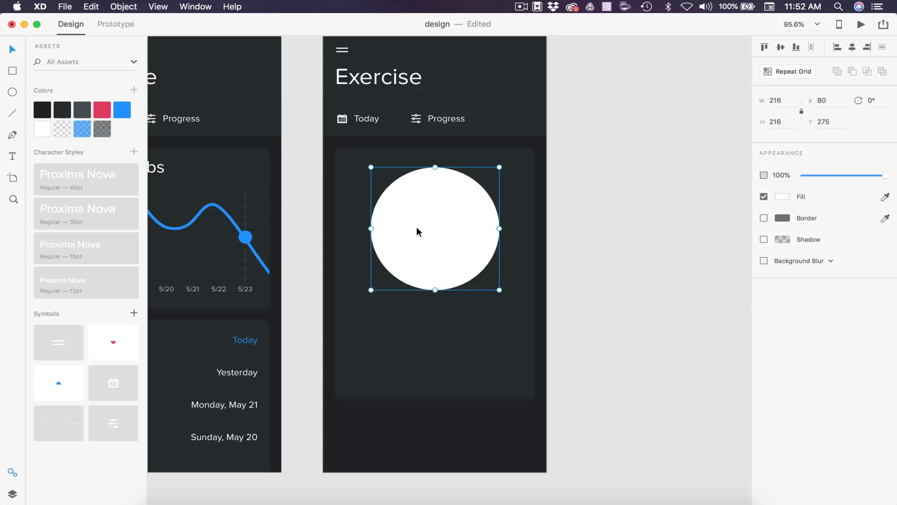
Place a copy of the white circle on top of it, fill it pink, and shrink it around its centre to 180 × 180
{"action": "left_click", "coordinate": [101, 110]}
{"action": "key", "text": "alt"}
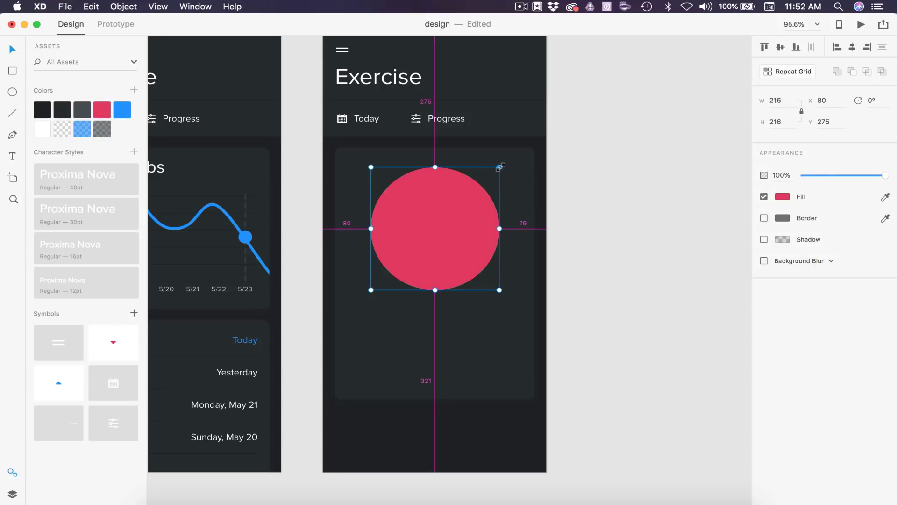
{"action": "left_click_drag", "start_coordinate": [500, 166], "coordinate": [490, 178]}
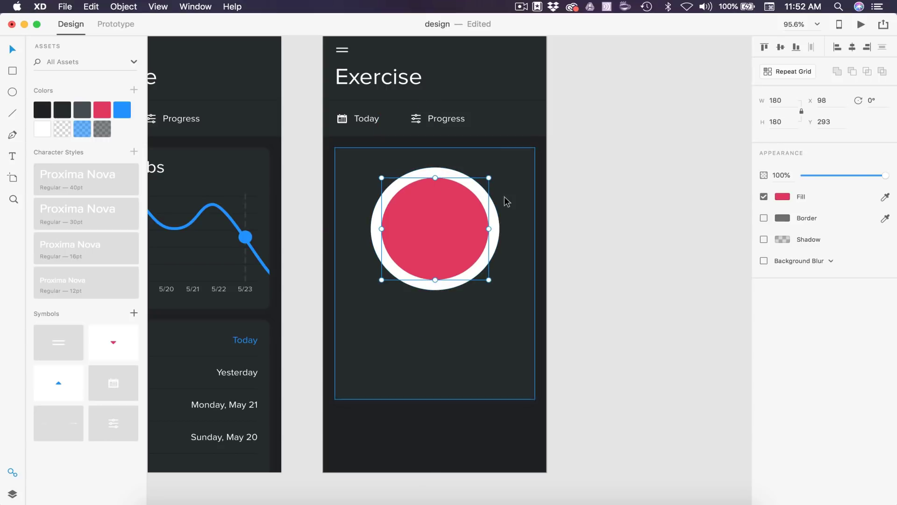
Subtract the pink circle from the white circle to leave a ring
{"action": "left_click", "coordinate": [496, 252], "text": "shift"}
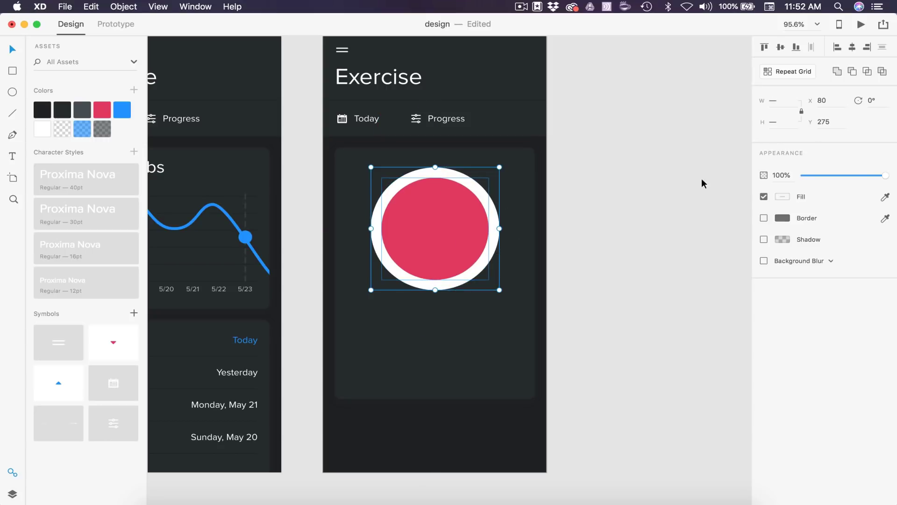
{"action": "left_click", "coordinate": [851, 73]}
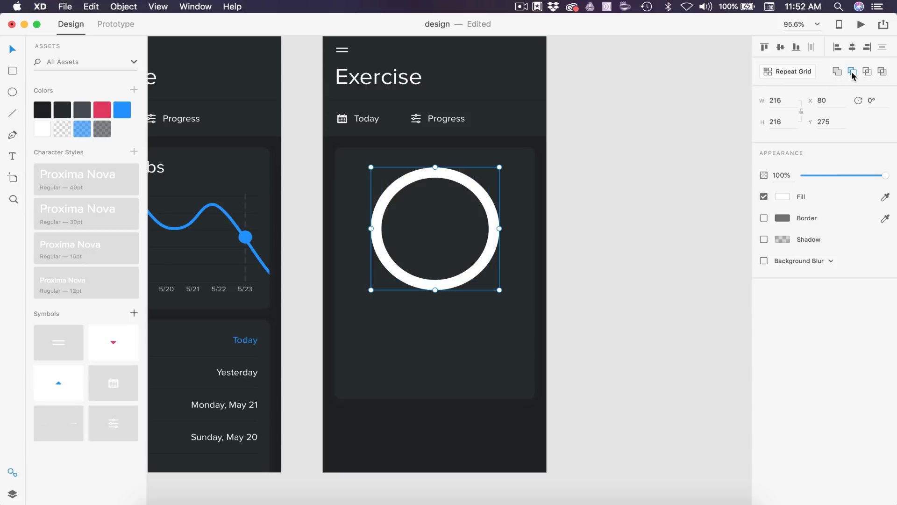
{"action": "left_click", "coordinate": [691, 223]}
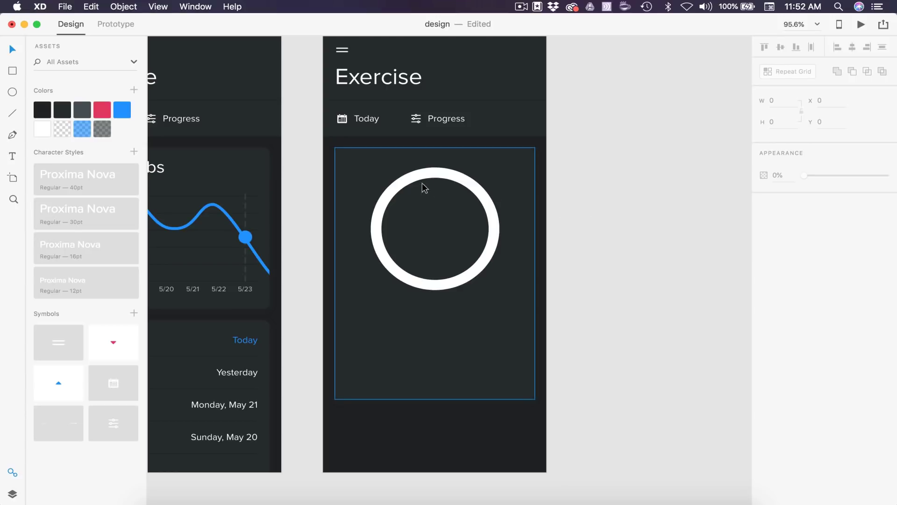
Fill the white ring blue and place a pink copy of it exactly on top
{"action": "double_click", "coordinate": [478, 193]}
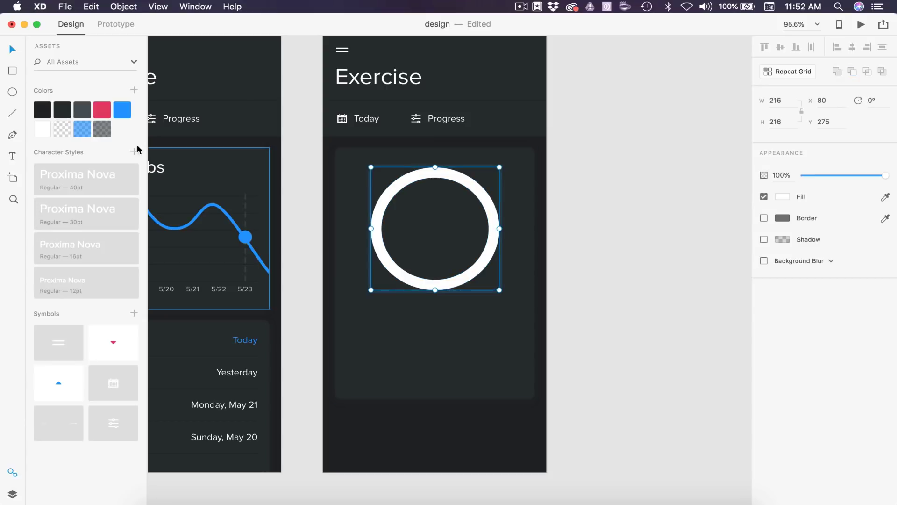
{"action": "left_click", "coordinate": [122, 111]}
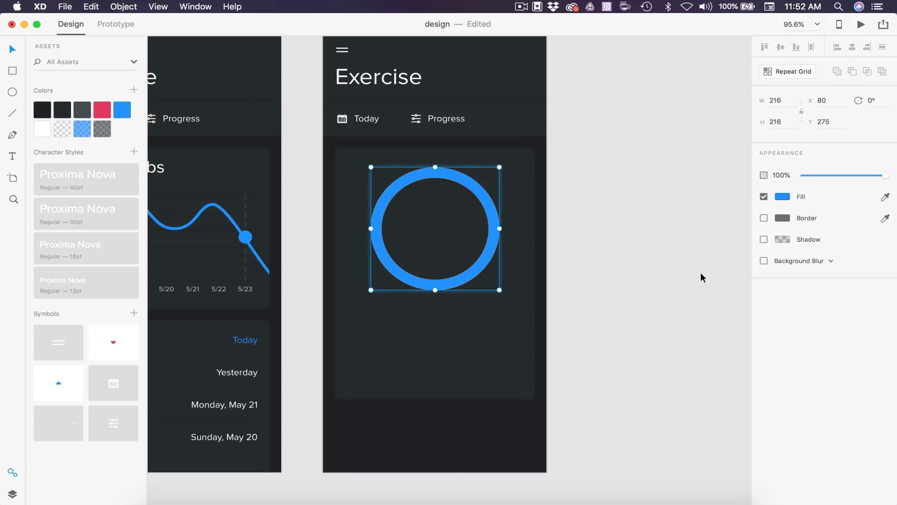
{"action": "scroll", "coordinate": [491, 280], "scroll_direction": "up", "scroll_amount": 3}
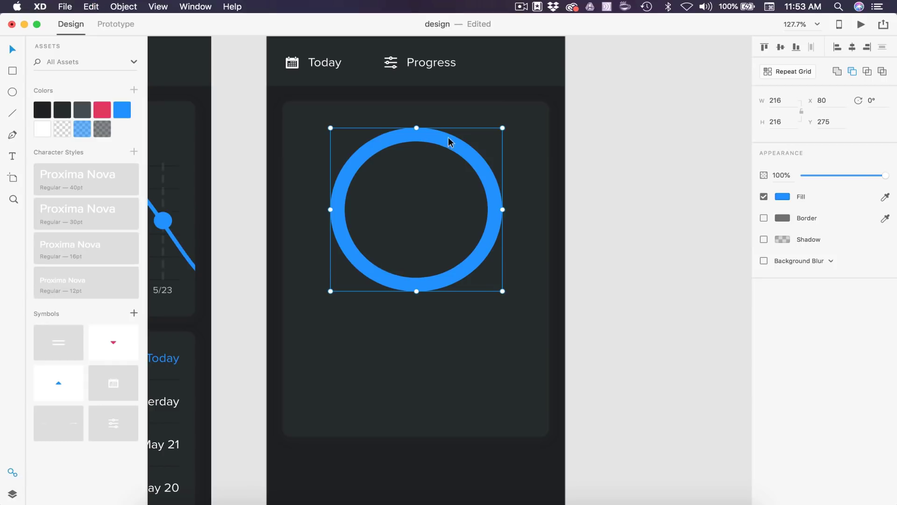
{"action": "left_click", "coordinate": [101, 112]}
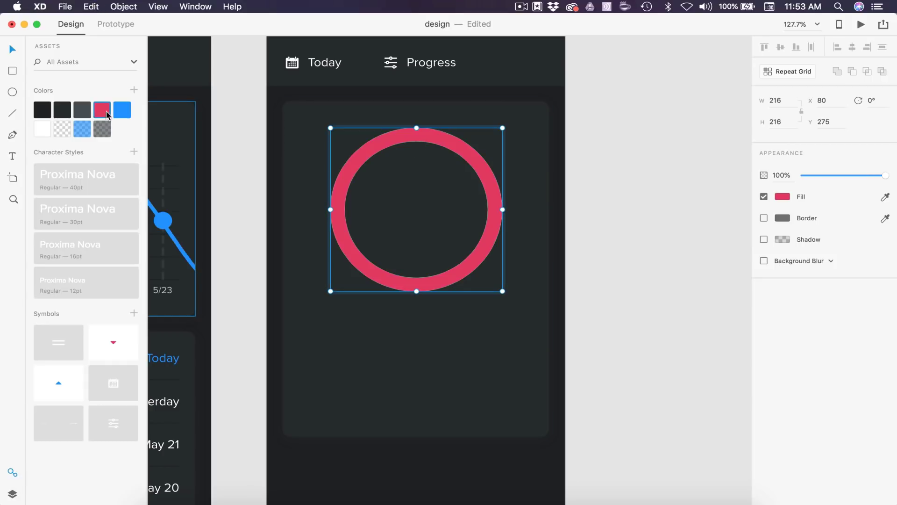
{"action": "left_click", "coordinate": [616, 252]}
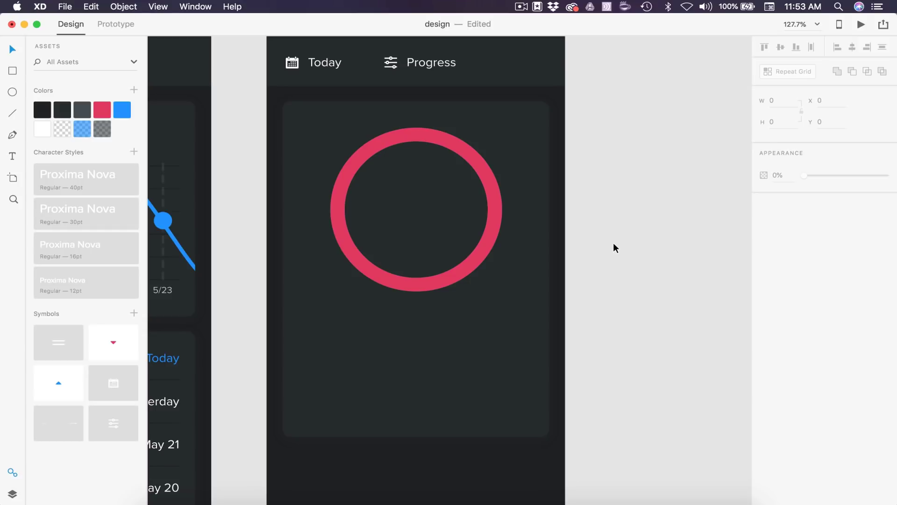
With the Pen tool, draw a closed four-point wedge from the ring's centre over its upper-right part, filled white without a border
{"action": "key", "text": "p"}
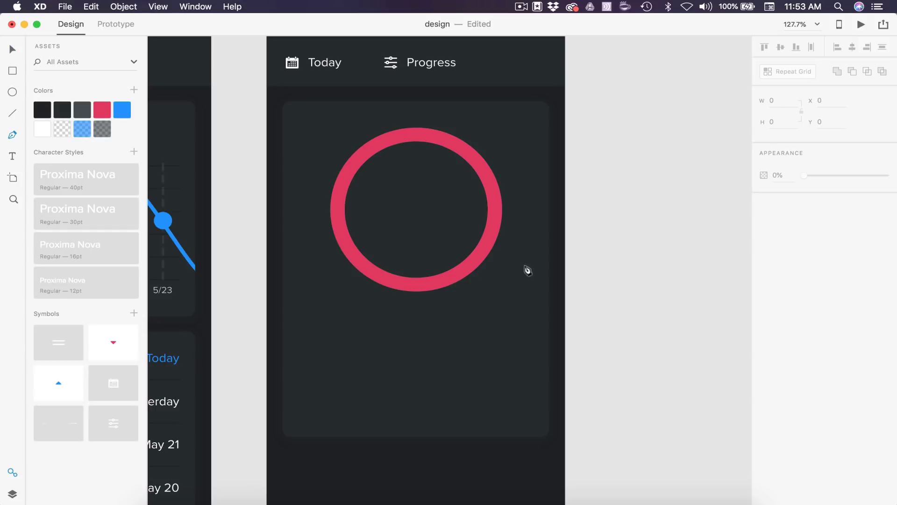
{"action": "left_click", "coordinate": [415, 209]}
{"action": "left_click", "coordinate": [416, 108]}
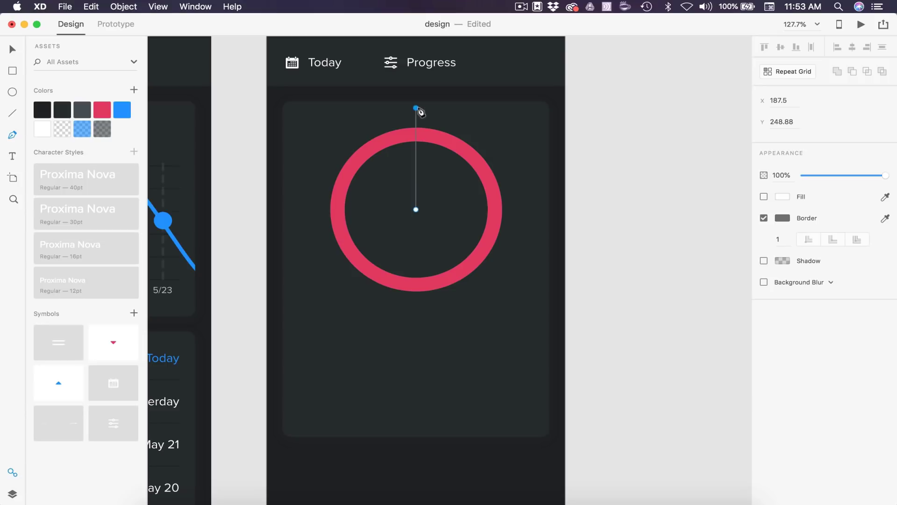
{"action": "left_click", "coordinate": [526, 146]}
{"action": "left_click", "coordinate": [526, 185]}
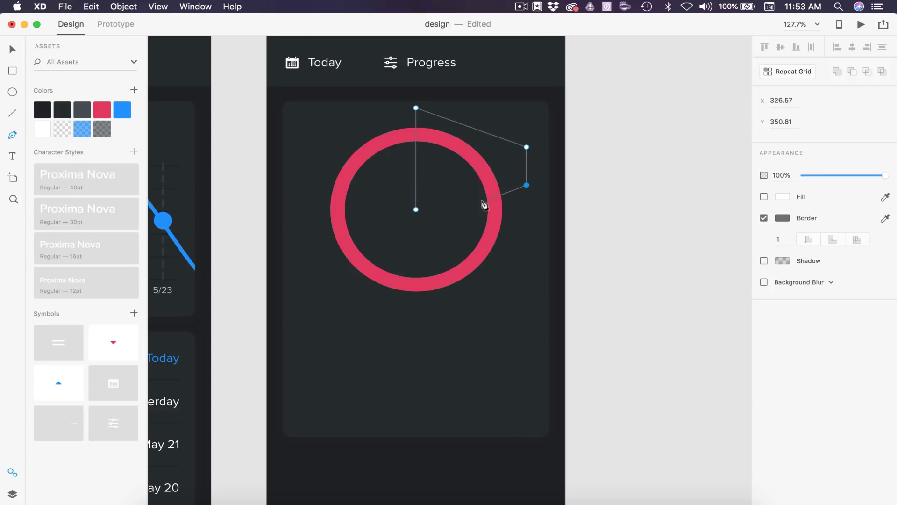
{"action": "left_click", "coordinate": [416, 209]}
{"action": "key", "text": "Escape"}
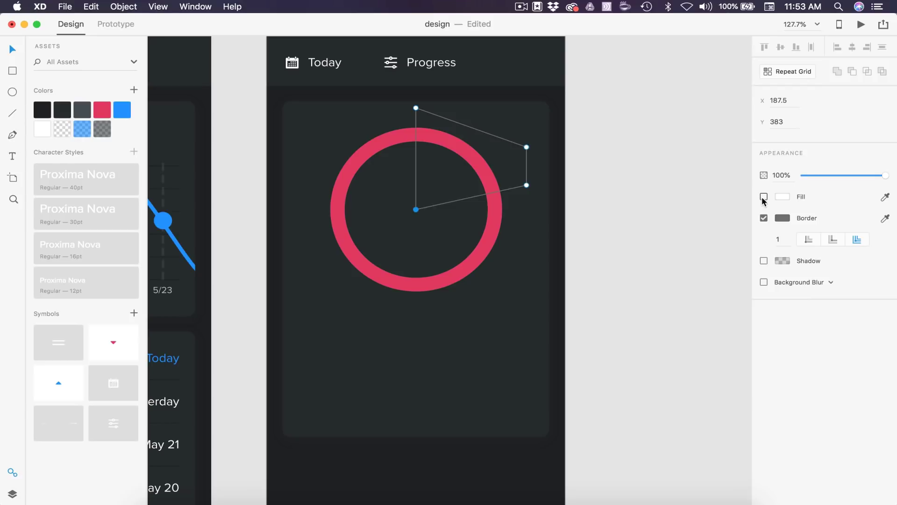
{"action": "left_click", "coordinate": [764, 197]}
{"action": "left_click", "coordinate": [764, 218]}
Mask the pink ring with the white wedge so only its upper-right arc shows over the blue ring
{"action": "double_click", "coordinate": [430, 150]}
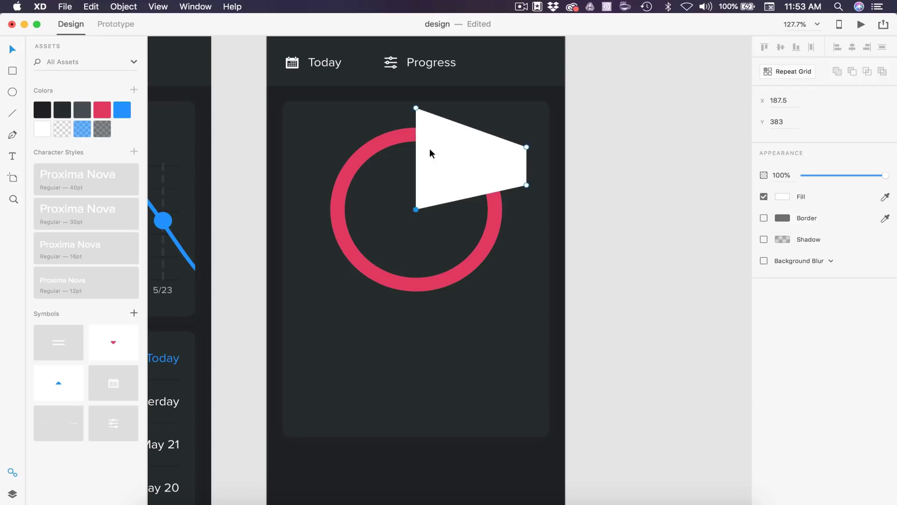
{"action": "left_click", "coordinate": [494, 215], "text": "shift"}
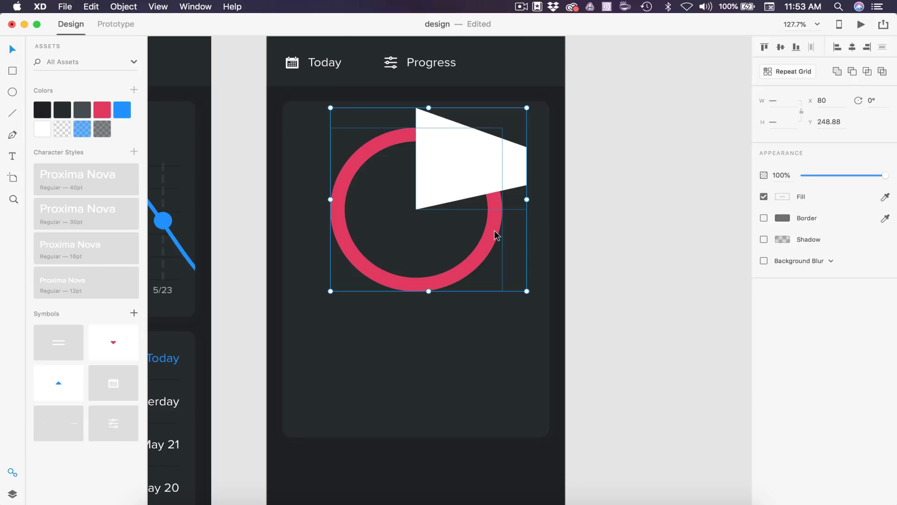
{"action": "key", "text": "super+alt+i"}
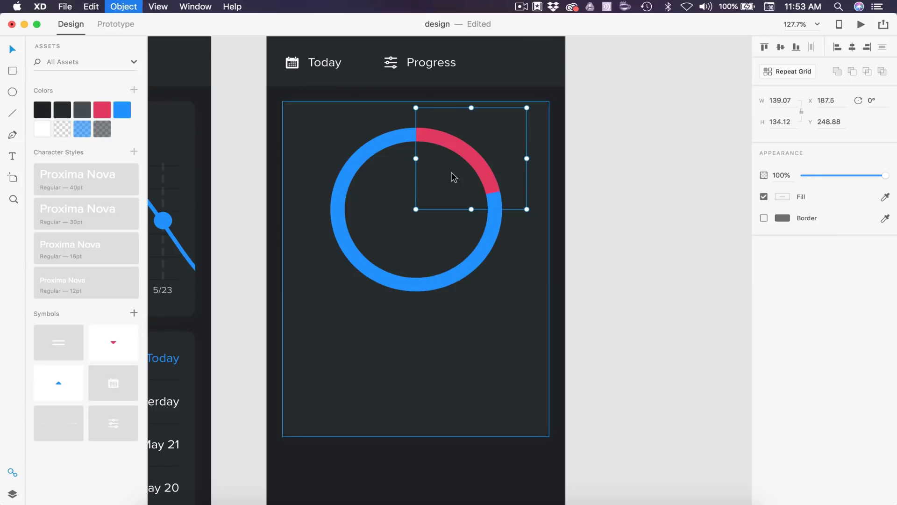
{"action": "left_click", "coordinate": [623, 239]}
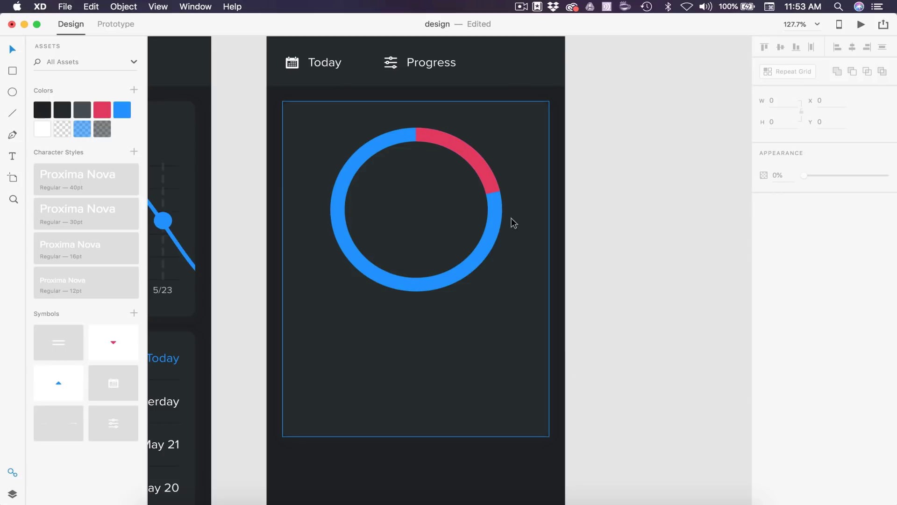
Place a copy of the blue ring on top, fill it with #3AE1CE, and save that colour to the document's assets
{"action": "left_click", "coordinate": [429, 285]}
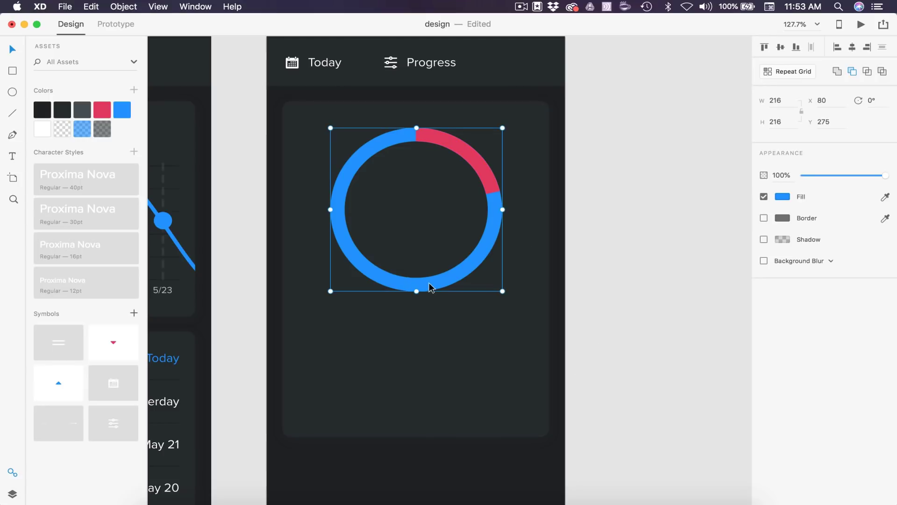
{"action": "key", "text": "super+z"}
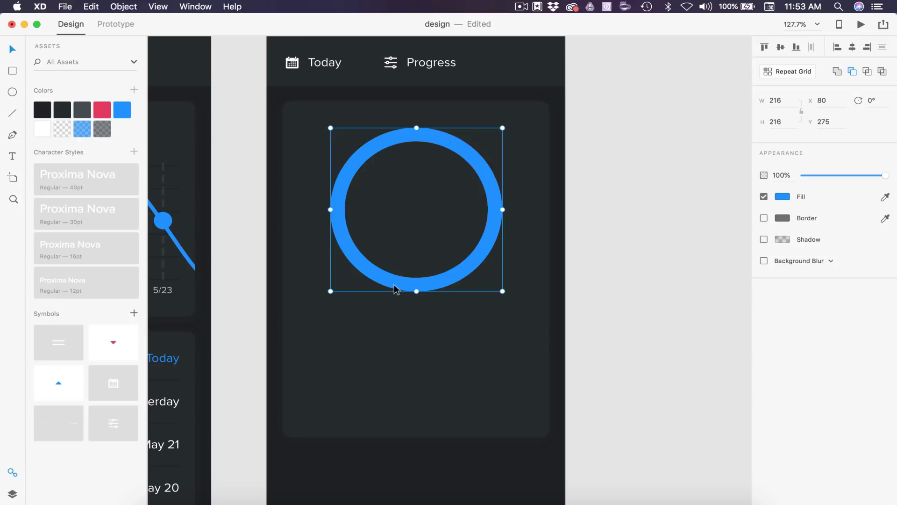
{"action": "left_click", "coordinate": [781, 196]}
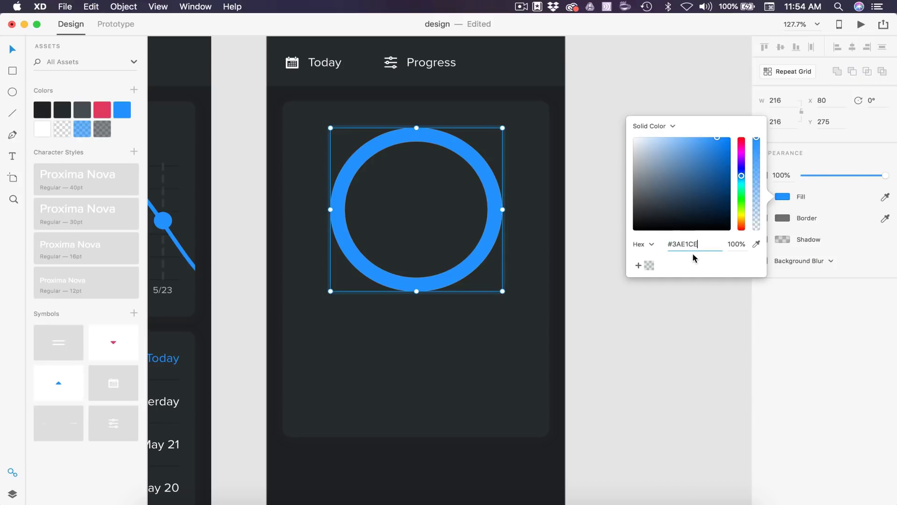
{"action": "key", "text": "Return"}
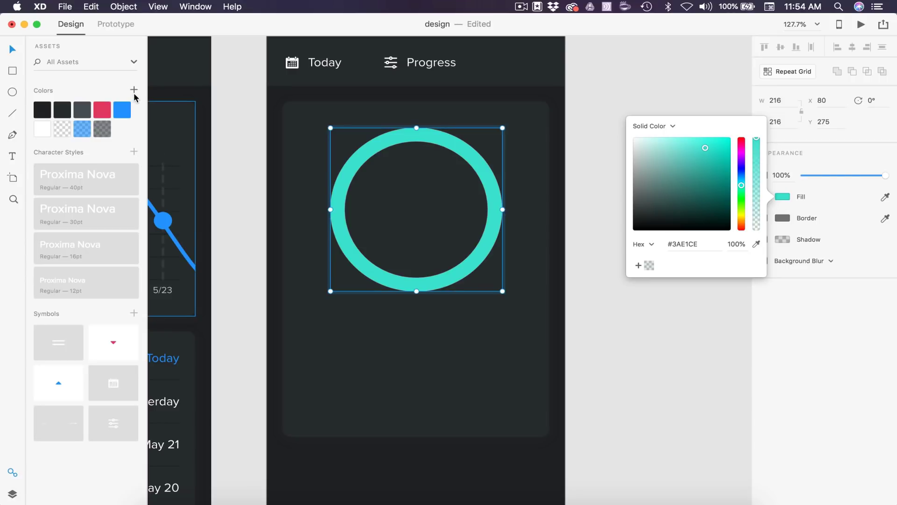
{"action": "left_click", "coordinate": [134, 91]}
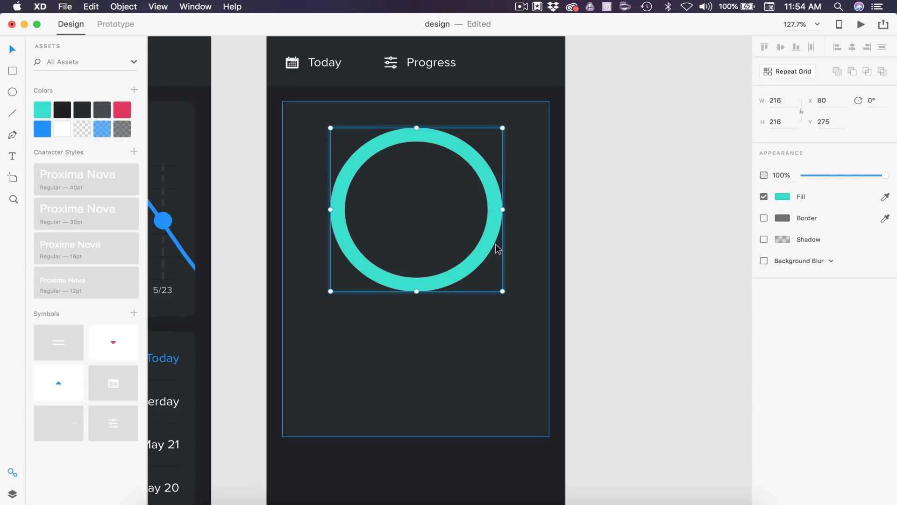
With the Pen tool, draw a closed five-point shape from the ring's centre over its lower-right half, filled white without a border
{"action": "key", "text": "p"}
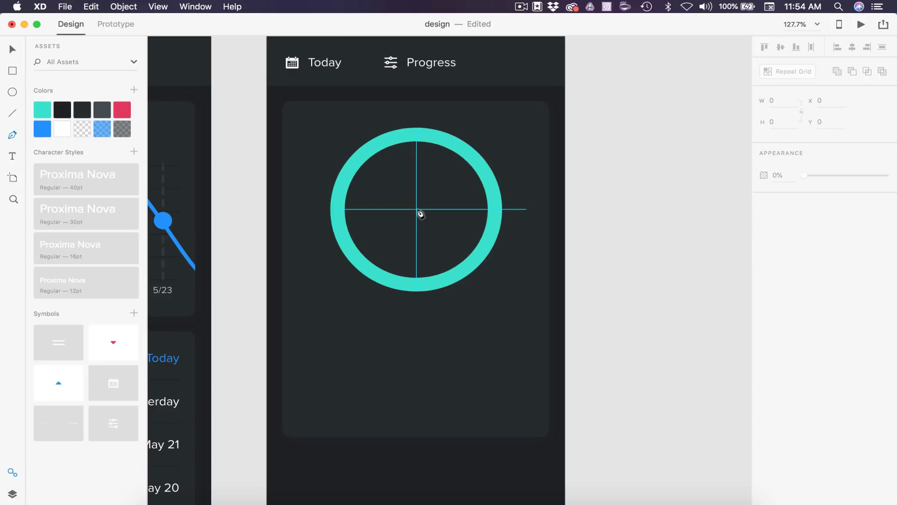
{"action": "left_click", "coordinate": [416, 209]}
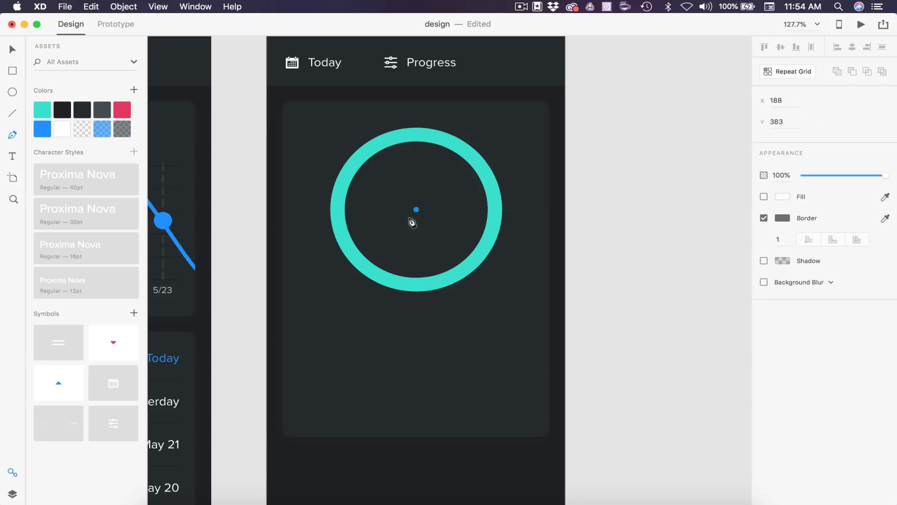
{"action": "left_click", "coordinate": [348, 286]}
{"action": "left_click", "coordinate": [502, 337]}
{"action": "left_click", "coordinate": [525, 168]}
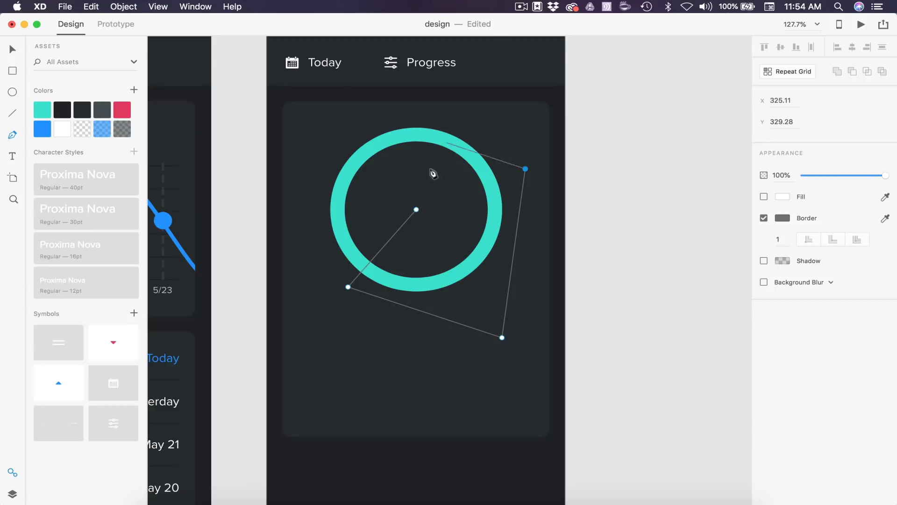
{"action": "left_click", "coordinate": [488, 134]}
{"action": "left_click", "coordinate": [416, 209]}
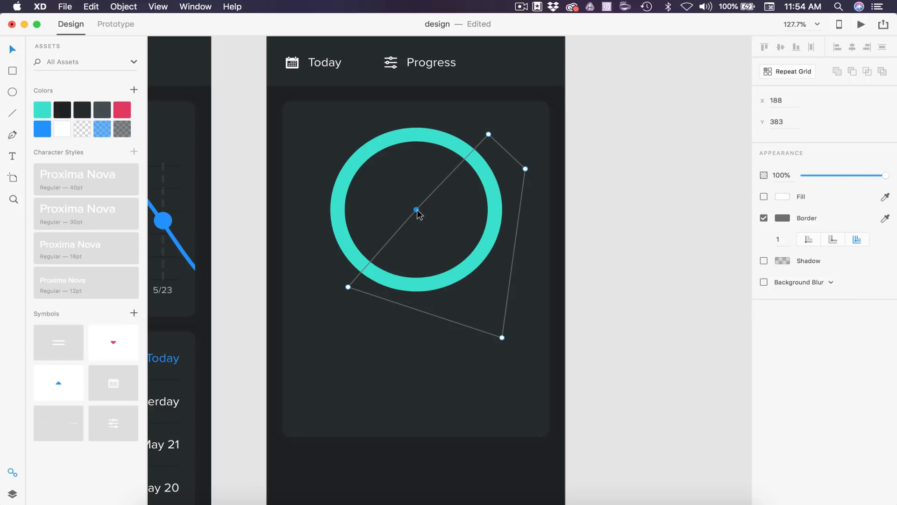
{"action": "key", "text": "v"}
{"action": "left_click", "coordinate": [764, 197]}
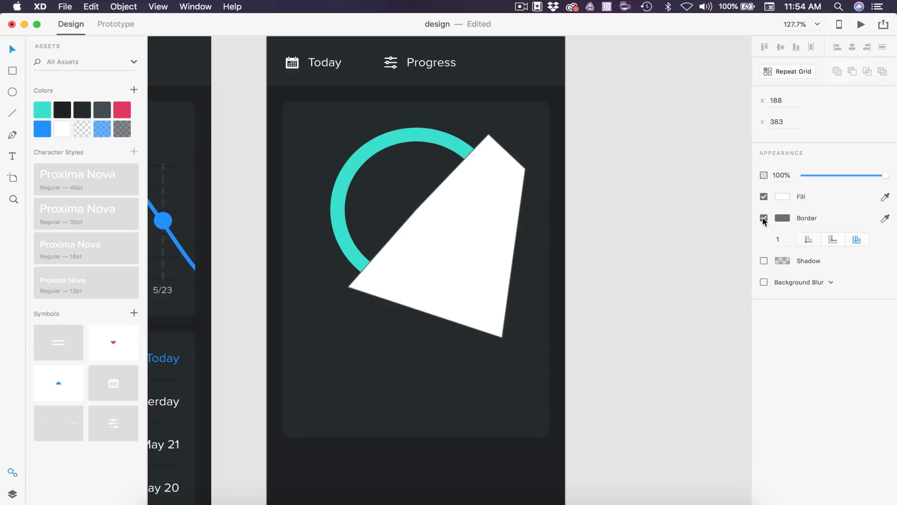
{"action": "left_click", "coordinate": [763, 217]}
Mask the turquoise ring with the white shape and bring the masked pink segment in front of it
{"action": "double_click", "coordinate": [453, 243]}
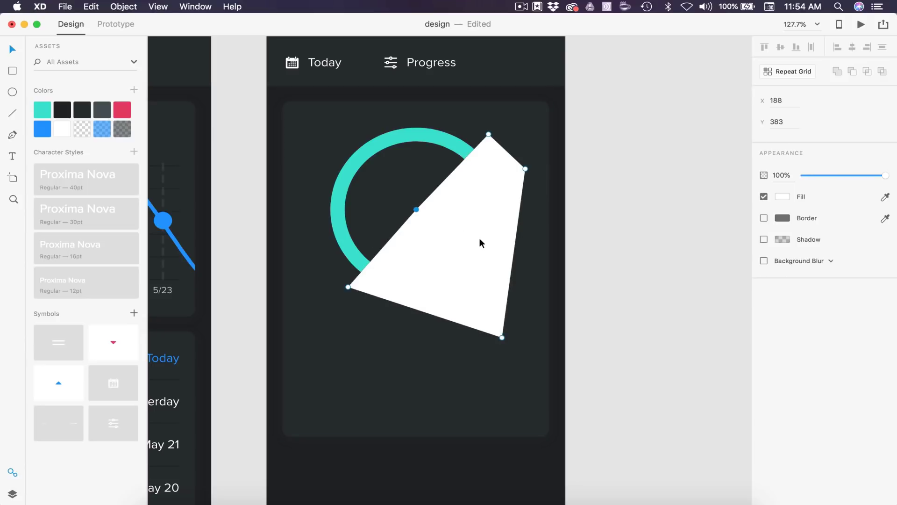
{"action": "left_click", "coordinate": [439, 138], "text": "shift"}
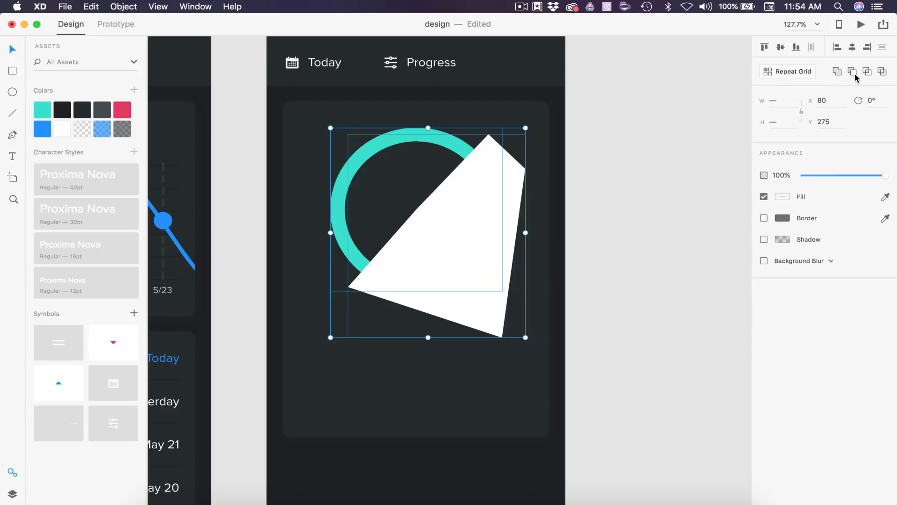
{"action": "key", "text": "super+shift+m"}
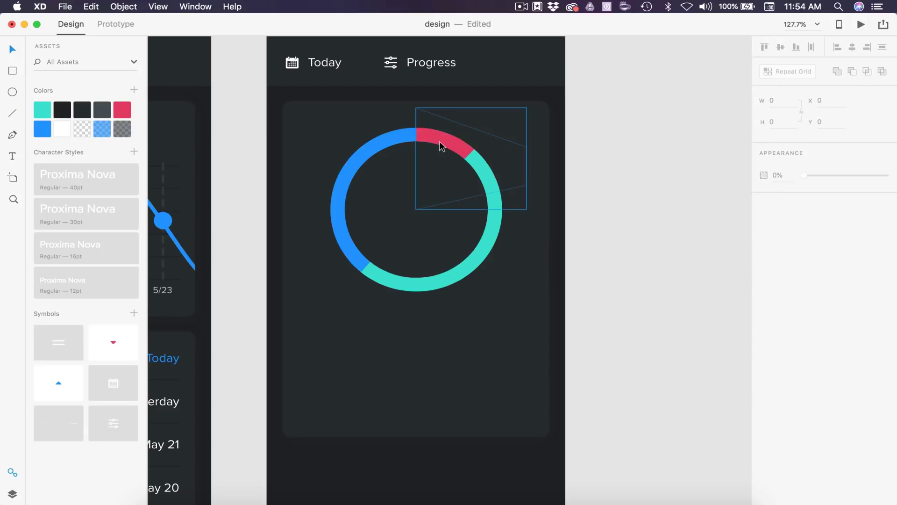
{"action": "left_click", "coordinate": [441, 147]}
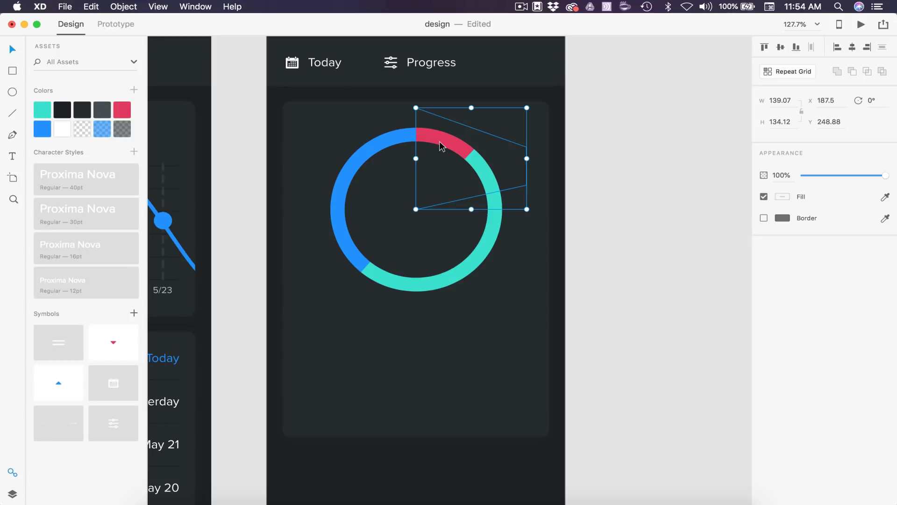
{"action": "left_click", "coordinate": [658, 266]}
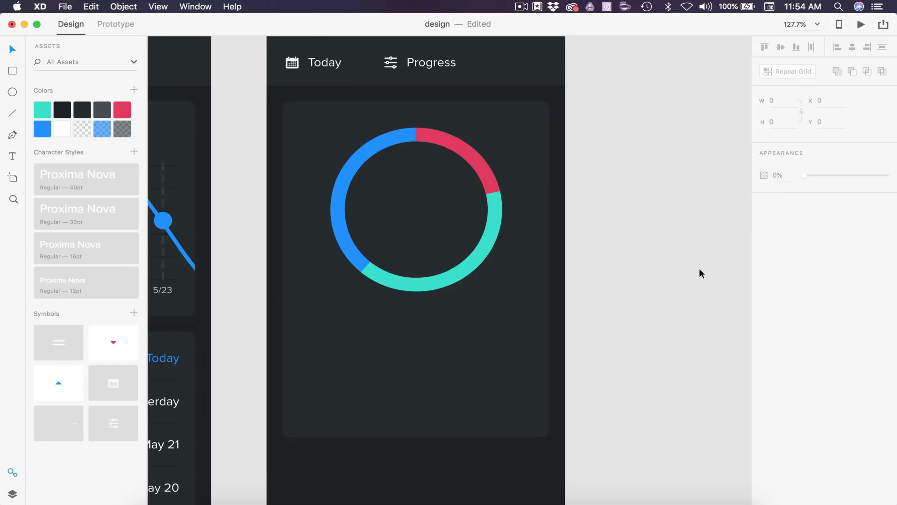
Add the text 2,170 near the centre of the ring chart
{"action": "scroll", "coordinate": [696, 282], "scroll_direction": "down", "scroll_amount": 3}
{"action": "scroll", "coordinate": [701, 262], "scroll_direction": "up", "scroll_amount": 2}
{"action": "key", "text": "t"}
{"action": "left_click", "coordinate": [430, 228]}
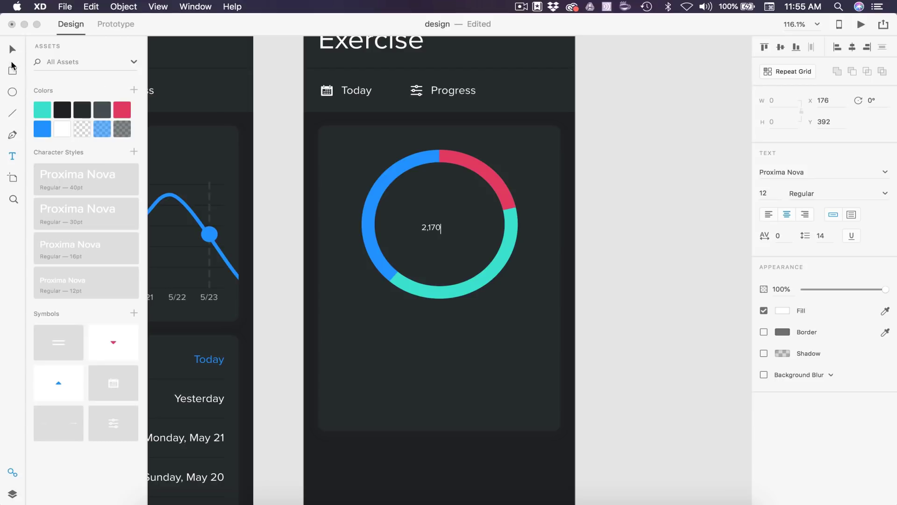
{"action": "left_click", "coordinate": [12, 49]}
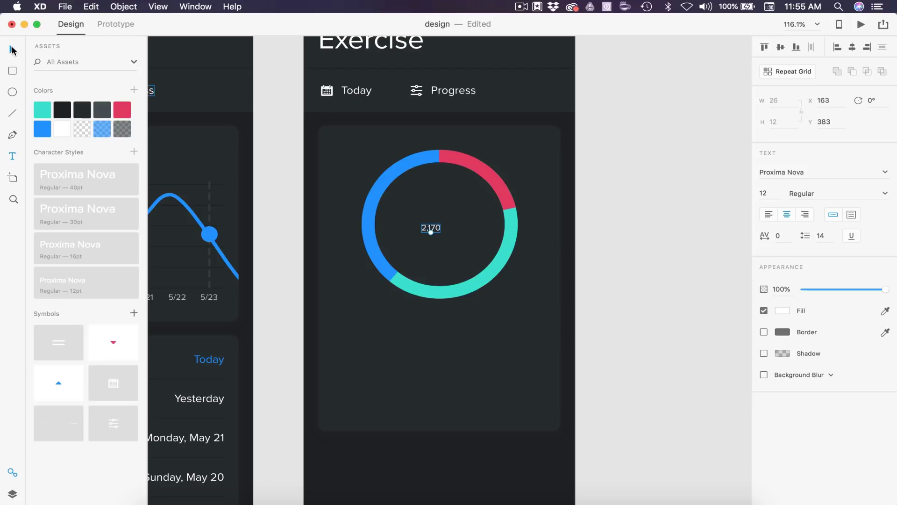
Apply the Proxima Nova 30 pt style to the centred 2,170 text and add the text calories below it
{"action": "left_click", "coordinate": [72, 217]}
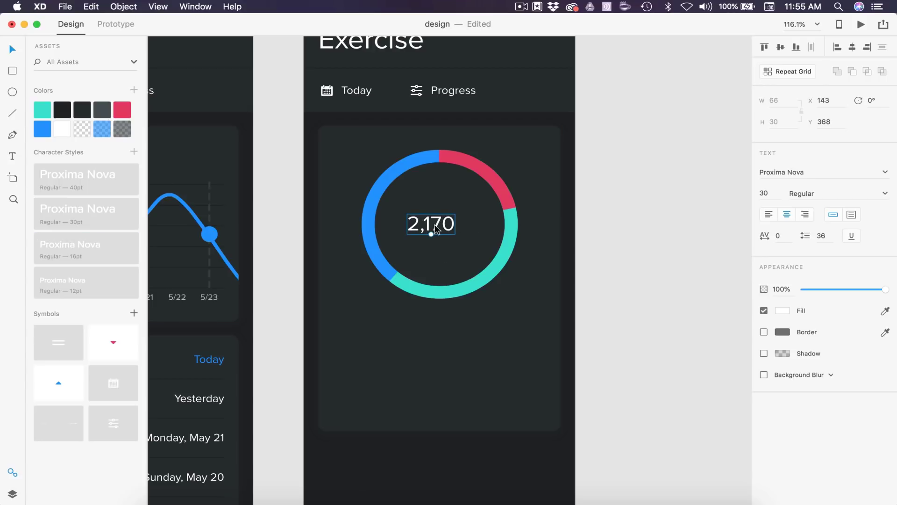
{"action": "left_click_drag", "start_coordinate": [435, 231], "coordinate": [445, 230]}
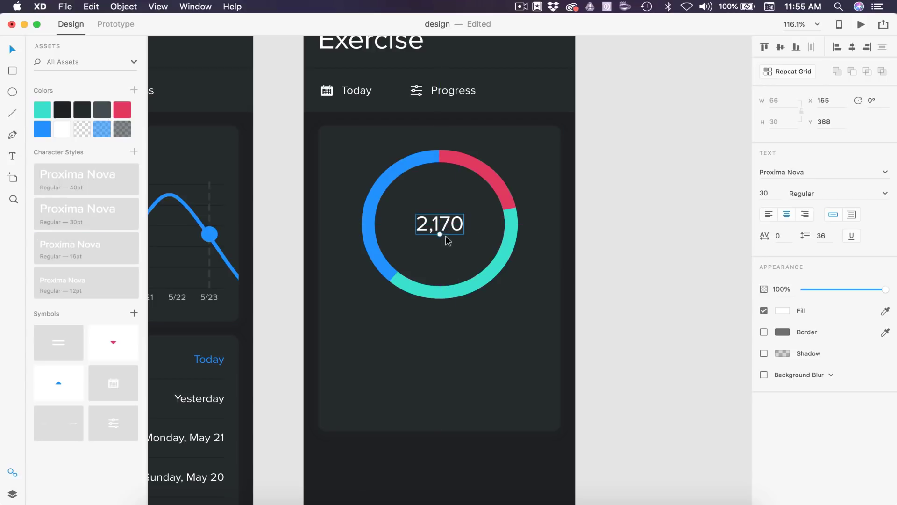
{"action": "left_click", "coordinate": [430, 256]}
{"action": "key", "text": "t"}
{"action": "left_click", "coordinate": [424, 253]}
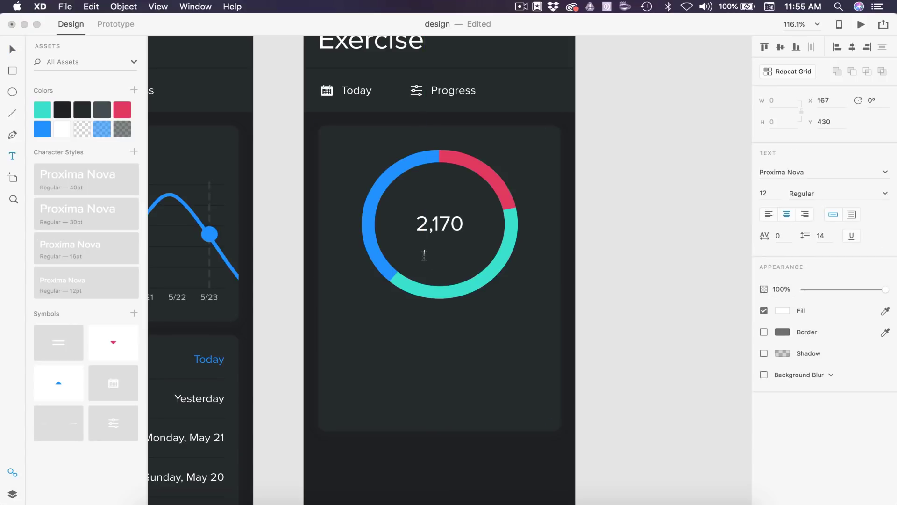
{"action": "type", "text": "calories"}
{"action": "key", "text": "Escape"}
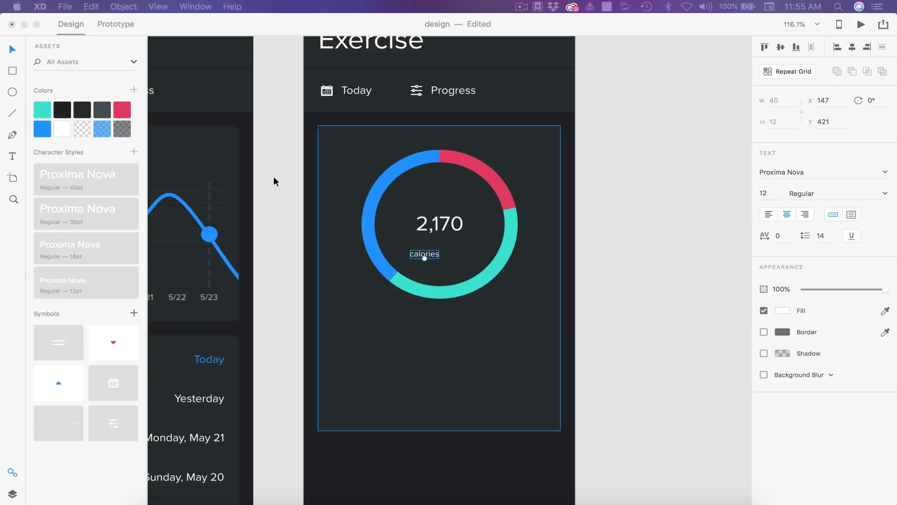
Give the calories text the Proxima Nova 16 pt style with the saved dark grey fill and centre it directly beneath 2,170
{"action": "left_click", "coordinate": [102, 113]}
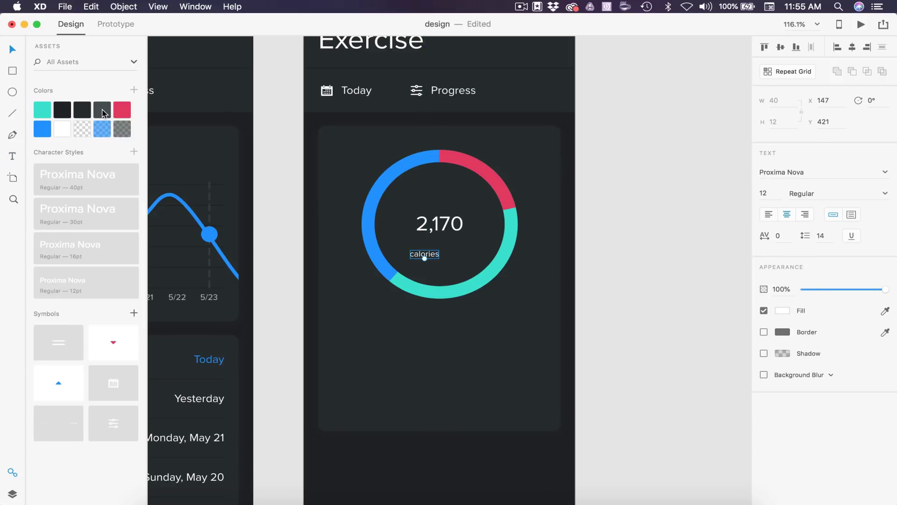
{"action": "left_click", "coordinate": [103, 113]}
{"action": "key", "text": "super+equal"}
{"action": "key", "text": "super+equal"}
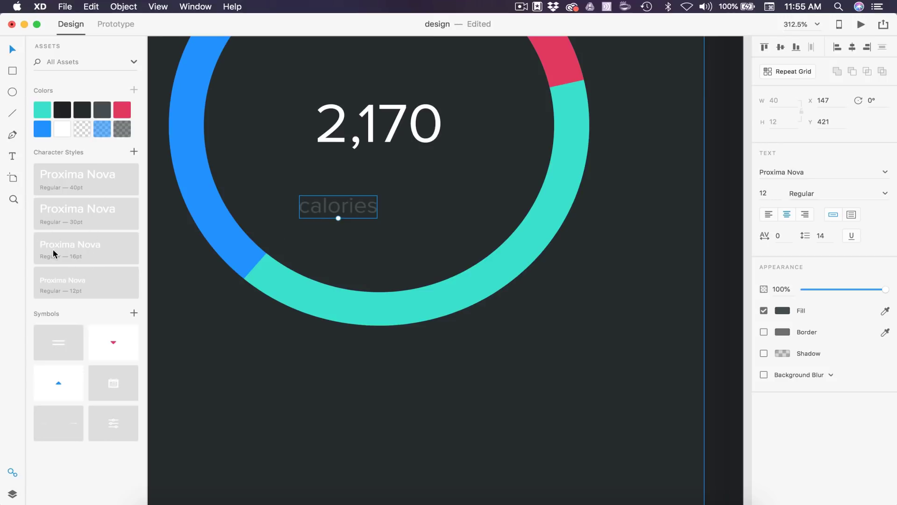
{"action": "left_click", "coordinate": [87, 254]}
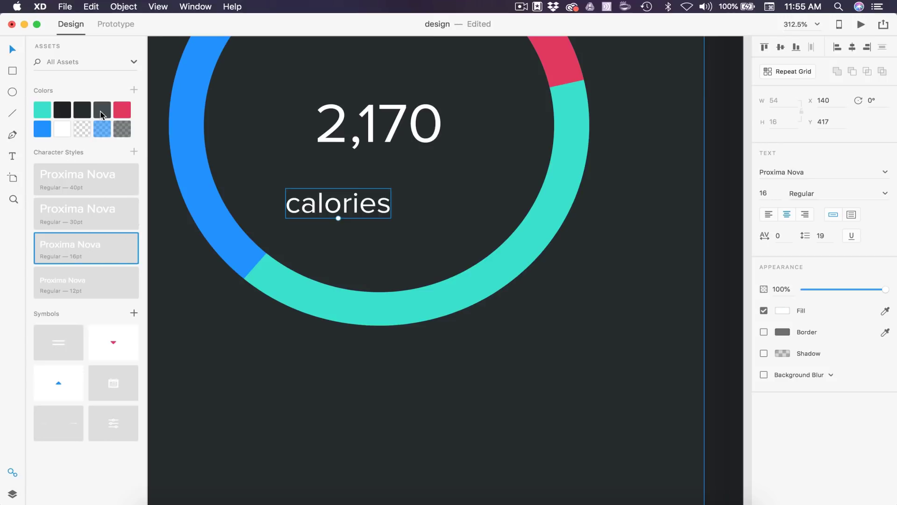
{"action": "left_click", "coordinate": [102, 113]}
{"action": "scroll", "coordinate": [461, 202], "scroll_direction": "down", "scroll_amount": 3}
{"action": "left_click_drag", "start_coordinate": [394, 202], "coordinate": [411, 175]}
{"action": "scroll", "coordinate": [425, 155], "scroll_direction": "down", "scroll_amount": 5}
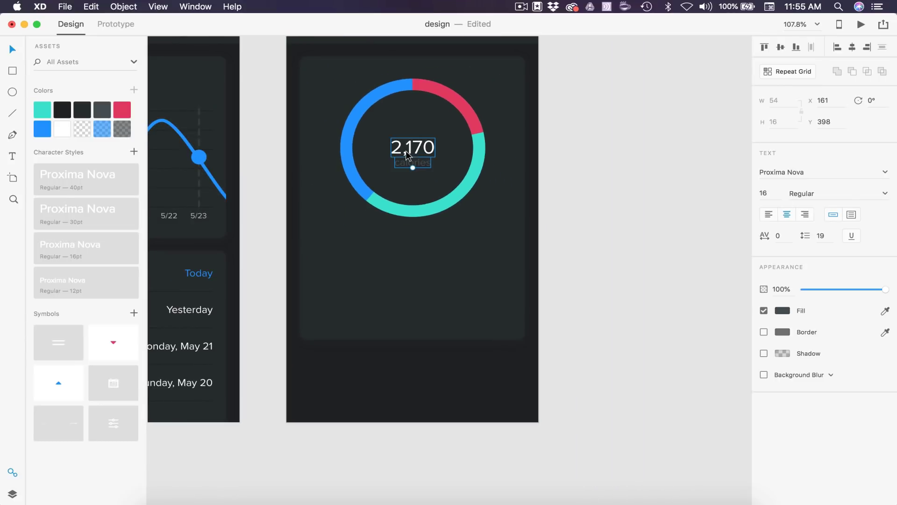
Group the 2,170 value with its calories label and adjust the group's position at the ring's centre
{"action": "left_click", "coordinate": [405, 151], "text": "shift"}
{"action": "key", "text": "super+g"}
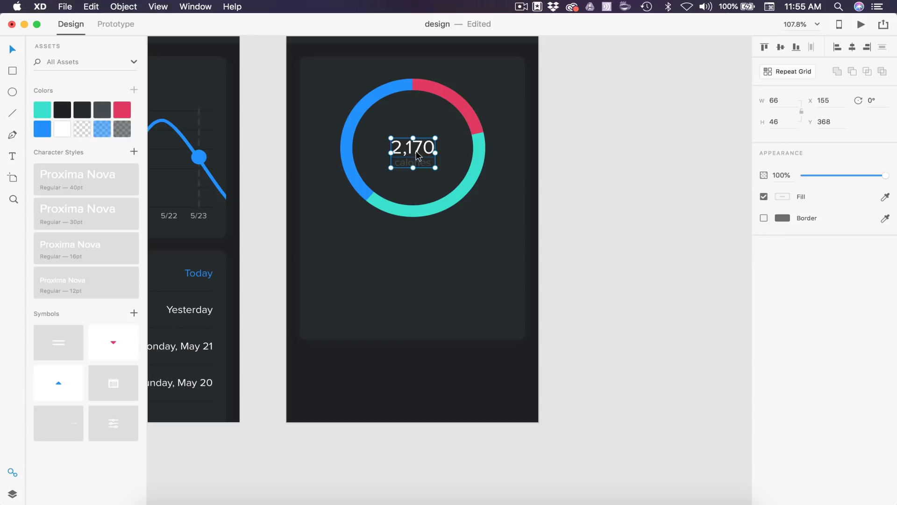
{"action": "mouse_move", "coordinate": [416, 151]}
{"action": "left_mouse_down"}
{"action": "mouse_move", "coordinate": [416, 139]}
{"action": "mouse_move", "coordinate": [418, 154]}
{"action": "left_mouse_up"}
{"action": "scroll", "coordinate": [418, 154], "scroll_direction": "down", "scroll_amount": 3}
{"action": "key", "text": "Escape"}
{"action": "scroll", "coordinate": [499, 183], "scroll_direction": "up", "scroll_amount": 3}
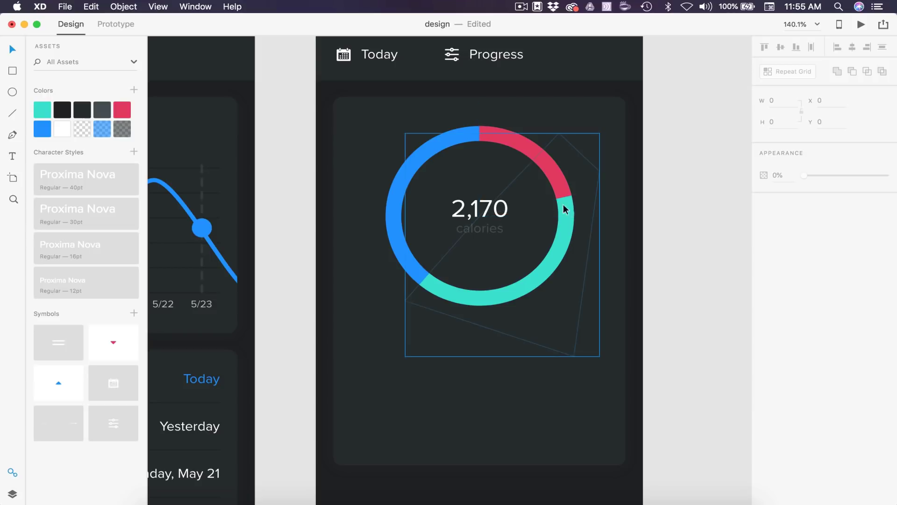
Add the text 20% outside the pink segment and fill it with the saved pink
{"action": "scroll", "coordinate": [591, 150], "scroll_direction": "up", "scroll_amount": 3}
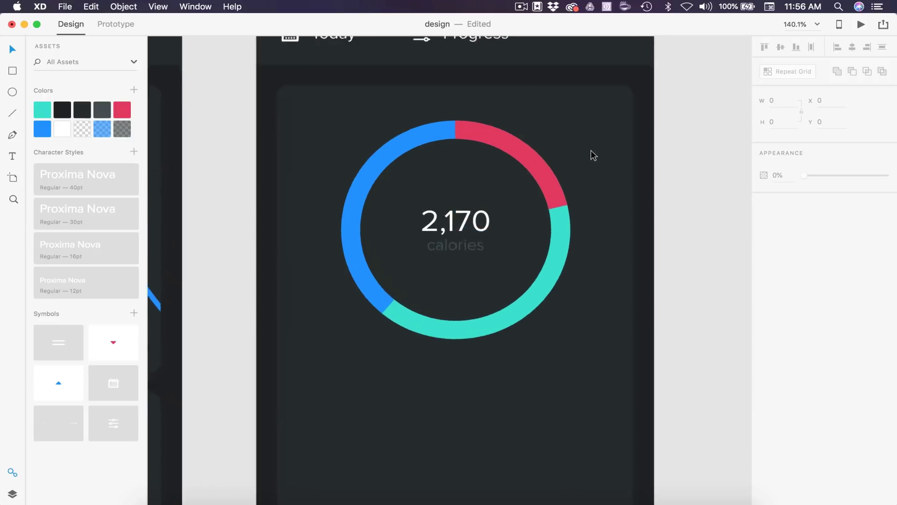
{"action": "key", "text": "t"}
{"action": "left_click", "coordinate": [546, 122]}
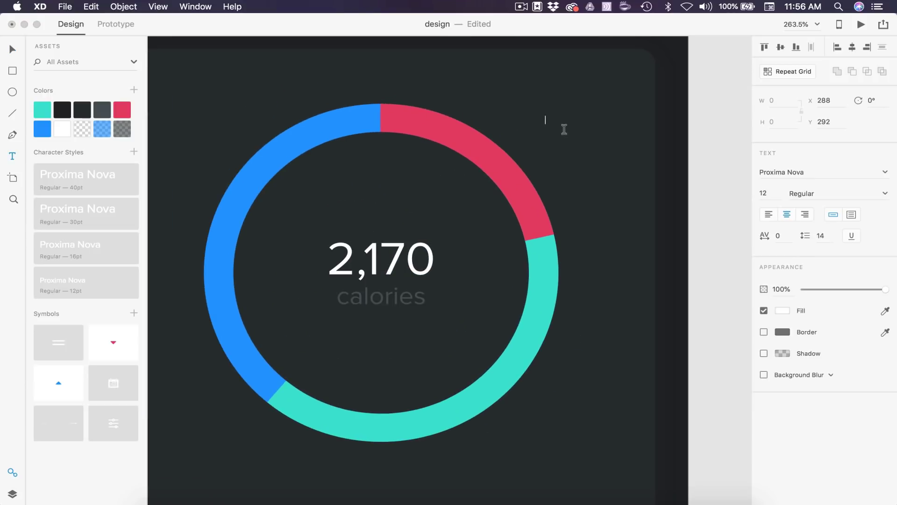
{"action": "type", "text": "20%"}
{"action": "key", "text": "Escape"}
{"action": "left_click", "coordinate": [122, 110]}
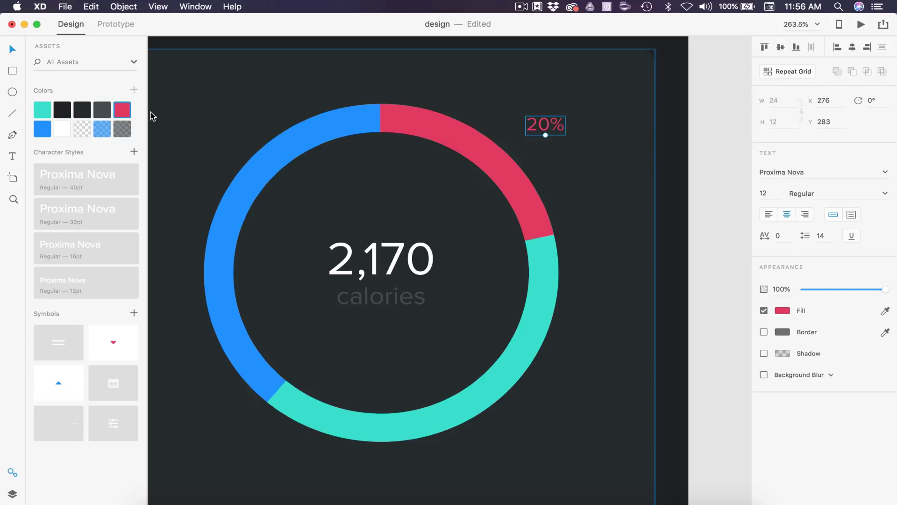
Copy the 20% label beside the blue and turquoise segments, and change the turquoise segment's copy to a turquoise 40%
{"action": "left_click_drag", "start_coordinate": [551, 125], "coordinate": [517, 251]}
{"action": "scroll", "coordinate": [539, 130], "scroll_direction": "down", "scroll_amount": 5}
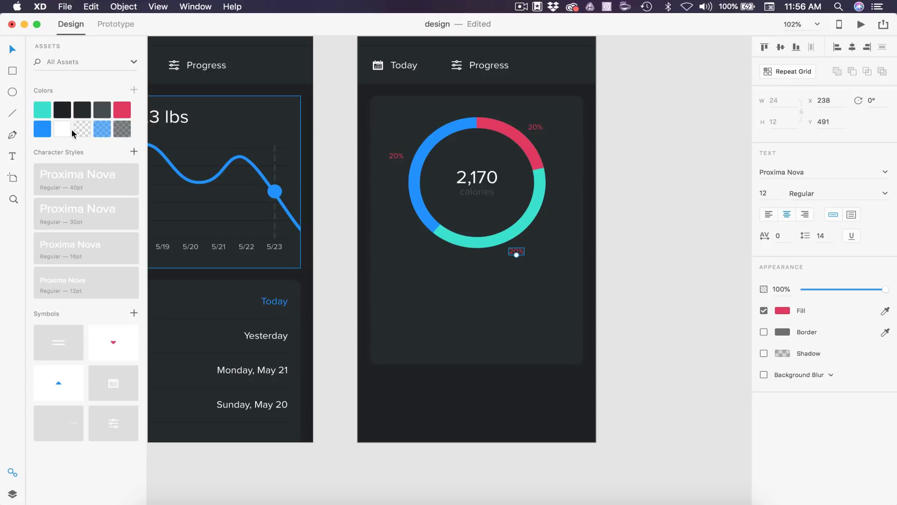
{"action": "left_click_drag", "start_coordinate": [46, 110], "coordinate": [518, 255]}
{"action": "double_click", "coordinate": [516, 253]}
{"action": "type", "text": "4"}
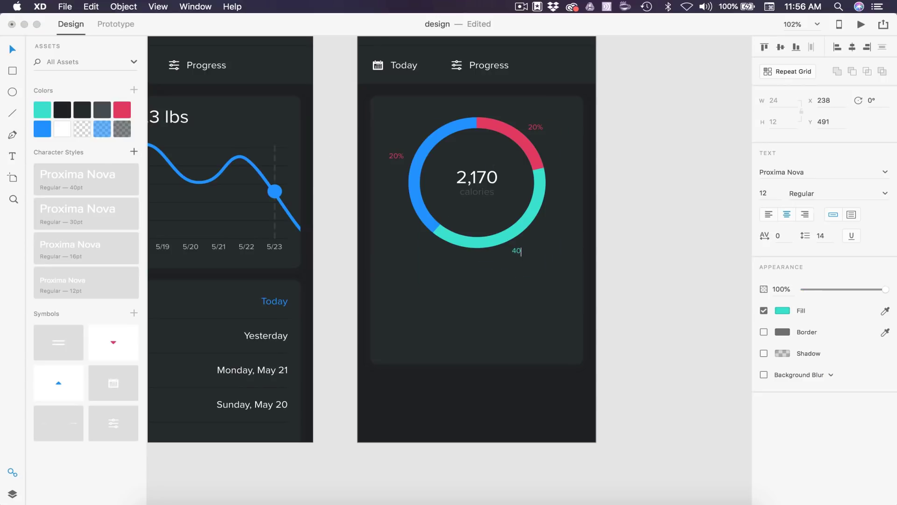
Change the label beside the blue segment to 40% and fill it with the saved blue
{"action": "double_click", "coordinate": [392, 155]}
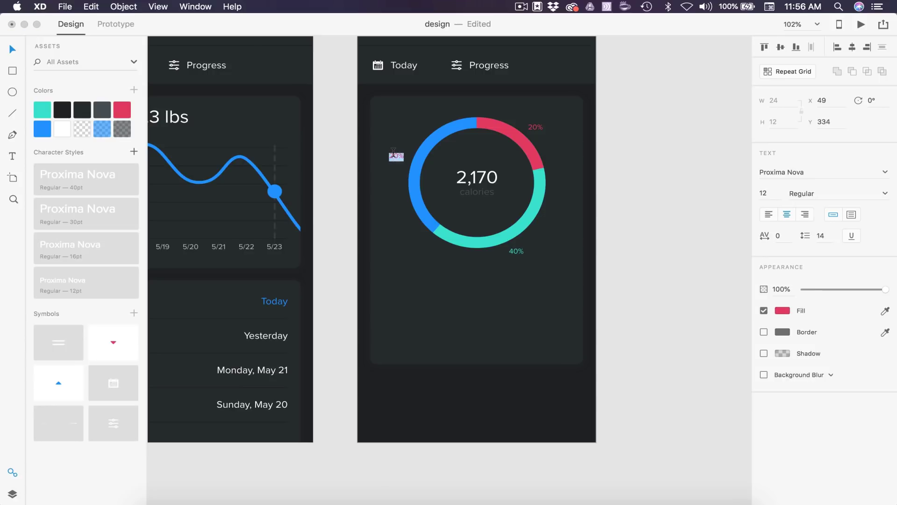
{"action": "type", "text": "40"}
{"action": "key", "text": "Escape"}
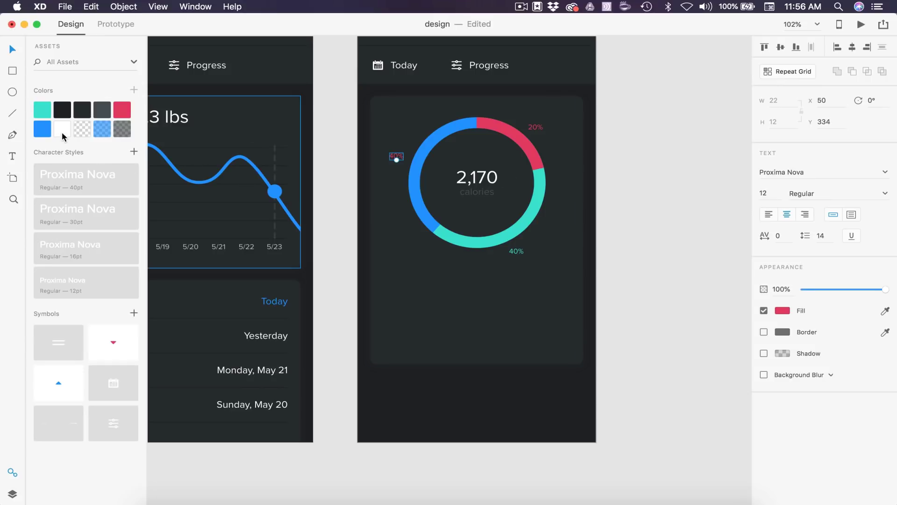
{"action": "left_click", "coordinate": [47, 134]}
{"action": "left_click", "coordinate": [705, 176]}
Copy the 222.3 lbs / Today row with its divider line from the Weight artboard and paste it into Nutrition - Macros
{"action": "scroll", "coordinate": [535, 207], "scroll_direction": "up", "scroll_amount": 5}
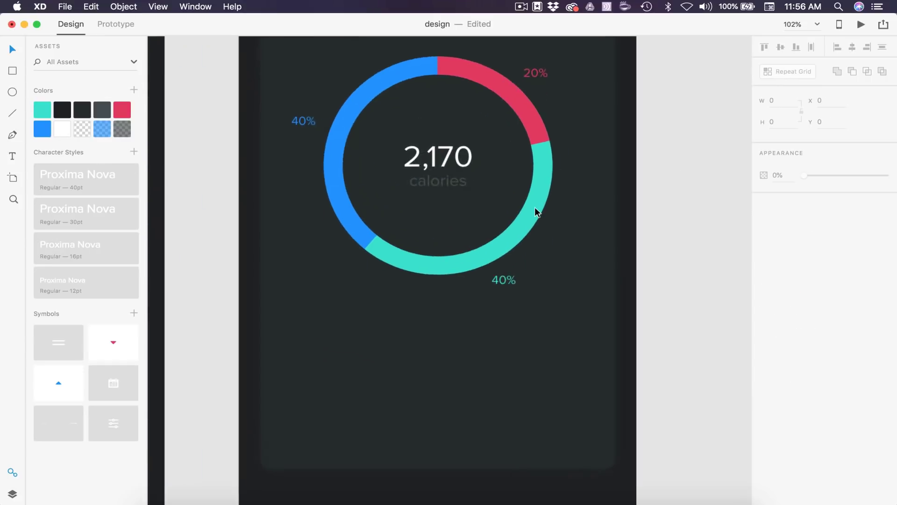
{"action": "scroll", "coordinate": [535, 207], "scroll_direction": "down", "scroll_amount": 3}
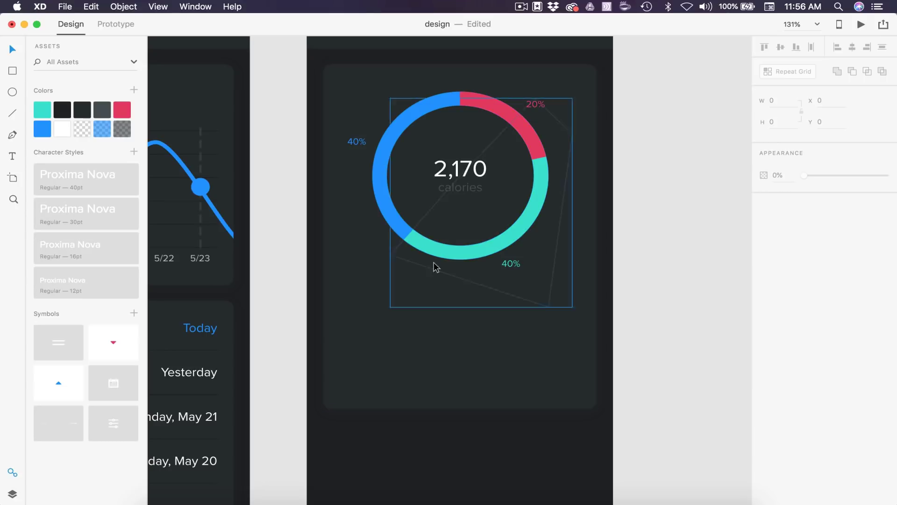
{"action": "scroll", "coordinate": [564, 197], "scroll_direction": "down", "scroll_amount": 3}
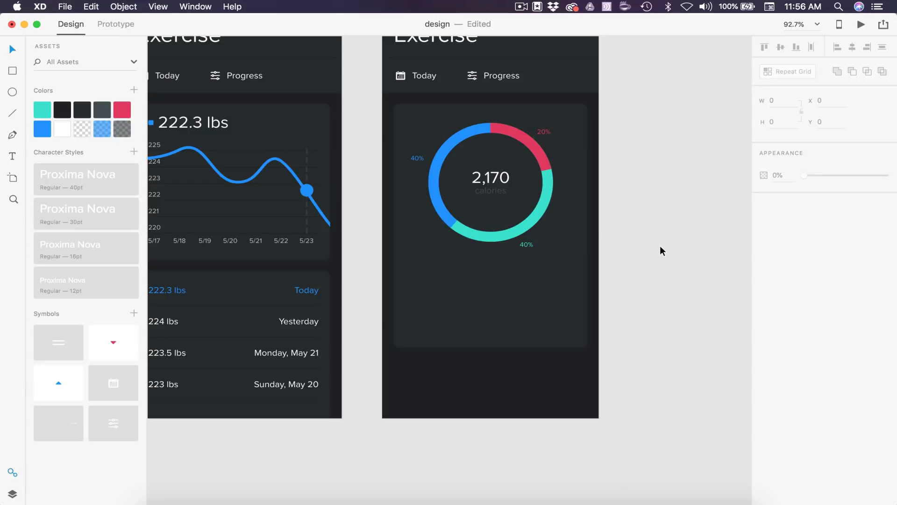
{"action": "scroll", "coordinate": [660, 245], "scroll_direction": "down", "scroll_amount": 3}
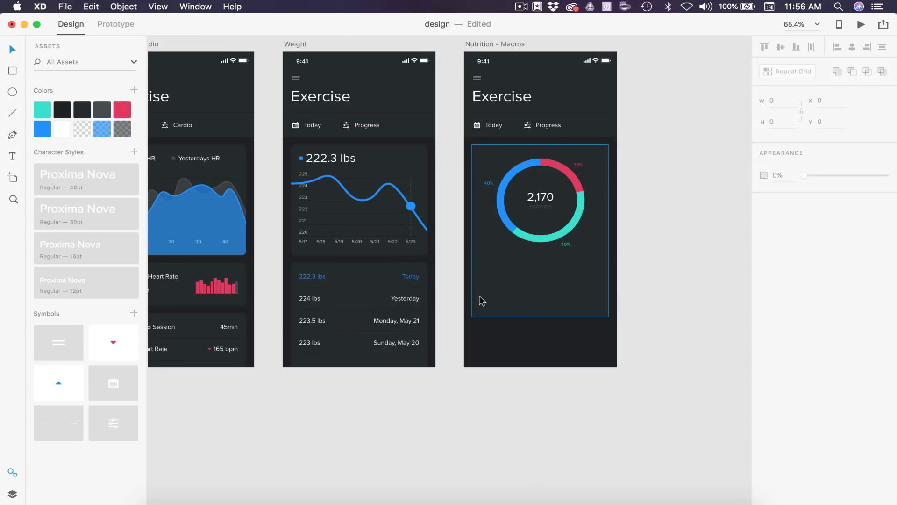
{"action": "scroll", "coordinate": [375, 320], "scroll_direction": "up", "scroll_amount": 4}
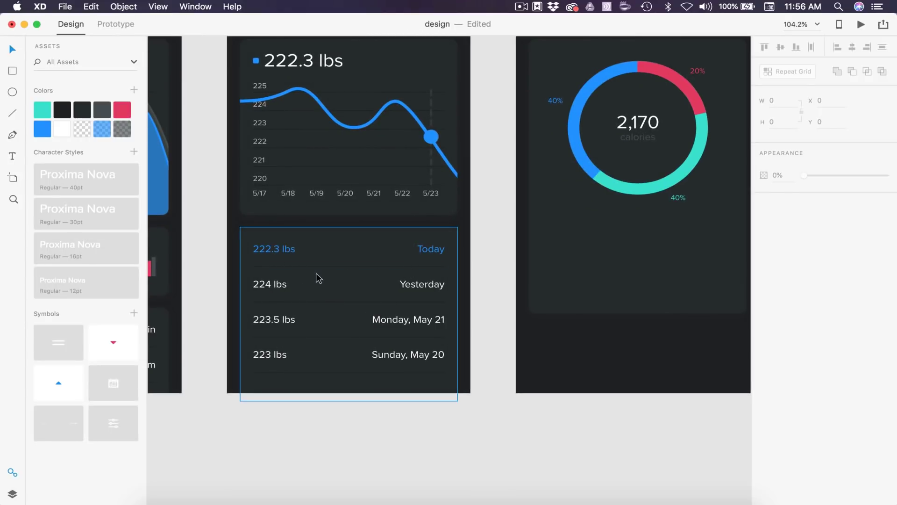
{"action": "double_click", "coordinate": [276, 250]}
{"action": "left_click", "coordinate": [429, 250], "text": "shift"}
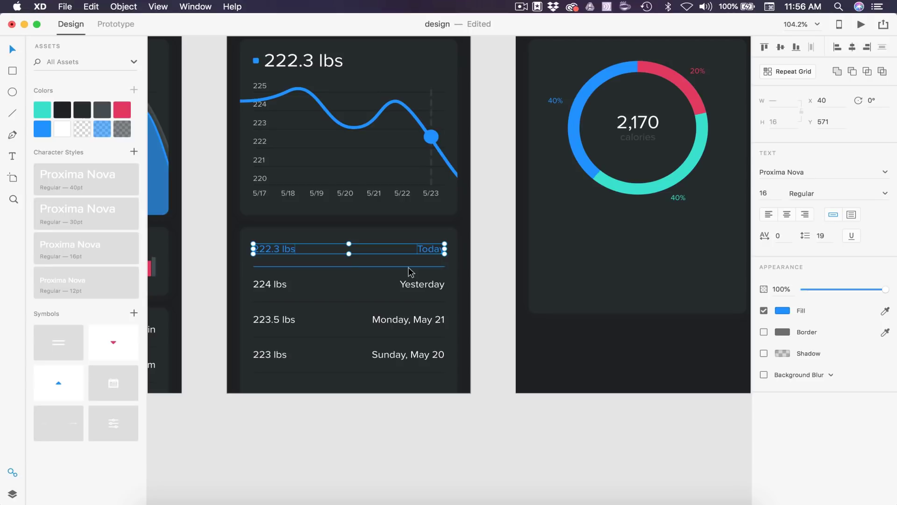
{"action": "left_click", "coordinate": [408, 267], "text": "shift"}
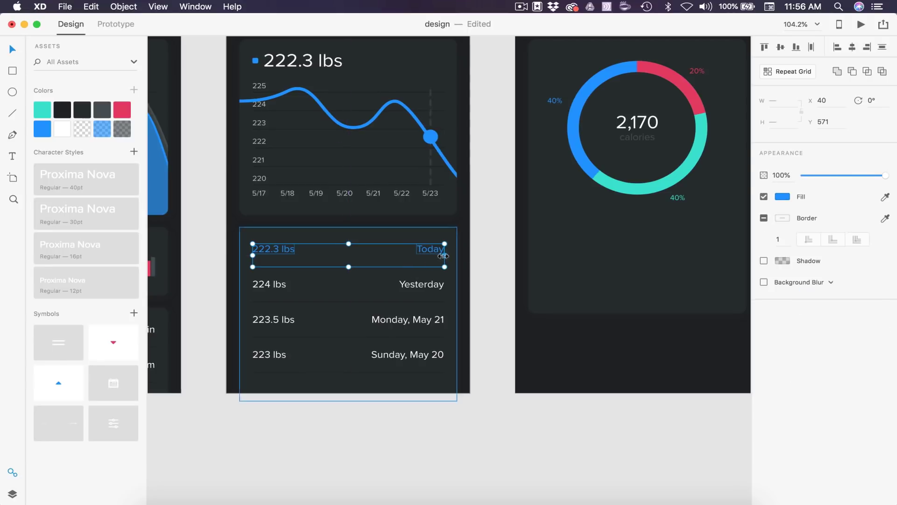
{"action": "scroll", "coordinate": [431, 255], "scroll_direction": "right", "scroll_amount": 10}
{"action": "scroll", "coordinate": [431, 254], "scroll_direction": "up", "scroll_amount": 3}
{"action": "scroll", "coordinate": [431, 256], "scroll_direction": "up", "scroll_amount": 4}
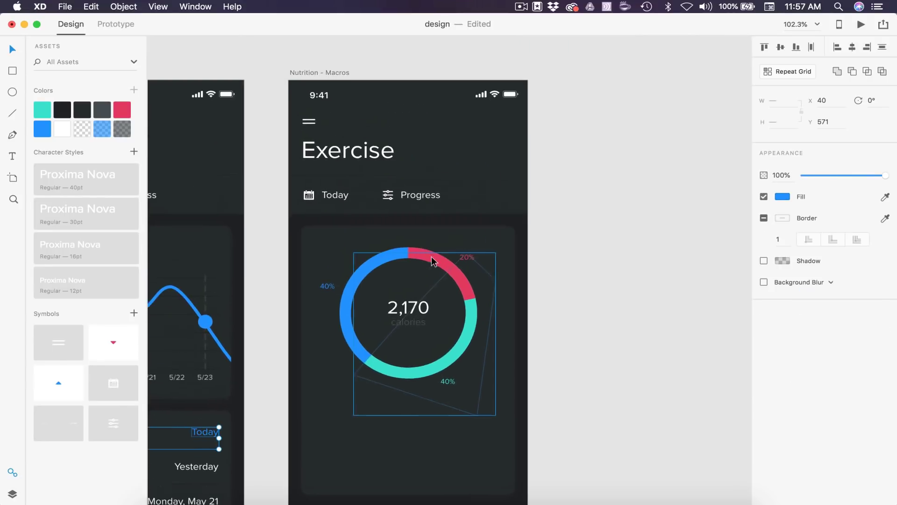
{"action": "left_click", "coordinate": [313, 78]}
{"action": "scroll", "coordinate": [420, 223], "scroll_direction": "down", "scroll_amount": 4}
{"action": "key", "text": "super+z"}
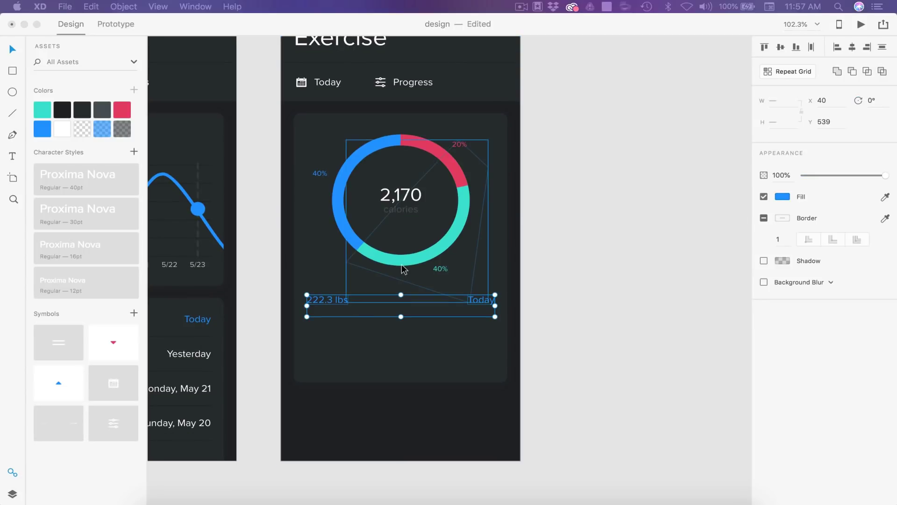
Position the pasted 222.3 lbs row just below the ring chart, keeping it horizontally centred in the card
{"action": "left_click_drag", "start_coordinate": [324, 296], "coordinate": [323, 273]}
{"action": "key", "text": "shift+Down"}
{"action": "key", "text": "shift+Down"}
{"action": "key", "text": "shift+Down"}
{"action": "key", "text": "shift+Down"}
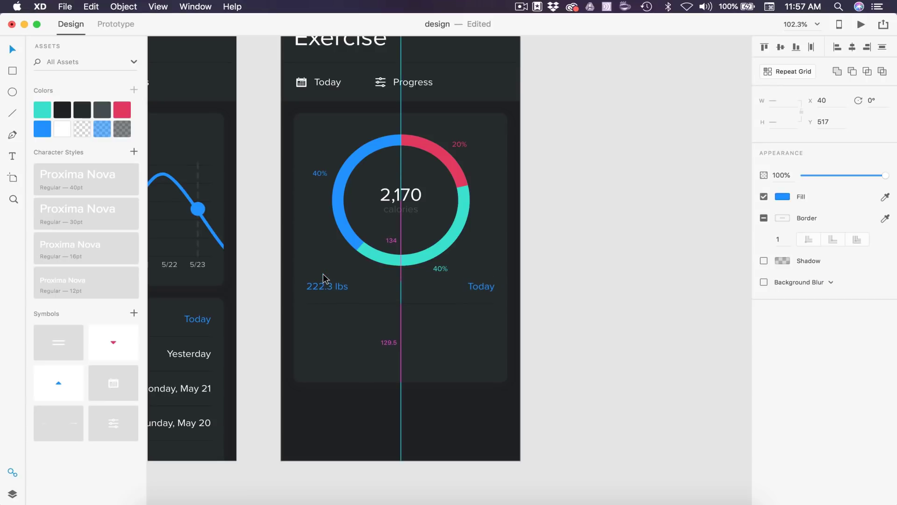
Draw a small square above the 222.3 lbs text and set its size to 14 by 14
{"action": "scroll", "coordinate": [325, 279], "scroll_direction": "up", "scroll_amount": 5}
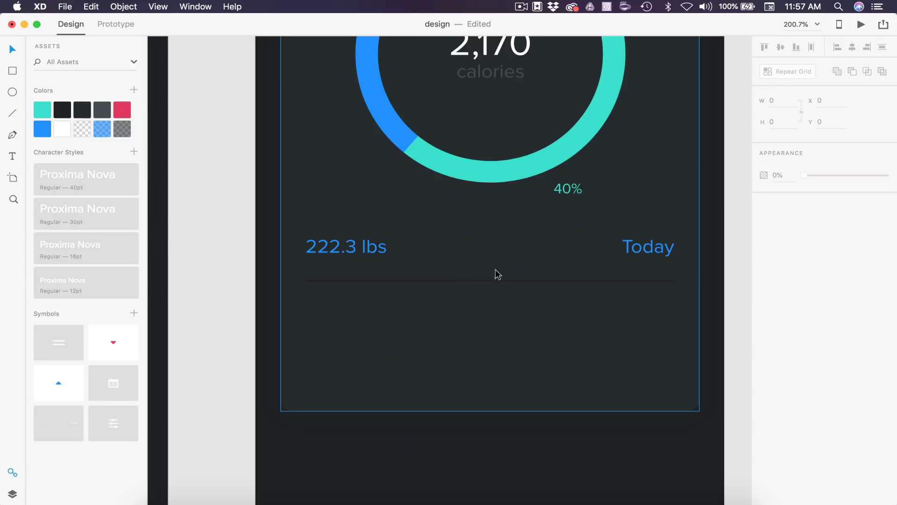
{"action": "left_click", "coordinate": [12, 71]}
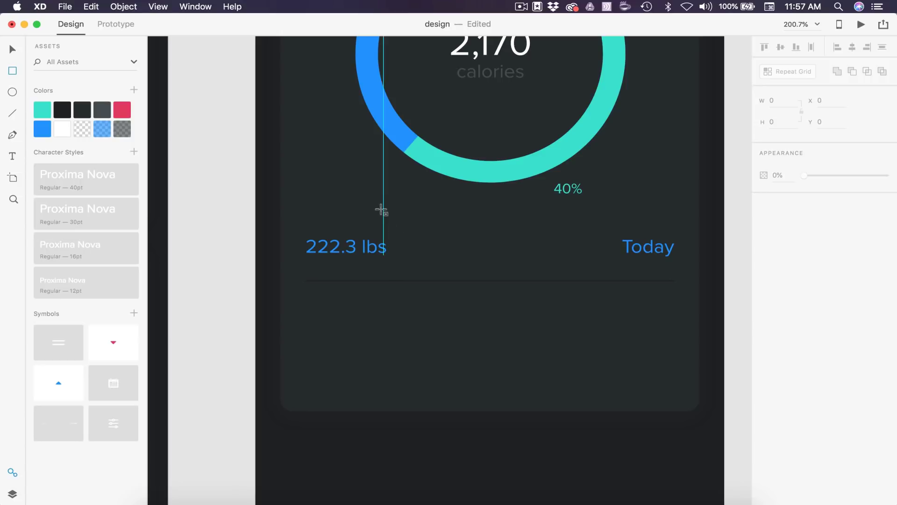
{"action": "left_click_drag", "start_coordinate": [382, 208], "coordinate": [404, 229]}
{"action": "key", "text": "v"}
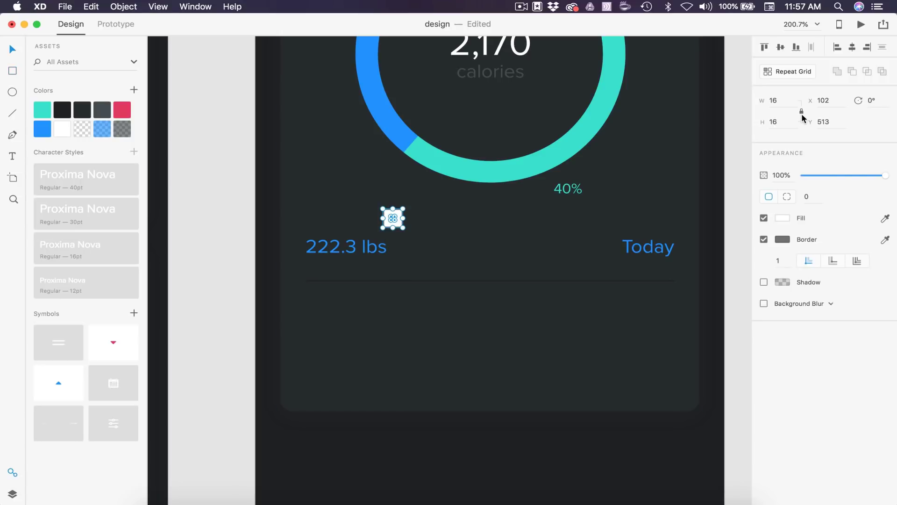
{"action": "left_click", "coordinate": [771, 100]}
{"action": "type", "text": "14"}
{"action": "key", "text": "Return"}
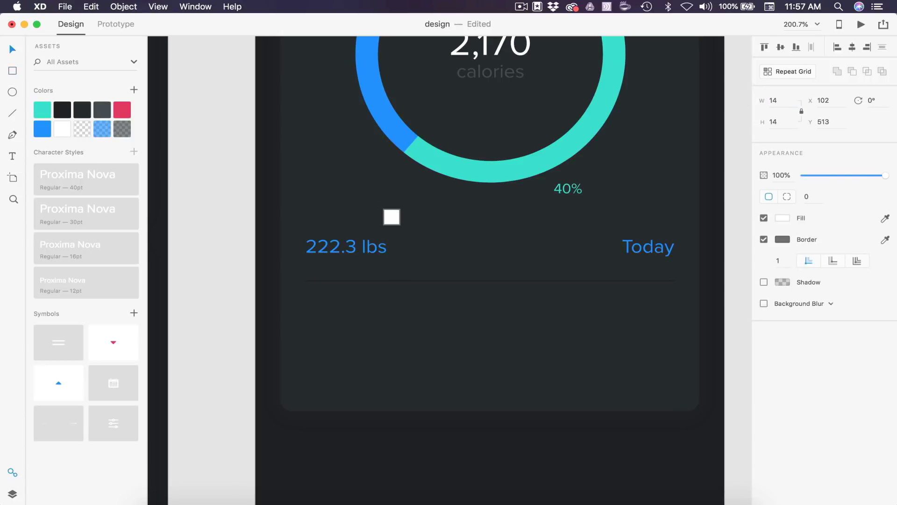
Round the square's corners to 2, fill it with the saved turquoise and remove its border
{"action": "left_click", "coordinate": [813, 197]}
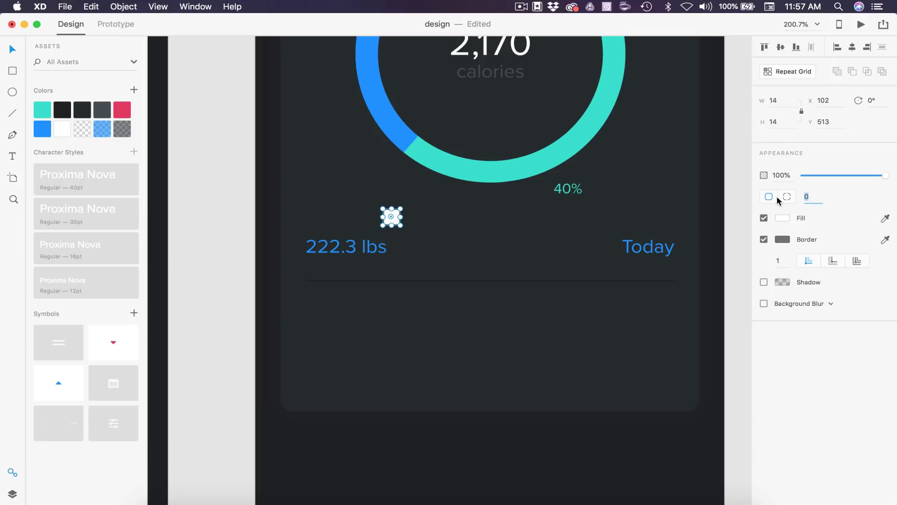
{"action": "type", "text": "2"}
{"action": "key", "text": "Return"}
{"action": "left_click", "coordinate": [47, 114]}
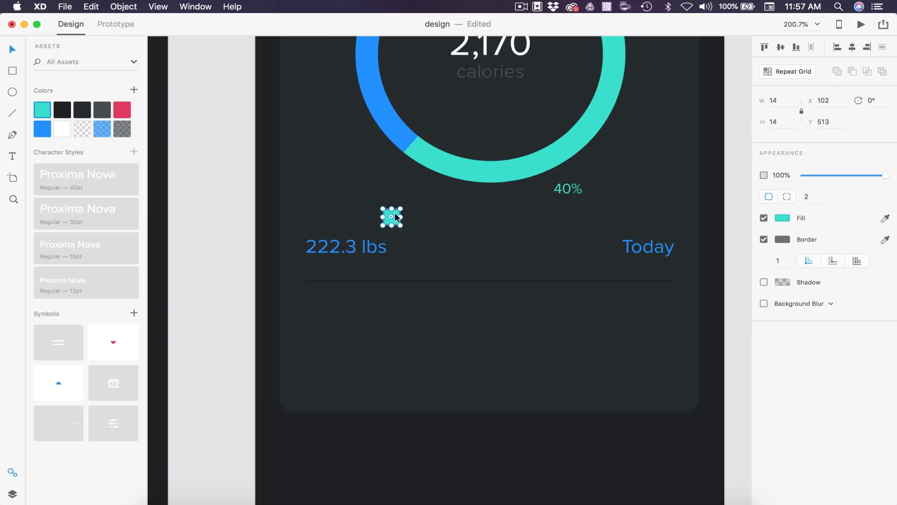
{"action": "scroll", "coordinate": [393, 234], "scroll_direction": "up", "scroll_amount": 5}
{"action": "left_click", "coordinate": [761, 239]}
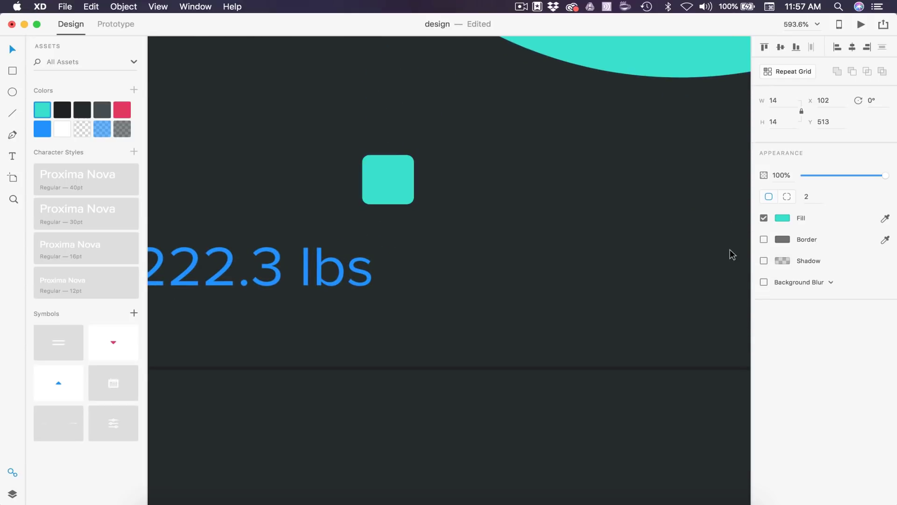
Move the turquoise square to the start of the 222.3 lbs row, at X 41, Y 538
{"action": "scroll", "coordinate": [634, 234], "scroll_direction": "left", "scroll_amount": 5}
{"action": "scroll", "coordinate": [635, 234], "scroll_direction": "down", "scroll_amount": 2}
{"action": "left_click_drag", "start_coordinate": [560, 133], "coordinate": [332, 220]}
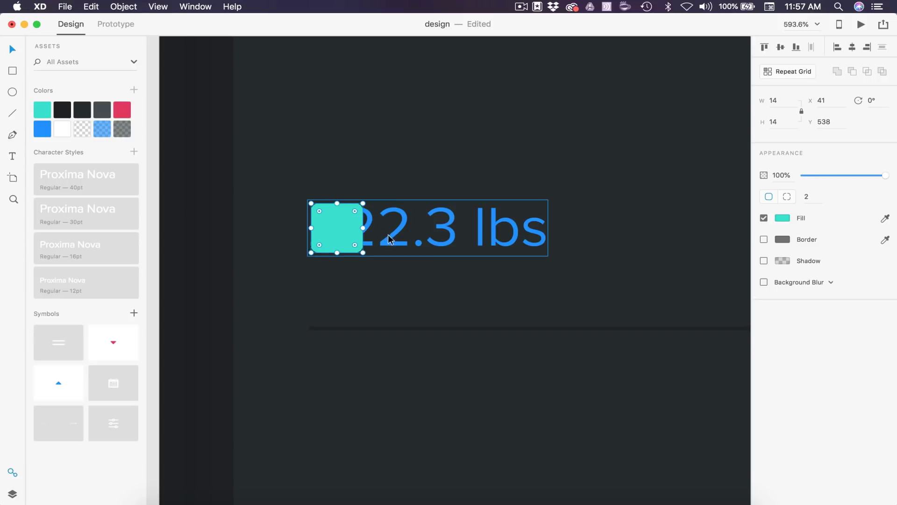
Place the 222.3 lbs text beside the turquoise square at X 63 and turn it into a white Protein label
{"action": "left_click_drag", "start_coordinate": [395, 236], "coordinate": [478, 233]}
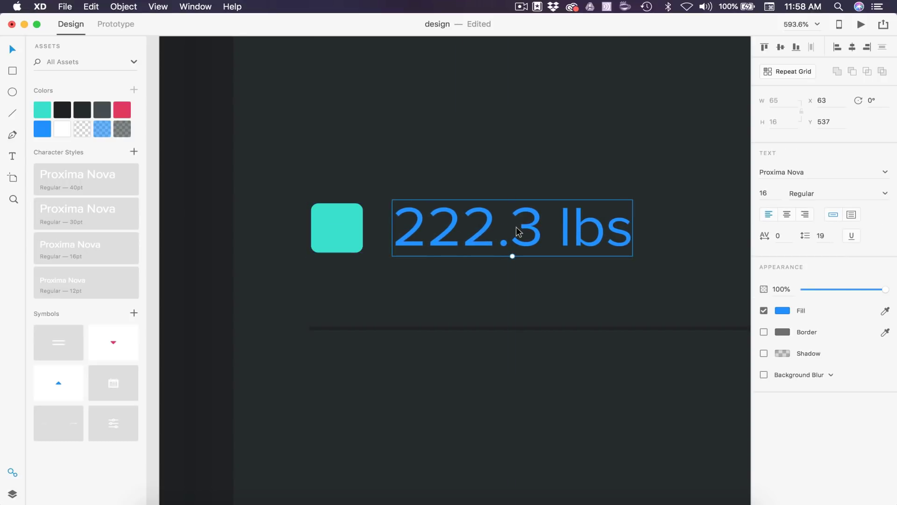
{"action": "left_click", "coordinate": [69, 124]}
{"action": "key", "text": "super+minus"}
{"action": "key", "text": "super+minus"}
{"action": "double_click", "coordinate": [305, 257]}
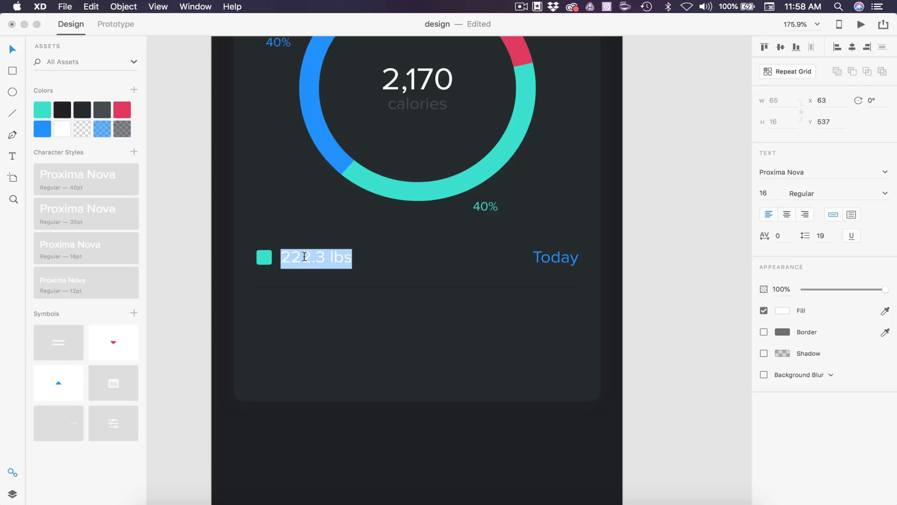
{"action": "type", "text": "Pro"}
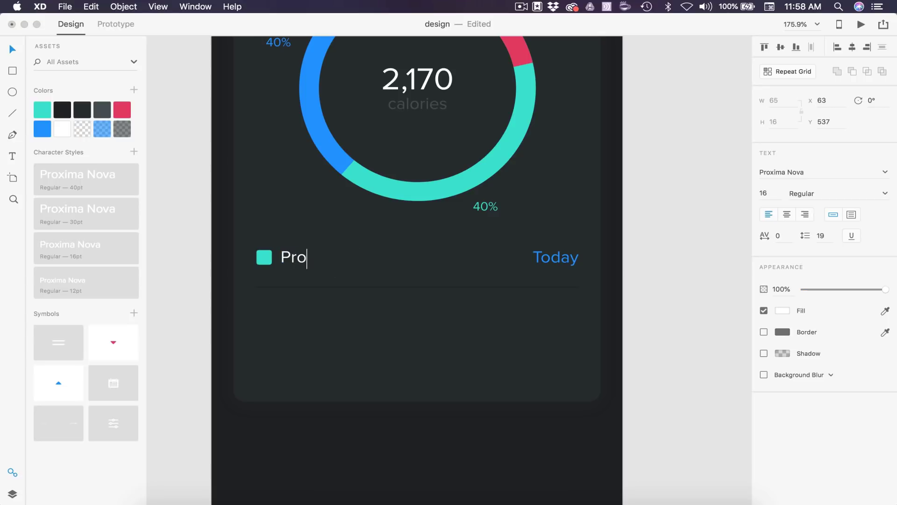
{"action": "type", "text": "tein"}
{"action": "key", "text": "Escape"}
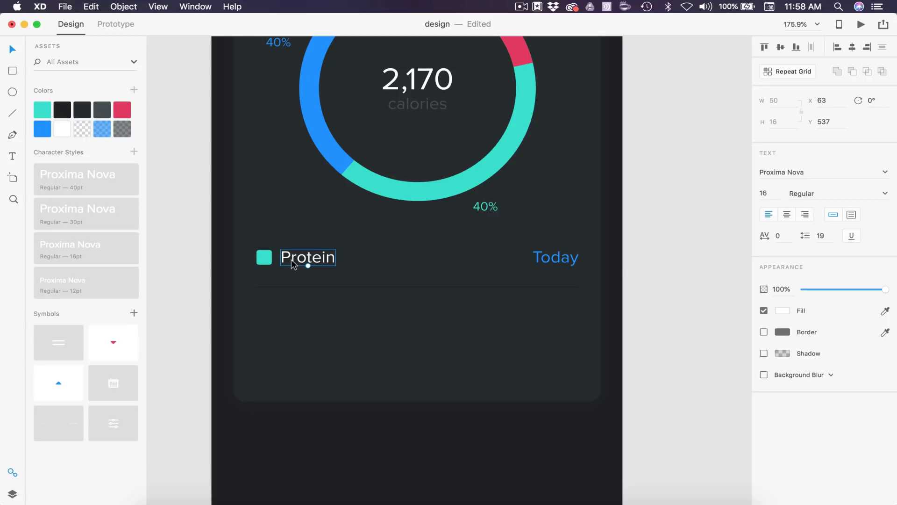
Copy the Protein label just after itself at X 121 and turn the copy into a (195g) value in the saved dark grey
{"action": "left_click_drag", "start_coordinate": [304, 261], "coordinate": [360, 262]}
{"action": "scroll", "coordinate": [394, 259], "scroll_direction": "up", "scroll_amount": 5}
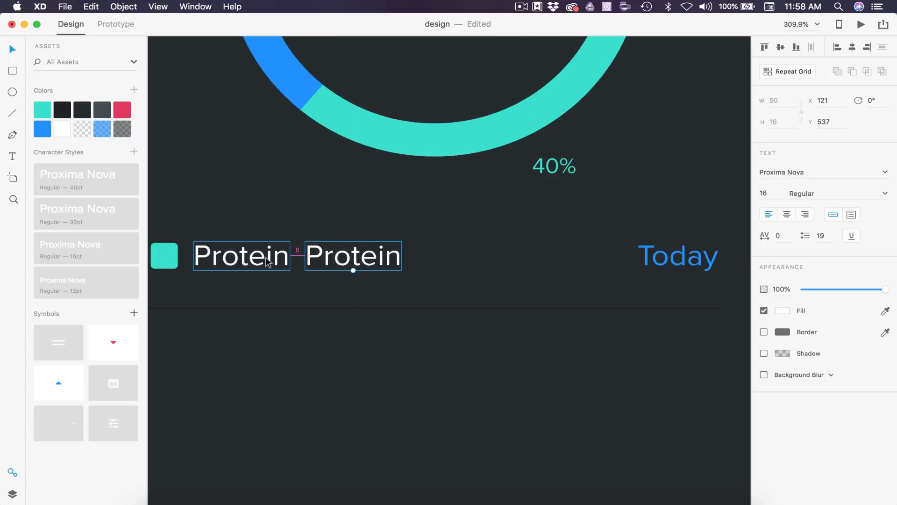
{"action": "scroll", "coordinate": [286, 254], "scroll_direction": "left", "scroll_amount": 5}
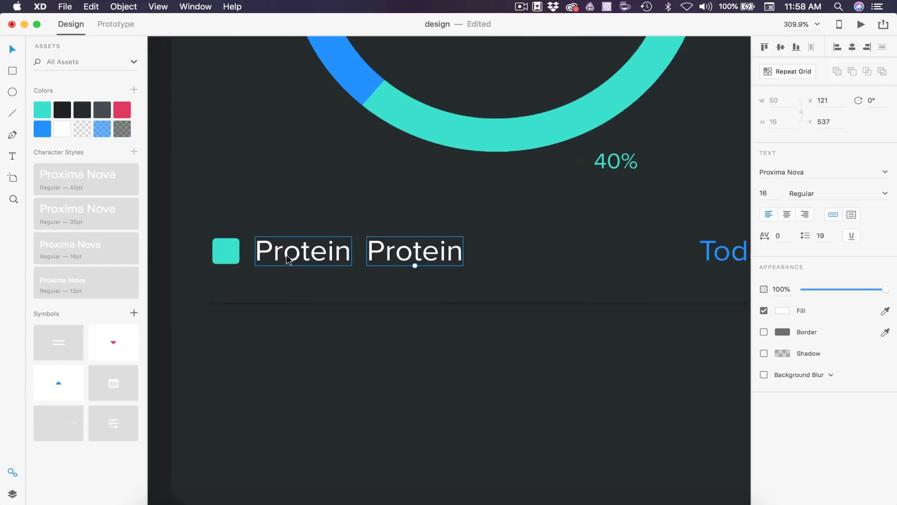
{"action": "double_click", "coordinate": [422, 252]}
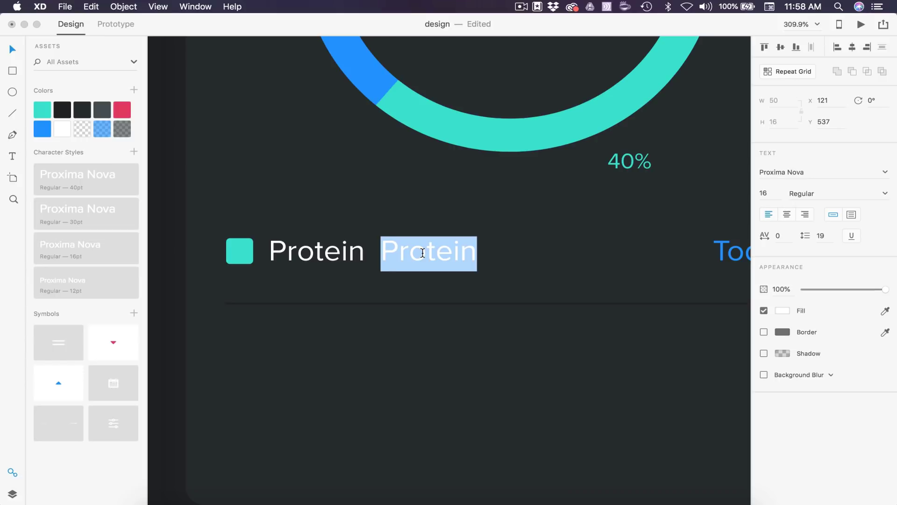
{"action": "type", "text": "()"}
{"action": "key", "text": "Left"}
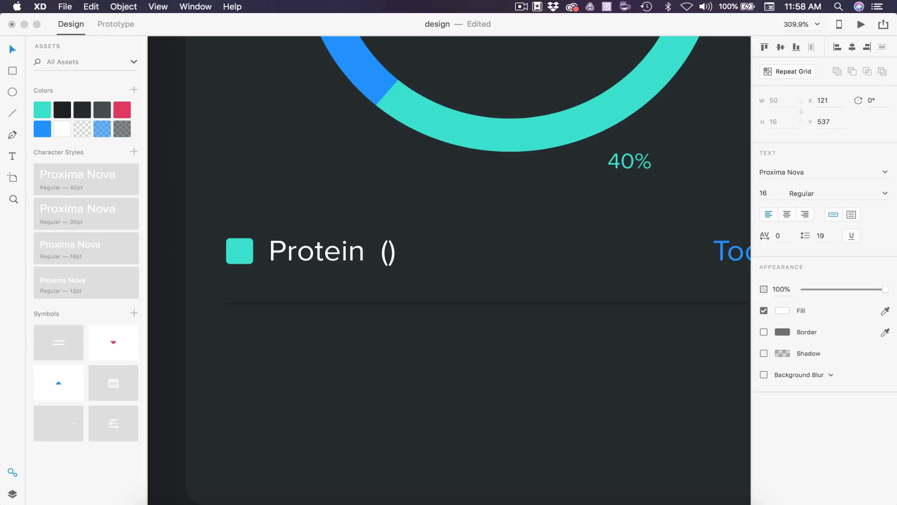
{"action": "type", "text": "195g"}
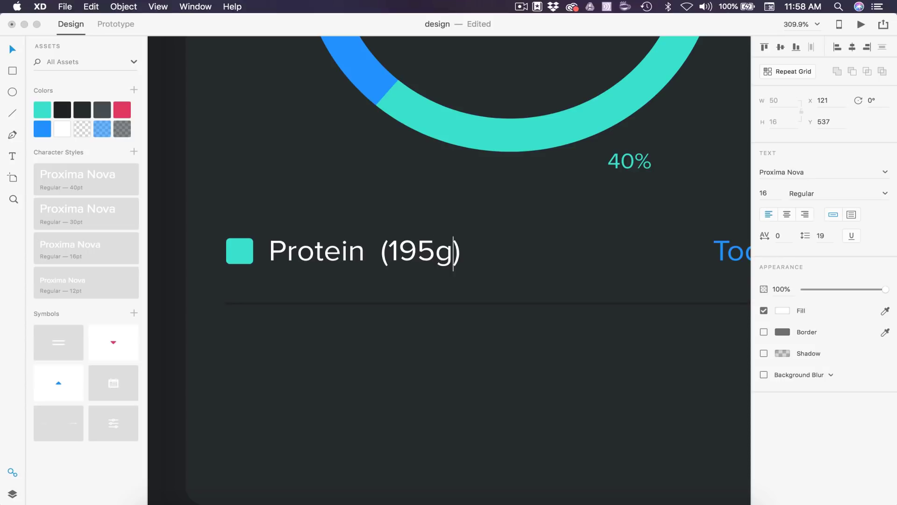
{"action": "key", "text": "Escape"}
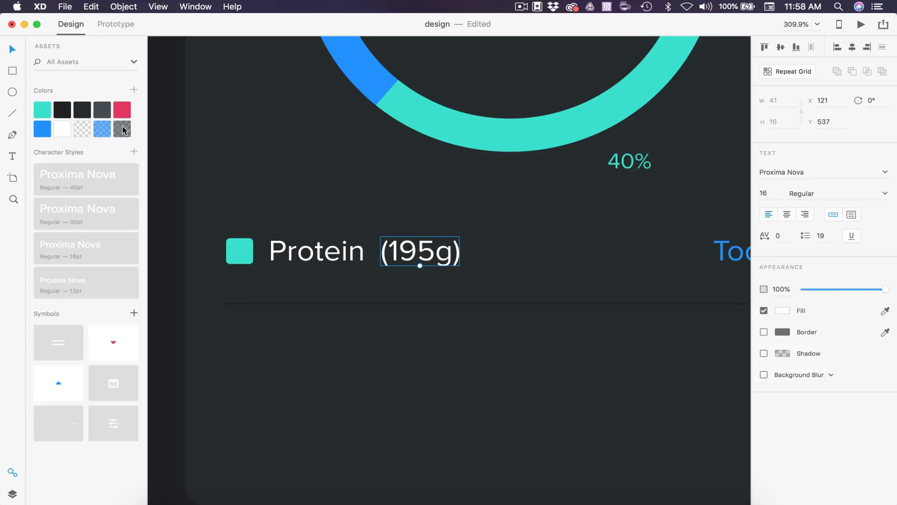
{"action": "left_click", "coordinate": [96, 113]}
{"action": "left_click", "coordinate": [352, 290]}
Delete the blue Today text from the end of the Protein row
{"action": "scroll", "coordinate": [467, 304], "scroll_direction": "down", "scroll_amount": 5}
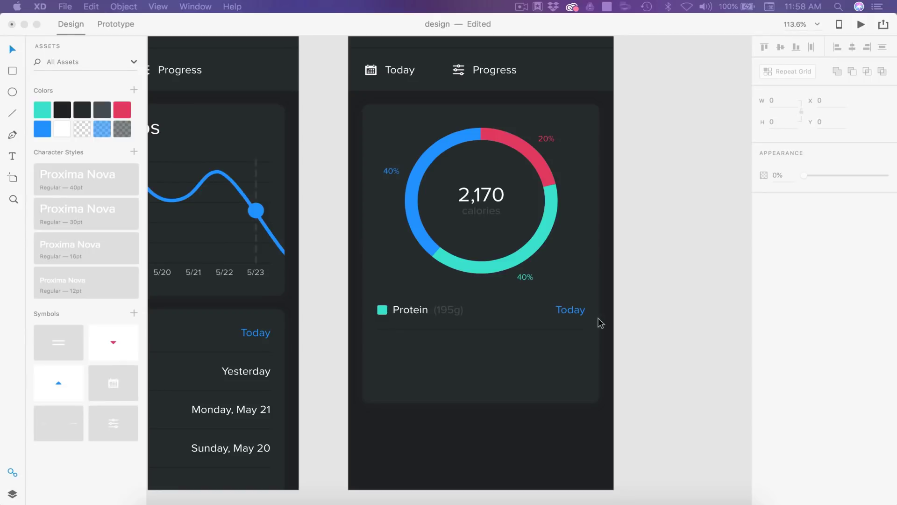
{"action": "double_click", "coordinate": [570, 312]}
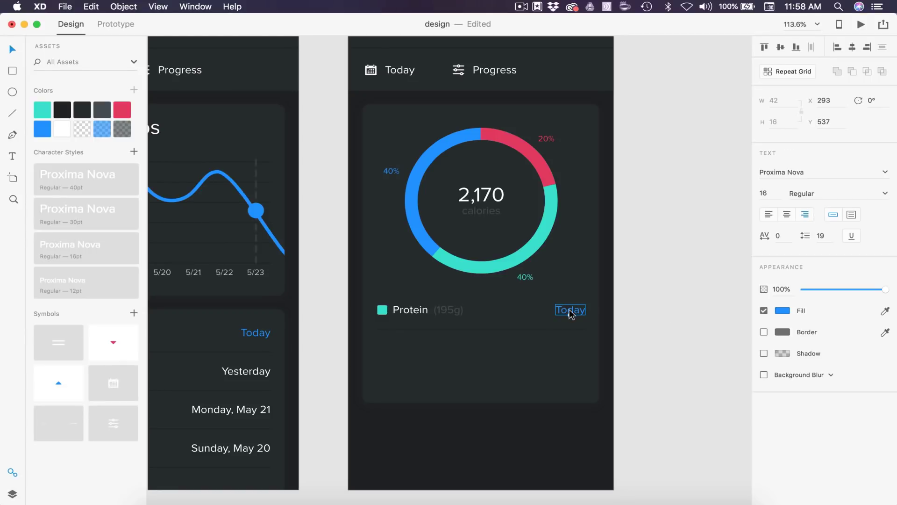
{"action": "key", "text": "Delete"}
Duplicate the Protein row with its divider twice below the original, placing the labels at Y 594 and Y 651
{"action": "scroll", "coordinate": [657, 317], "scroll_direction": "right", "scroll_amount": 2}
{"action": "scroll", "coordinate": [657, 317], "scroll_direction": "up", "scroll_amount": 1}
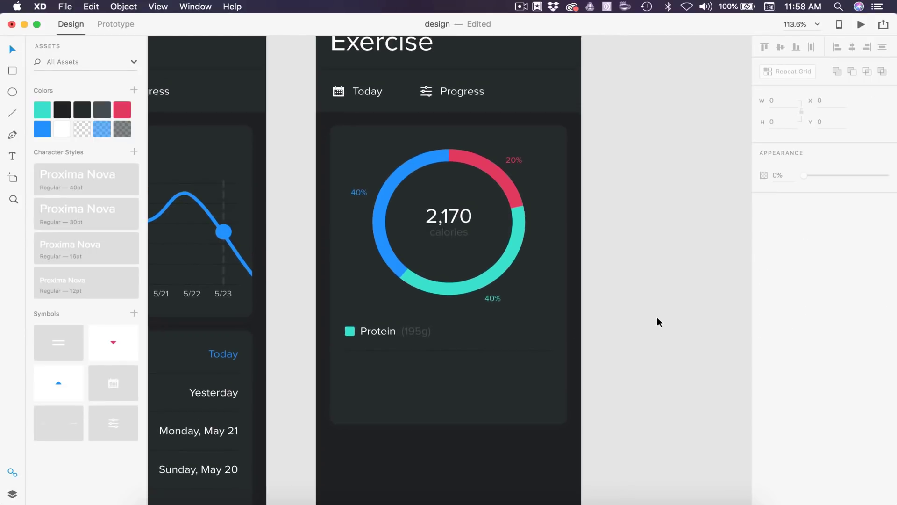
{"action": "scroll", "coordinate": [658, 318], "scroll_direction": "down", "scroll_amount": 1}
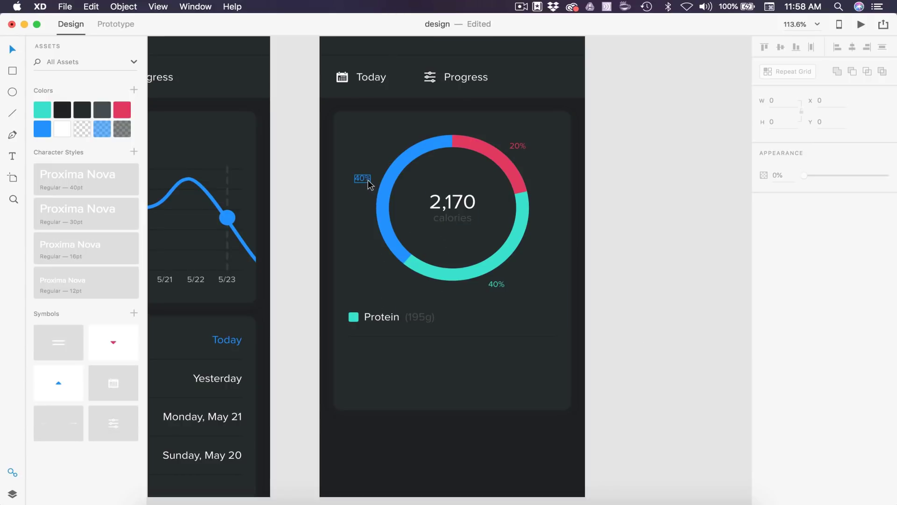
{"action": "left_click", "coordinate": [379, 335]}
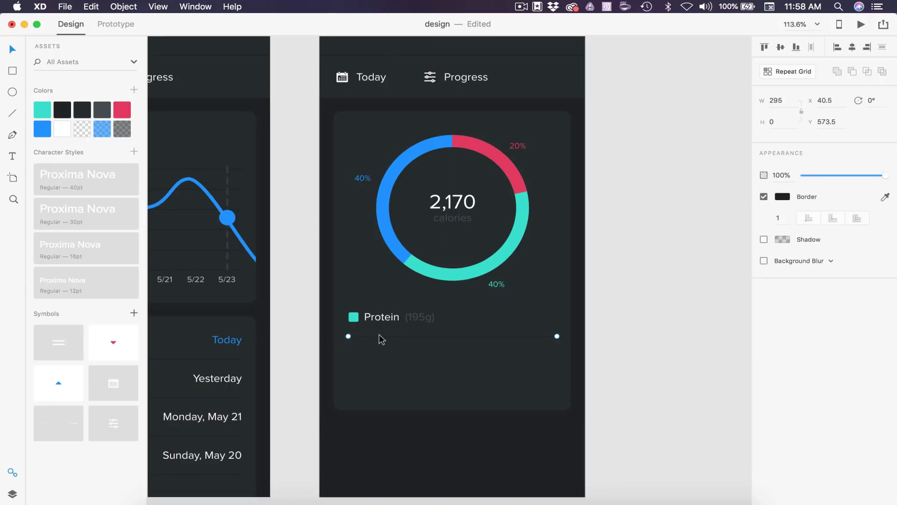
{"action": "left_click", "coordinate": [382, 317], "text": "shift"}
{"action": "left_click_drag", "start_coordinate": [382, 317], "coordinate": [396, 395]}
Extend the ring chart card to a height of about 454 to enclose all three rows, and delete the divider under the last row
{"action": "left_click", "coordinate": [565, 328]}
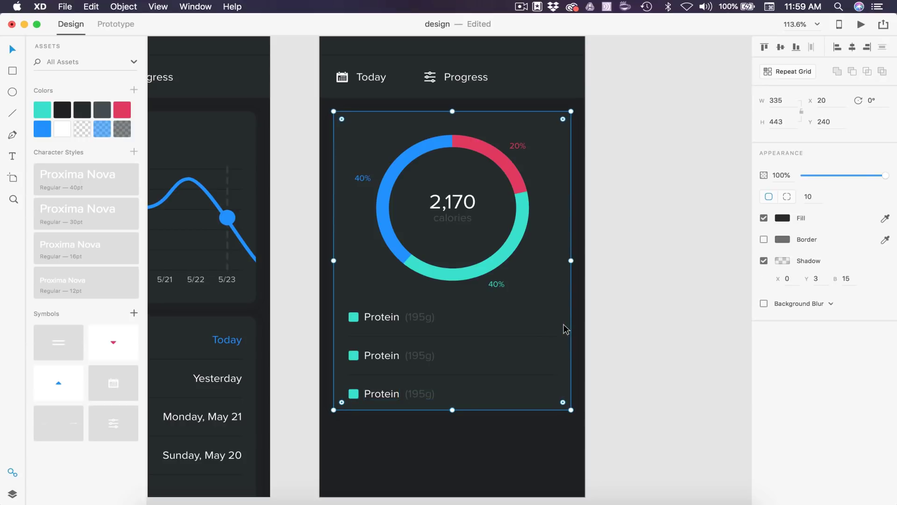
{"action": "left_click_drag", "start_coordinate": [451, 410], "coordinate": [452, 426]}
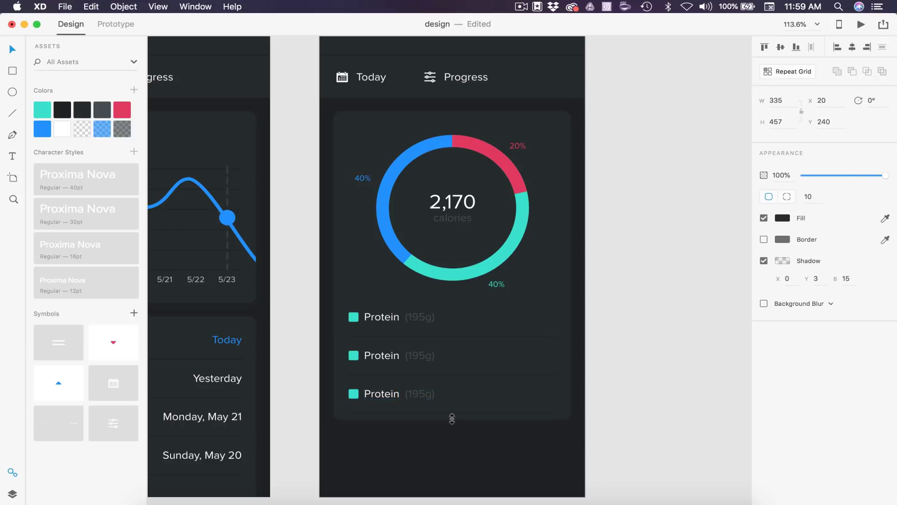
{"action": "left_click", "coordinate": [466, 414]}
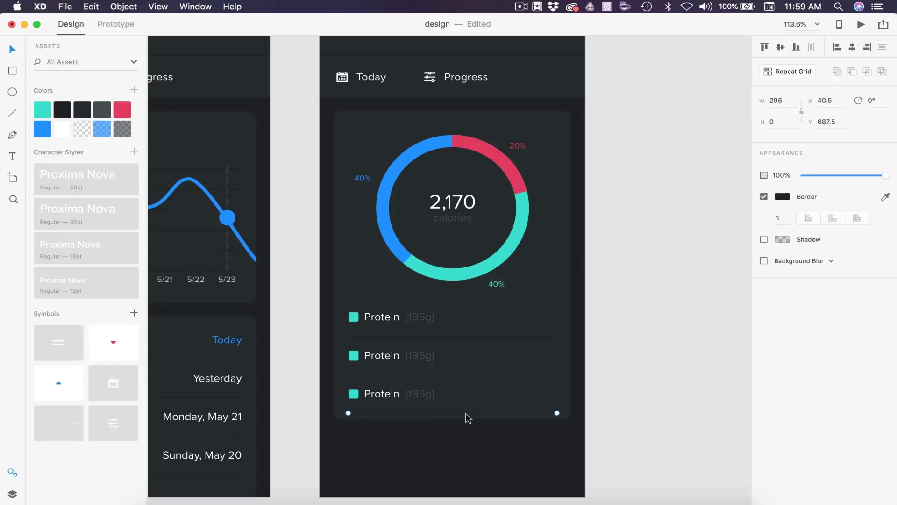
{"action": "key", "text": "Escape"}
{"action": "key", "text": "Escape"}
{"action": "scroll", "coordinate": [443, 445], "scroll_direction": "up", "scroll_amount": 5}
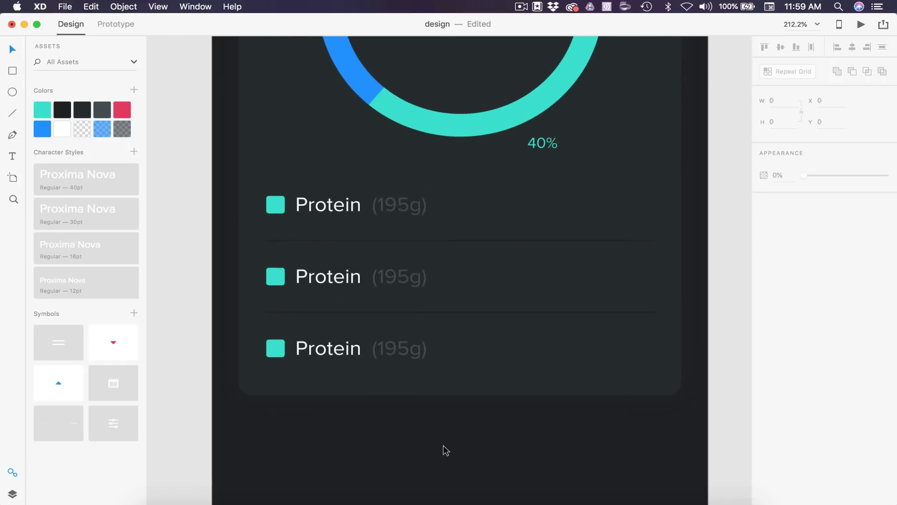
{"action": "left_click", "coordinate": [550, 383]}
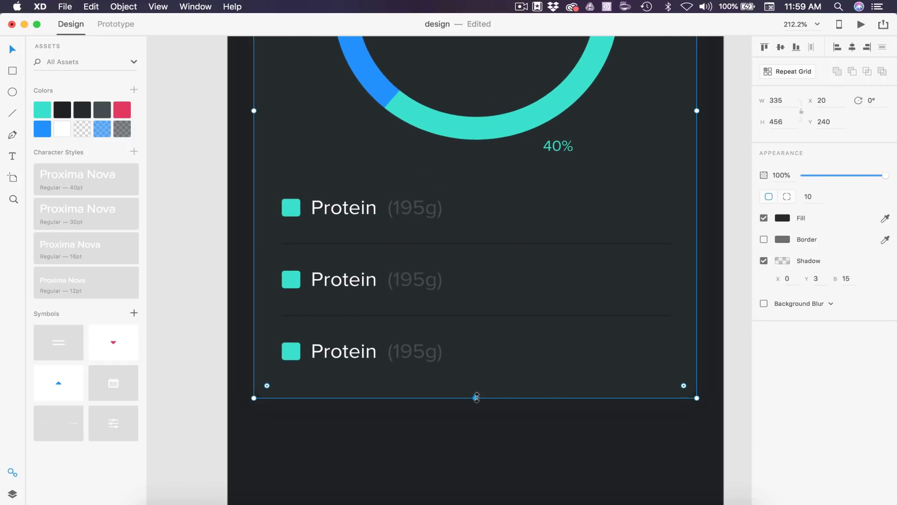
Fill the second row's square with the saved blue
{"action": "left_click", "coordinate": [313, 285]}
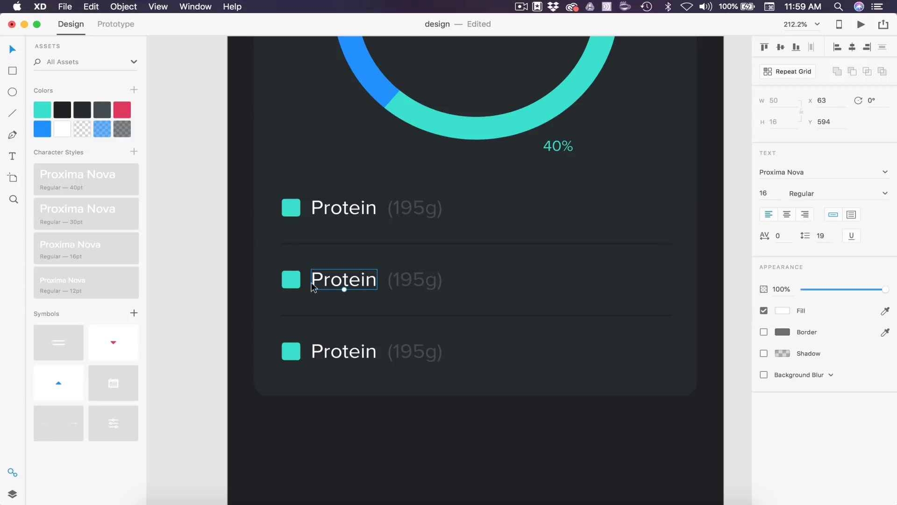
{"action": "left_click", "coordinate": [299, 286]}
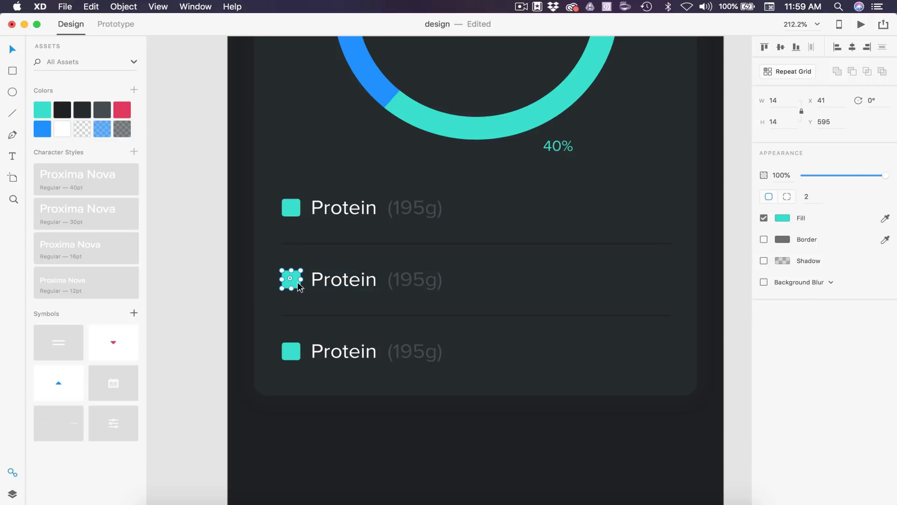
{"action": "left_click", "coordinate": [45, 133]}
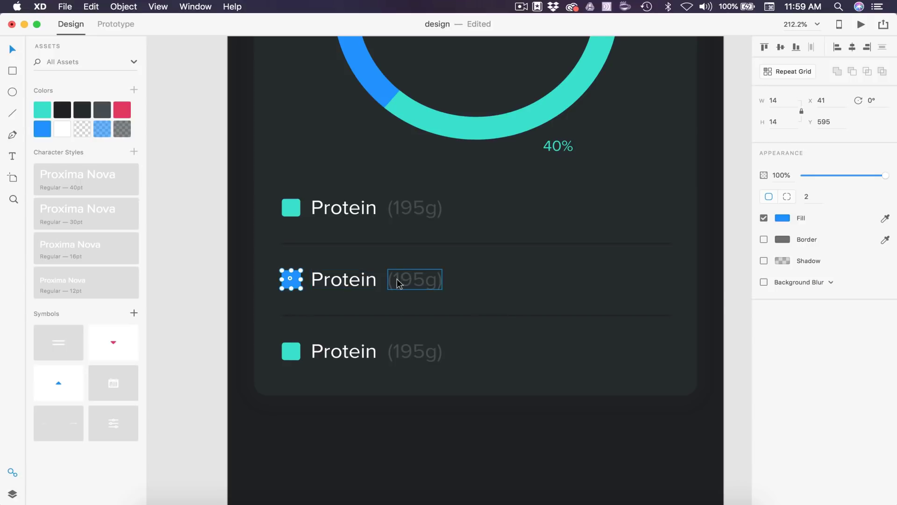
Change the second row's label to Carbohydrates and move its (195g) value just after the label, at X 175
{"action": "left_click_drag", "start_coordinate": [398, 283], "coordinate": [505, 284]}
{"action": "left_click", "coordinate": [345, 282]}
{"action": "double_click", "coordinate": [354, 281]}
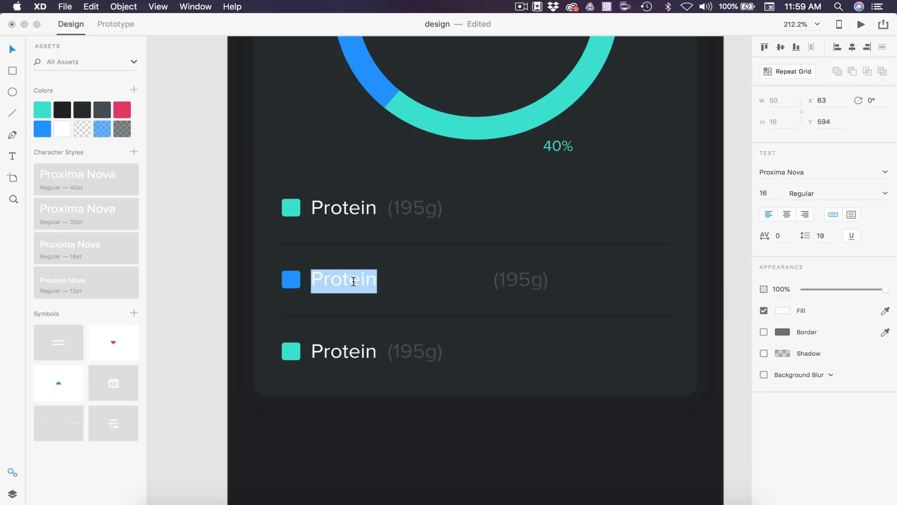
{"action": "type", "text": "Carbohyd"}
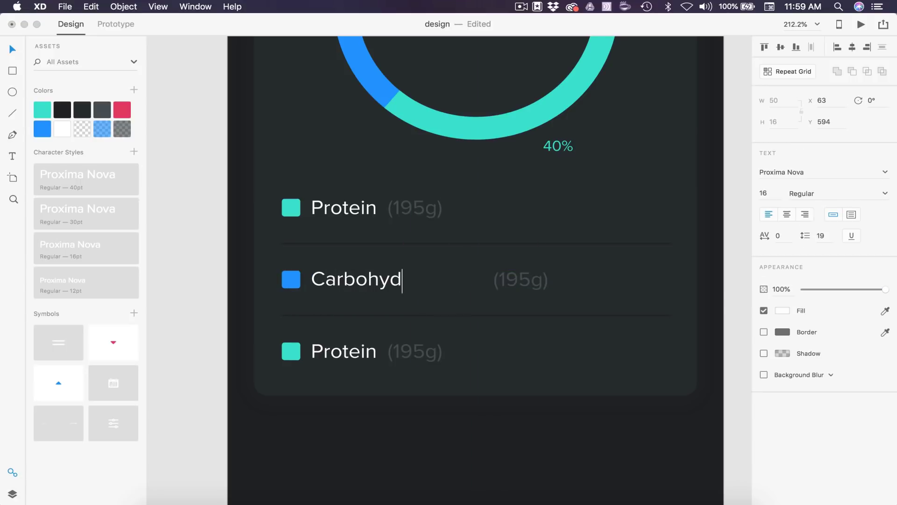
{"action": "type", "text": "rates"}
{"action": "left_click", "coordinate": [537, 315]}
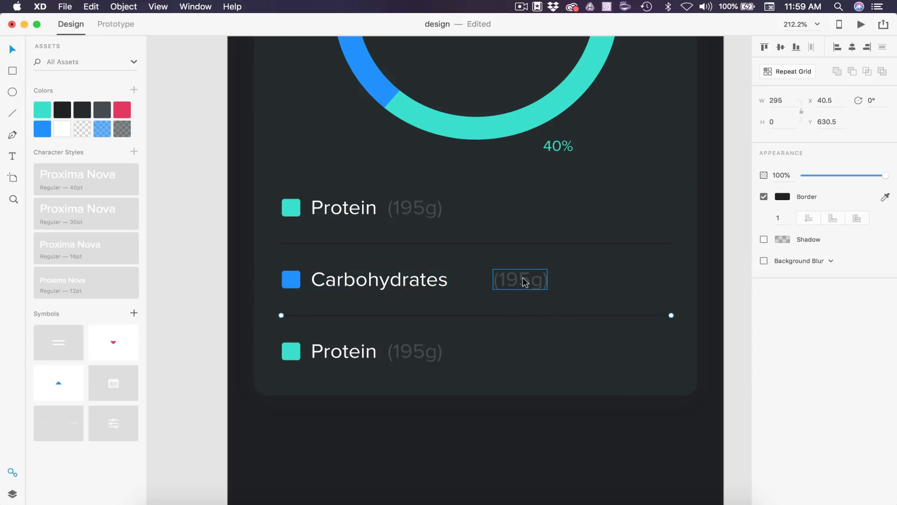
{"action": "left_click_drag", "start_coordinate": [524, 281], "coordinate": [490, 283]}
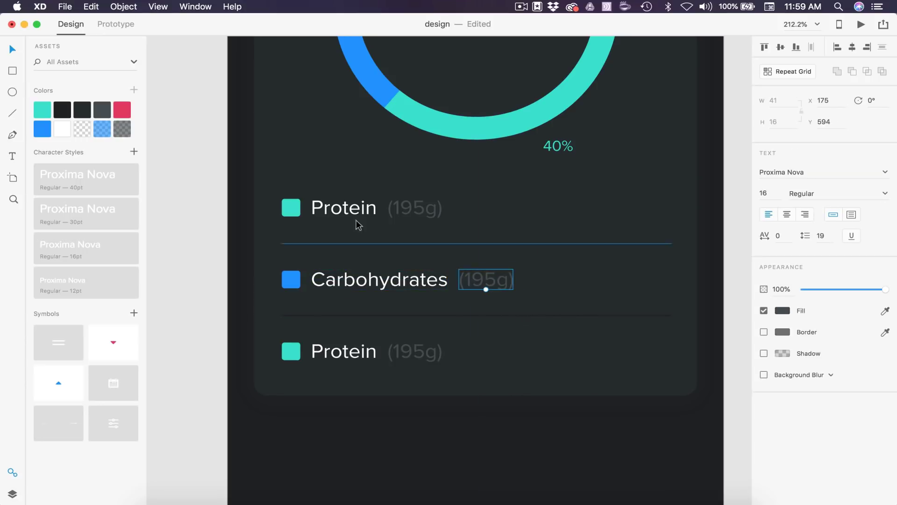
Change the third row's label to Fat and fill its square with the saved red
{"action": "scroll", "coordinate": [358, 225], "scroll_direction": "down", "scroll_amount": 5}
{"action": "scroll", "coordinate": [415, 296], "scroll_direction": "up", "scroll_amount": 5}
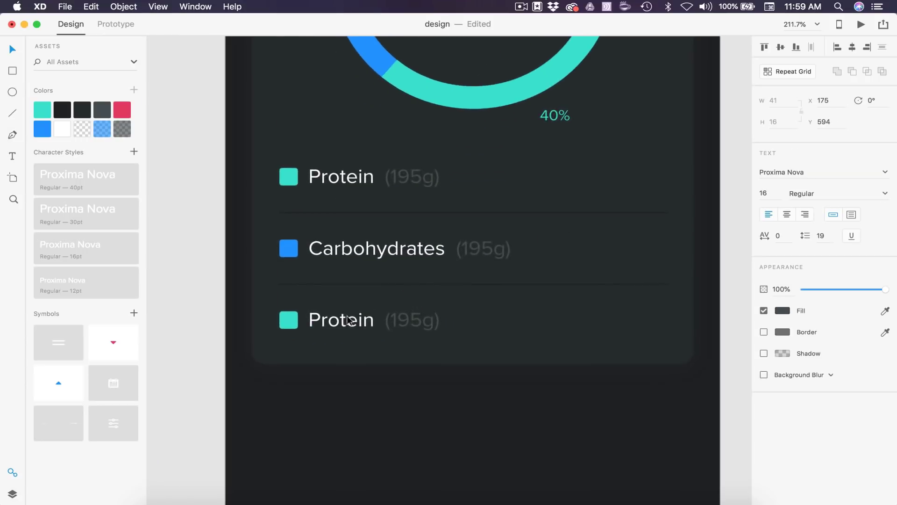
{"action": "double_click", "coordinate": [349, 321]}
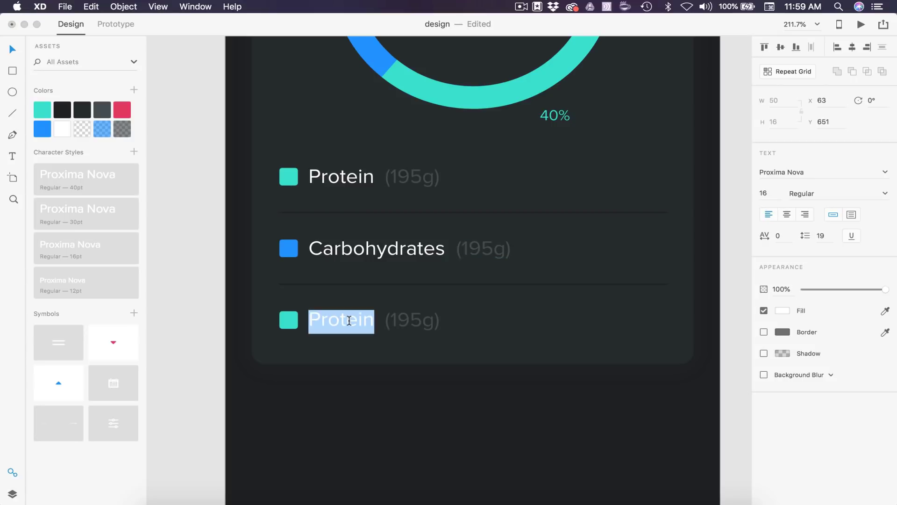
{"action": "type", "text": "Fat"}
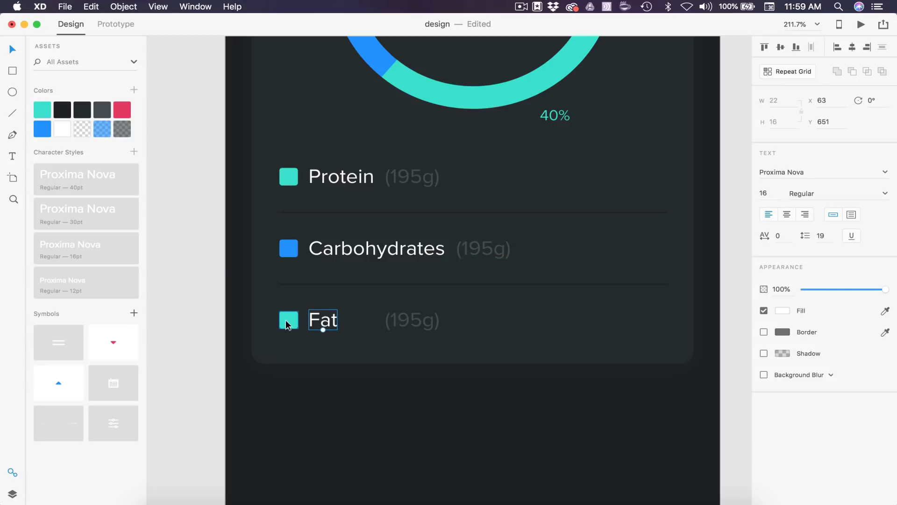
{"action": "left_click", "coordinate": [288, 319]}
{"action": "left_click", "coordinate": [122, 110]}
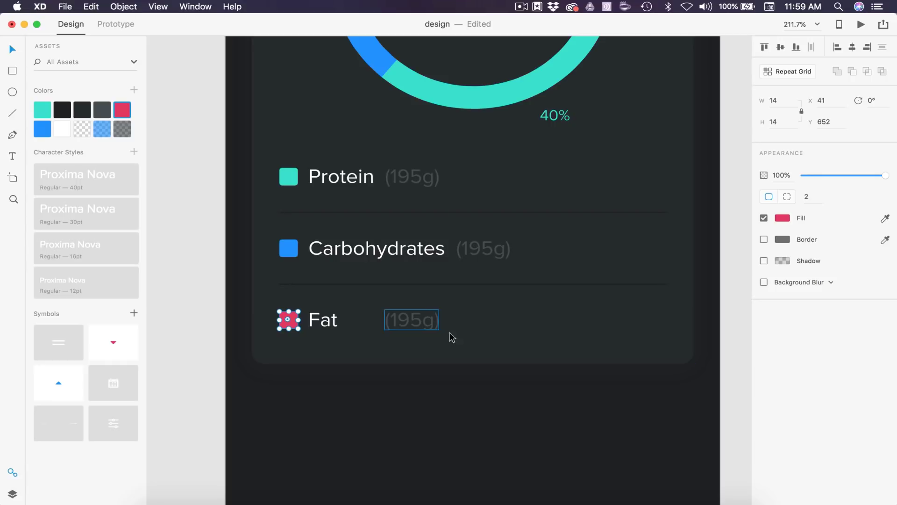
Move the Fat row's gram value just after its label at X 93 and change it to (53g)
{"action": "left_click", "coordinate": [432, 325]}
{"action": "left_click_drag", "start_coordinate": [432, 325], "coordinate": [395, 326]}
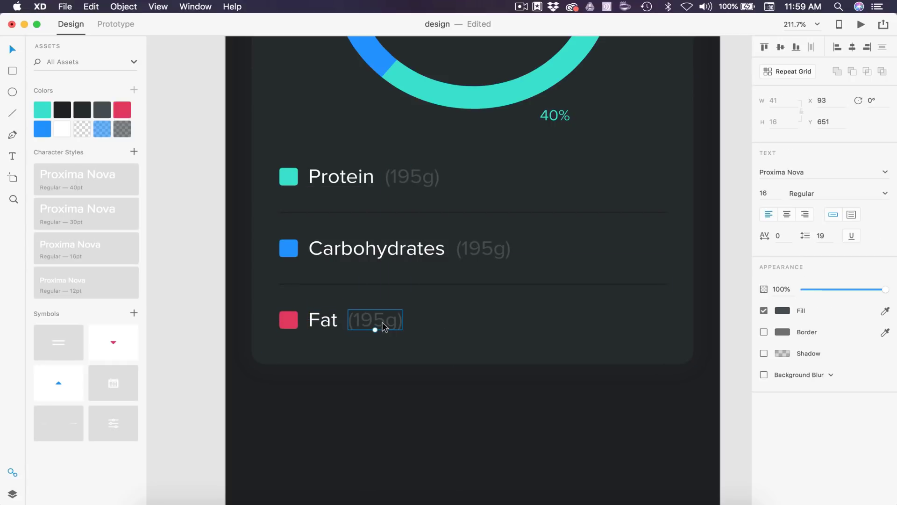
{"action": "double_click", "coordinate": [377, 327]}
{"action": "key", "text": "Right"}
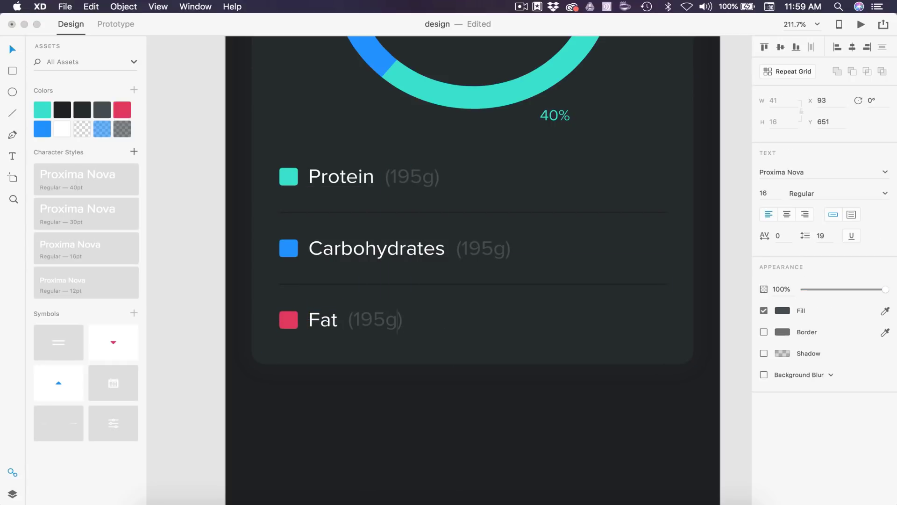
{"action": "key", "text": "BackSpace"}
{"action": "key", "text": "BackSpace"}
{"action": "key", "text": "BackSpace"}
{"action": "type", "text": "52"}
{"action": "key", "text": "Escape"}
Place a copy of the macros card beneath the original at X 20, Y 714 and shorten it to the artboard's bottom edge
{"action": "key", "text": "super+0"}
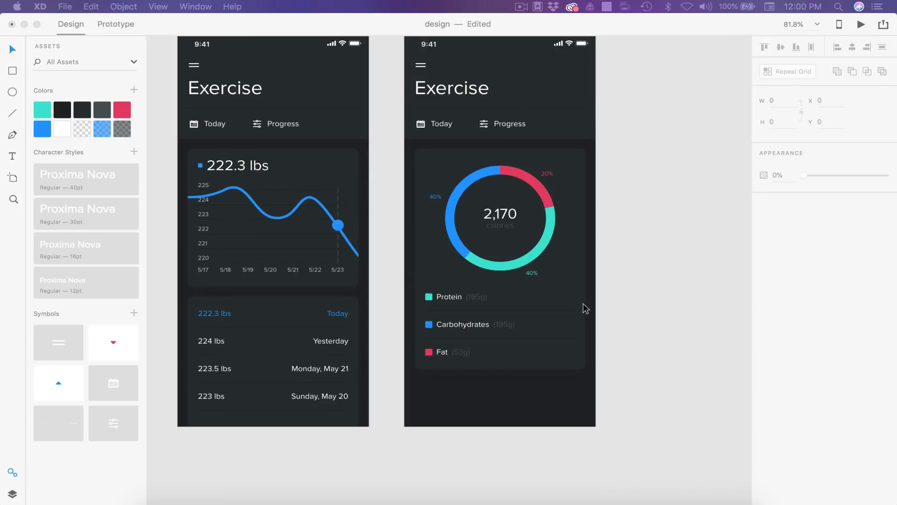
{"action": "left_click_drag", "start_coordinate": [571, 295], "coordinate": [525, 408]}
{"action": "key", "text": "shift+Down"}
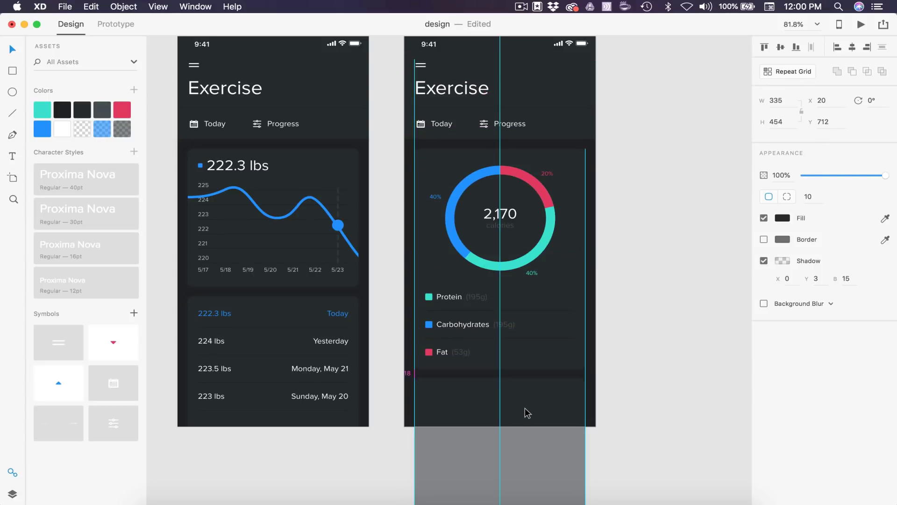
{"action": "scroll", "coordinate": [536, 363], "scroll_direction": "down", "scroll_amount": 5}
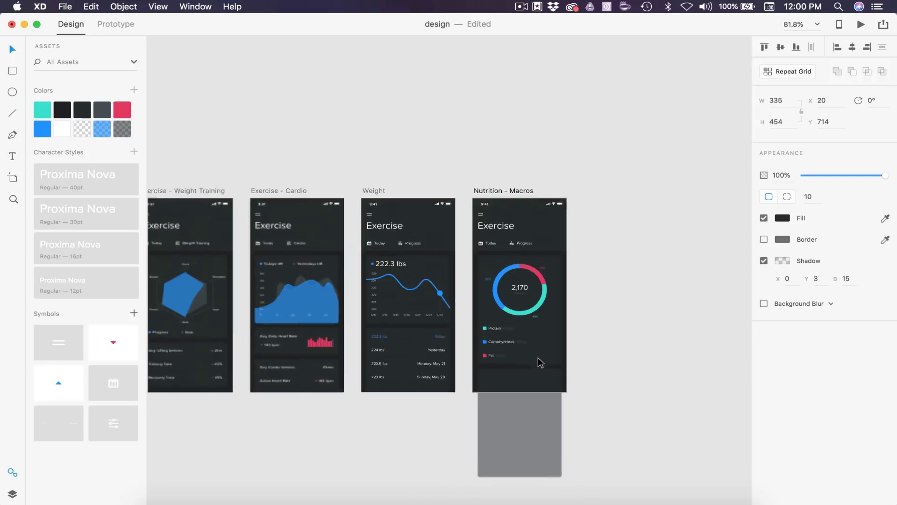
{"action": "left_click_drag", "start_coordinate": [516, 408], "coordinate": [515, 333]}
Add "Find the best foods to fit your macros and calories." inside the lower card as area text in the 16pt character style
{"action": "scroll", "coordinate": [515, 333], "scroll_direction": "up", "scroll_amount": 10}
{"action": "key", "text": "t"}
{"action": "left_click", "coordinate": [348, 280]}
{"action": "type", "text": "Find the best foods to fit your macros and calories."}
{"action": "key", "text": "Escape"}
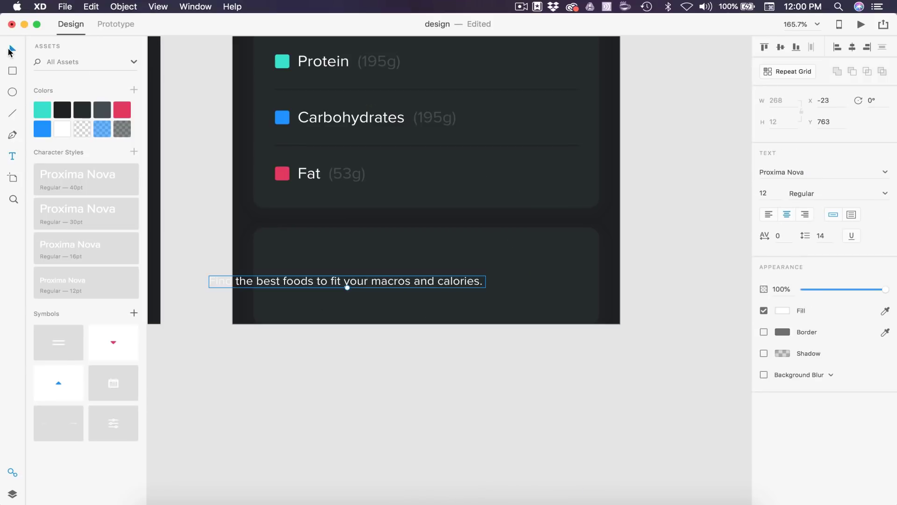
{"action": "left_click_drag", "start_coordinate": [344, 290], "coordinate": [394, 282]}
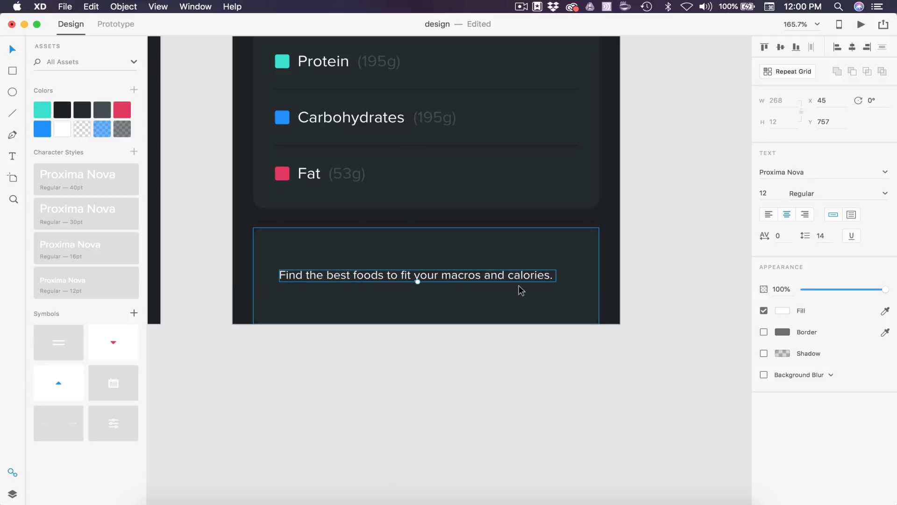
{"action": "left_click", "coordinate": [853, 217]}
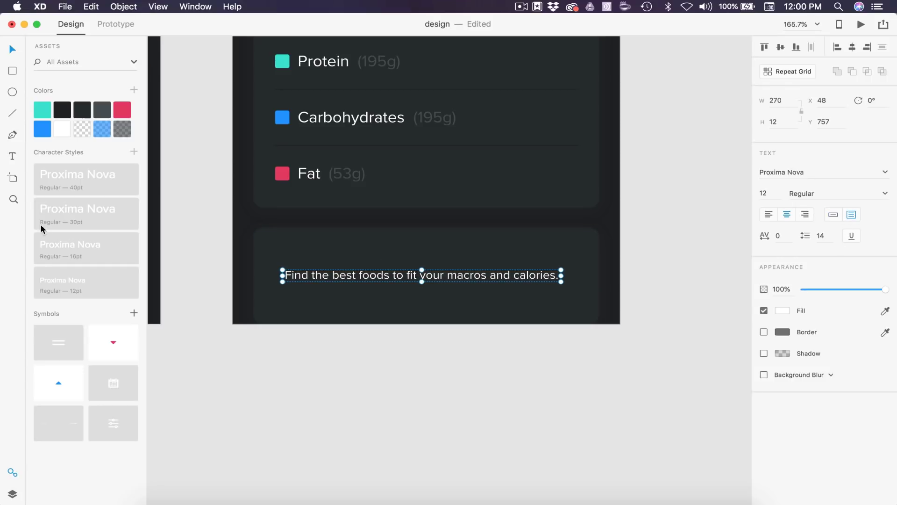
{"action": "left_click", "coordinate": [65, 259]}
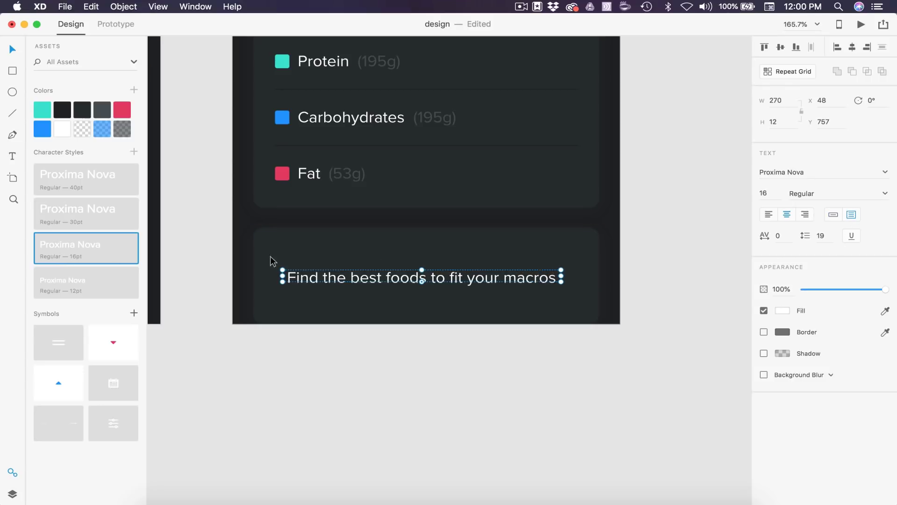
Position the sentence's text box at X 40, Y 741 in the lower card
{"action": "left_click_drag", "start_coordinate": [554, 273], "coordinate": [409, 240]}
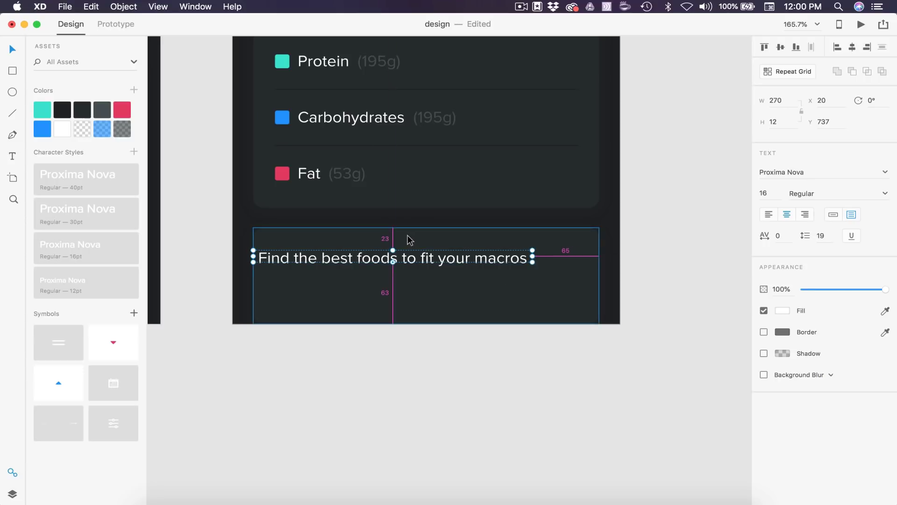
{"action": "key", "text": "Down"}
{"action": "key", "text": "Down"}
{"action": "key", "text": "Down"}
{"action": "key", "text": "Down"}
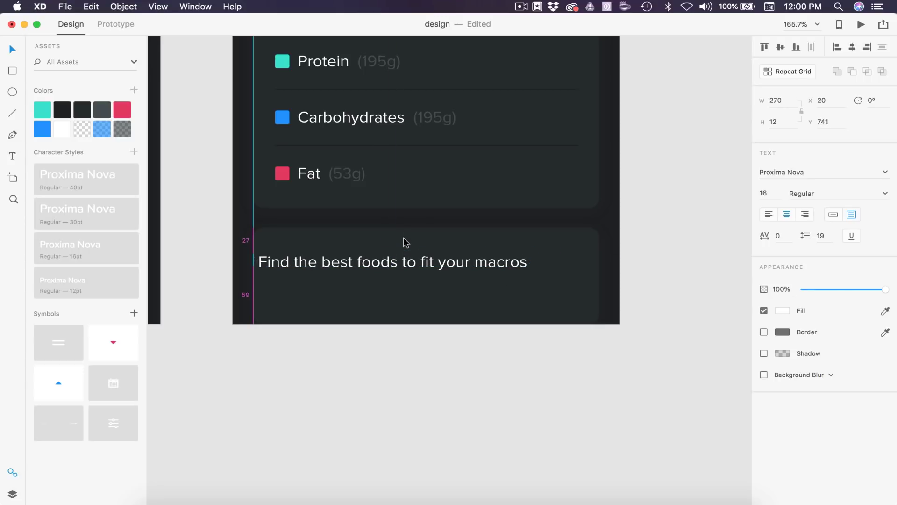
{"action": "key", "text": "shift+Right"}
{"action": "key", "text": "shift+Right"}
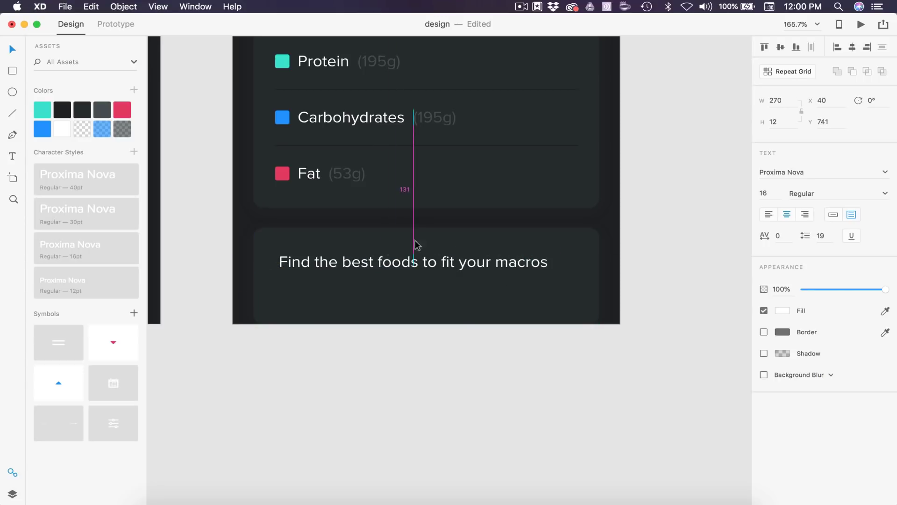
Draw a 20 px wide helper rectangle and align it with the lower card's right edge as a margin guide
{"action": "left_click", "coordinate": [13, 70]}
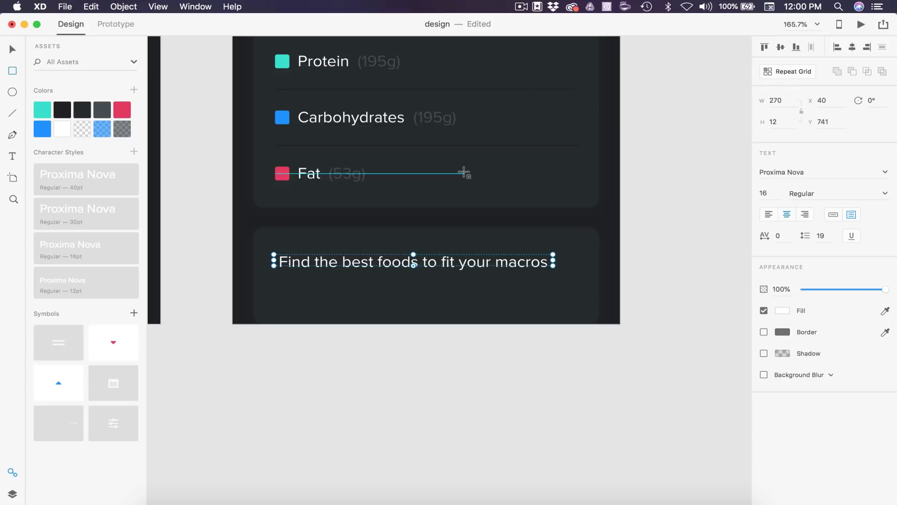
{"action": "left_click_drag", "start_coordinate": [600, 276], "coordinate": [567, 245]}
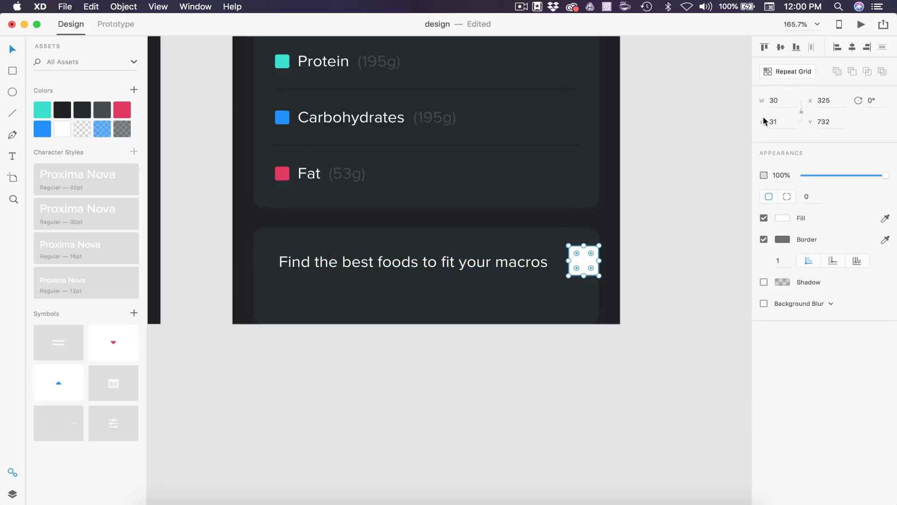
{"action": "left_click", "coordinate": [773, 100]}
{"action": "type", "text": "20"}
{"action": "key", "text": "Return"}
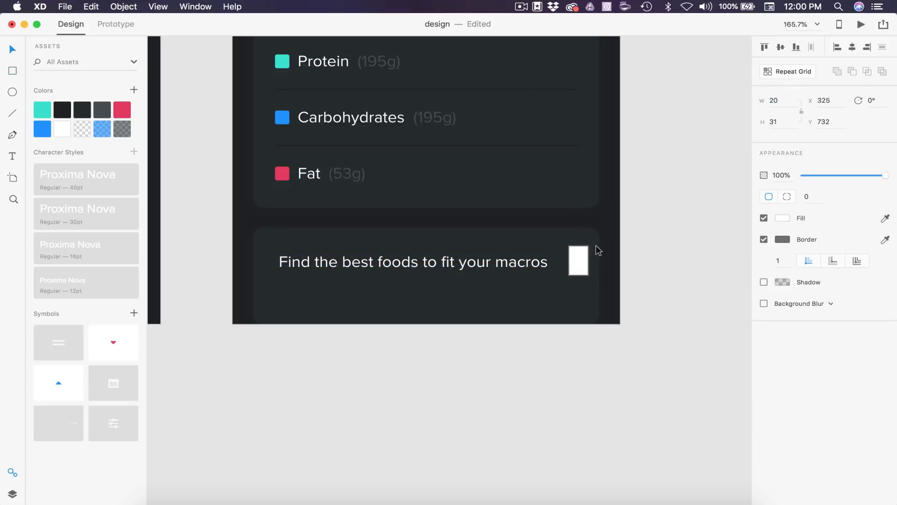
{"action": "left_click_drag", "start_coordinate": [578, 260], "coordinate": [589, 259]}
Widen the sentence's text box to 295 px, up to the helper rectangle, and delete the helper
{"action": "left_click", "coordinate": [517, 262]}
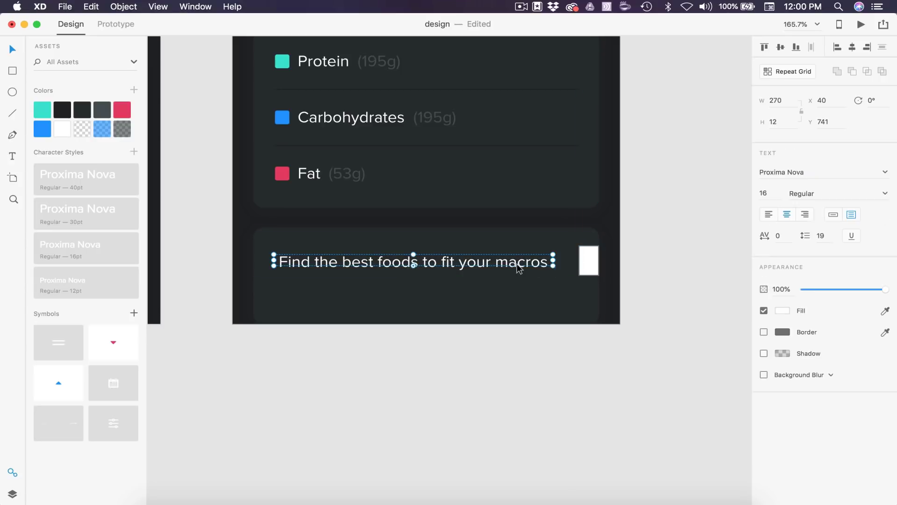
{"action": "double_click", "coordinate": [554, 262]}
{"action": "type", "text": "and"}
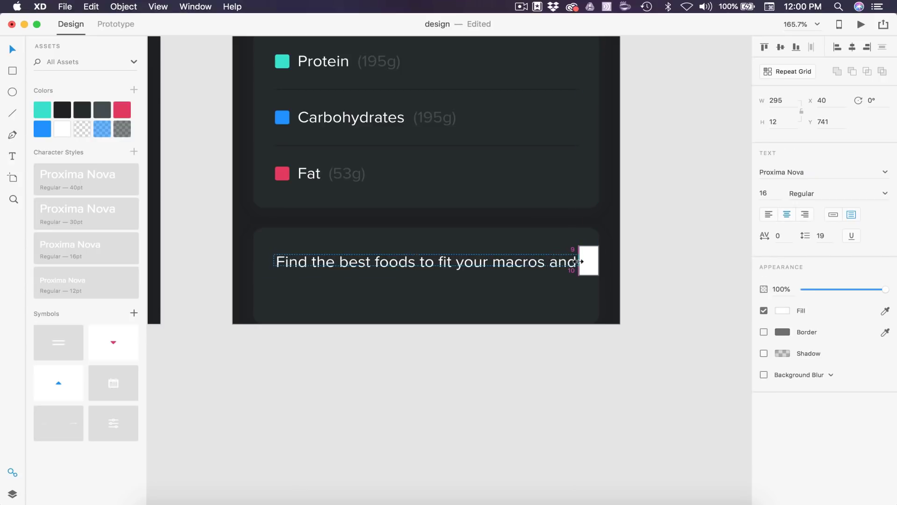
{"action": "key", "text": "Escape"}
{"action": "left_click", "coordinate": [588, 264]}
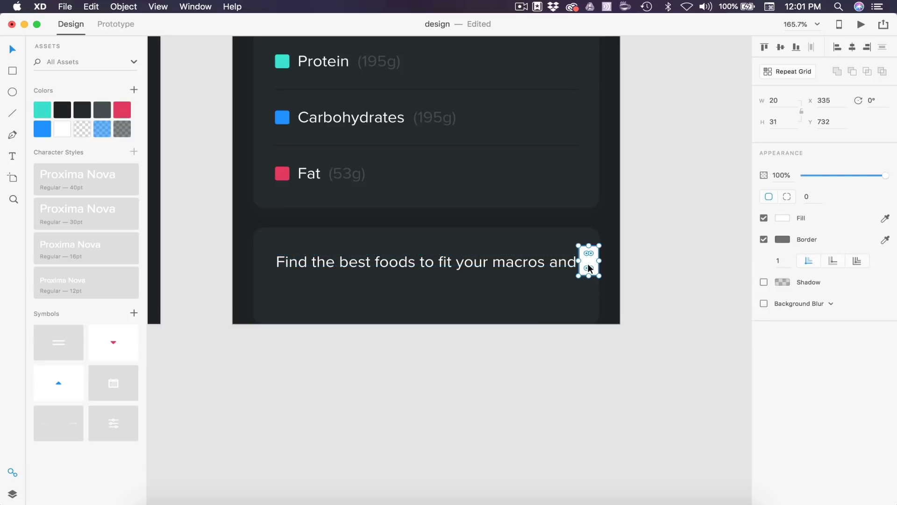
{"action": "key", "text": "Delete"}
Increase the sentence's text box height to 37 px to fit two lines and left-align the text
{"action": "left_click", "coordinate": [425, 262]}
{"action": "left_click_drag", "start_coordinate": [425, 270], "coordinate": [425, 291]}
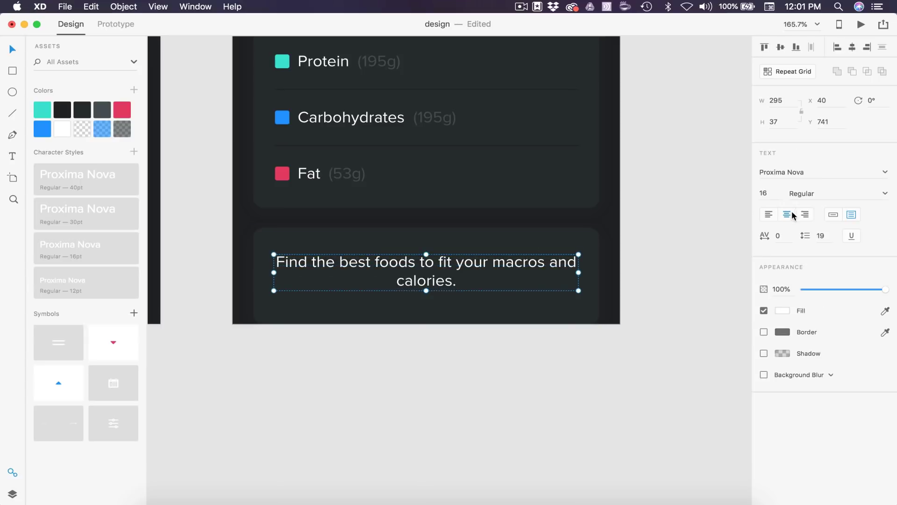
{"action": "left_click", "coordinate": [774, 212]}
{"action": "left_click", "coordinate": [671, 260]}
Draw a button rectangle below the sentence and size it to 295 by 40 px
{"action": "scroll", "coordinate": [671, 260], "scroll_direction": "down", "scroll_amount": 2}
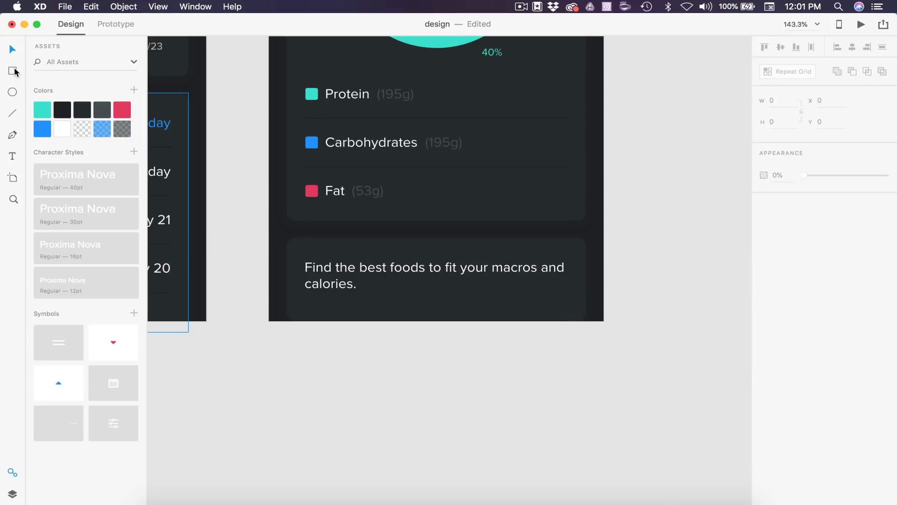
{"action": "left_click", "coordinate": [12, 71]}
{"action": "left_click_drag", "start_coordinate": [318, 296], "coordinate": [552, 342]}
{"action": "left_click", "coordinate": [792, 103]}
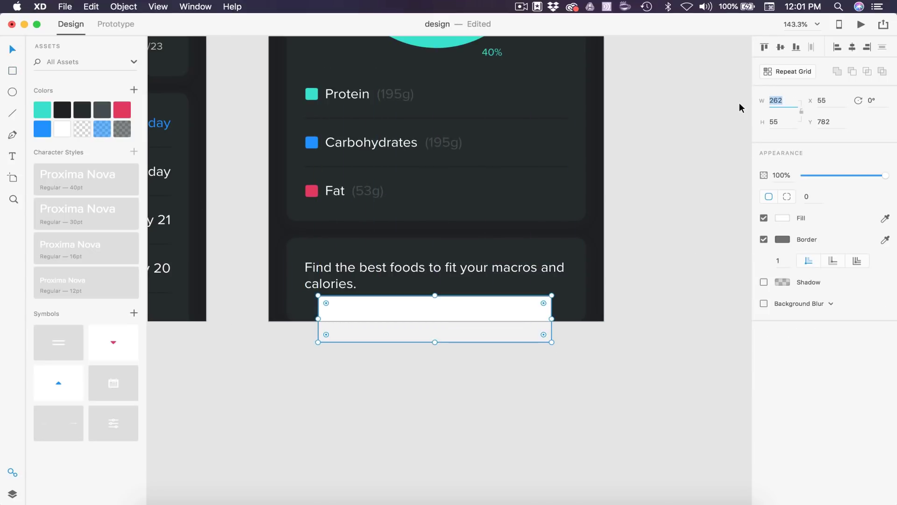
{"action": "type", "text": "295"}
{"action": "key", "text": "Tab"}
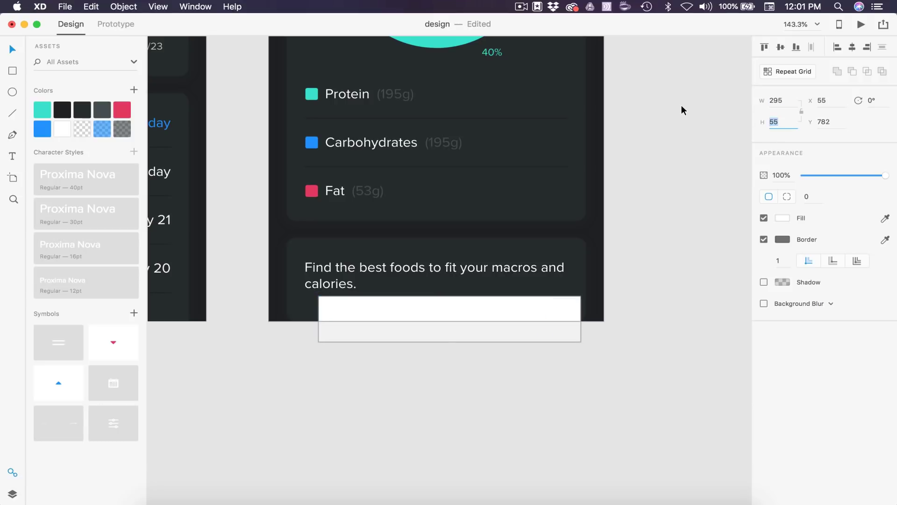
{"action": "type", "text": "40"}
{"action": "key", "text": "Return"}
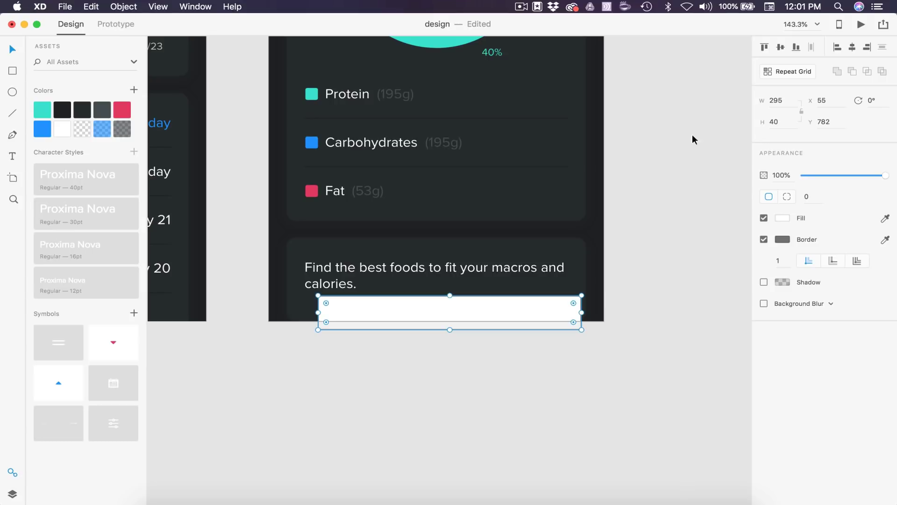
Give the button rectangle a corner radius of 10 and the saved blue fill, without a border
{"action": "left_click", "coordinate": [808, 195]}
{"action": "type", "text": "10"}
{"action": "key", "text": "Return"}
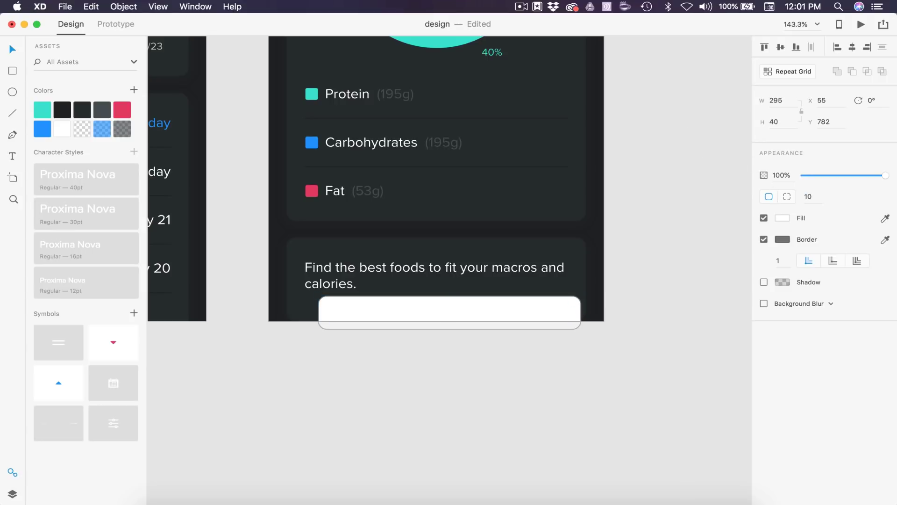
{"action": "left_click", "coordinate": [49, 130]}
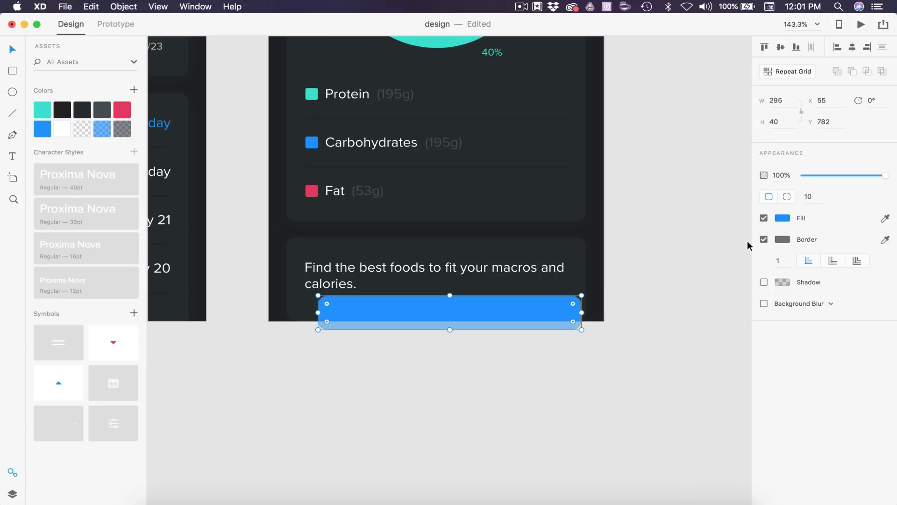
{"action": "left_click", "coordinate": [764, 239]}
Position the blue button at X 40, Y 798, leaving a 20 px gap below the sentence
{"action": "mouse_move", "coordinate": [514, 315]}
{"action": "left_mouse_down"}
{"action": "mouse_move", "coordinate": [496, 312]}
{"action": "mouse_move", "coordinate": [503, 315]}
{"action": "left_mouse_up"}
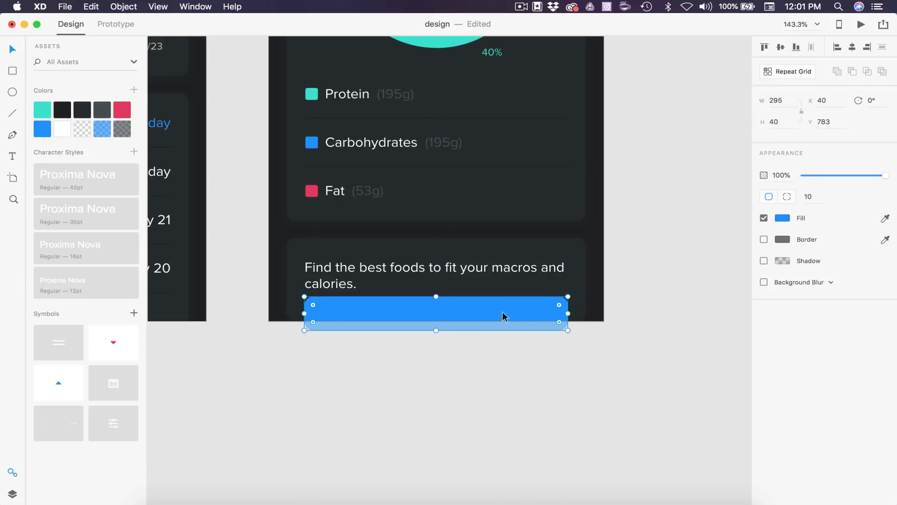
{"action": "double_click", "coordinate": [407, 321]}
{"action": "left_click", "coordinate": [437, 274]}
{"action": "left_click_drag", "start_coordinate": [416, 311], "coordinate": [417, 319]}
{"action": "key", "text": "Down"}
{"action": "key", "text": "Down"}
{"action": "key", "text": "Down"}
{"action": "key", "text": "Down"}
{"action": "key", "text": "Down"}
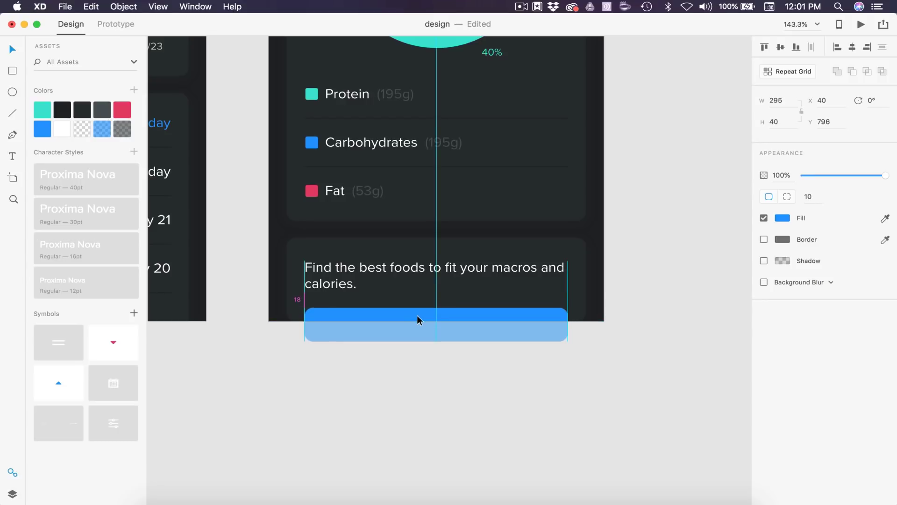
{"action": "key", "text": "Down"}
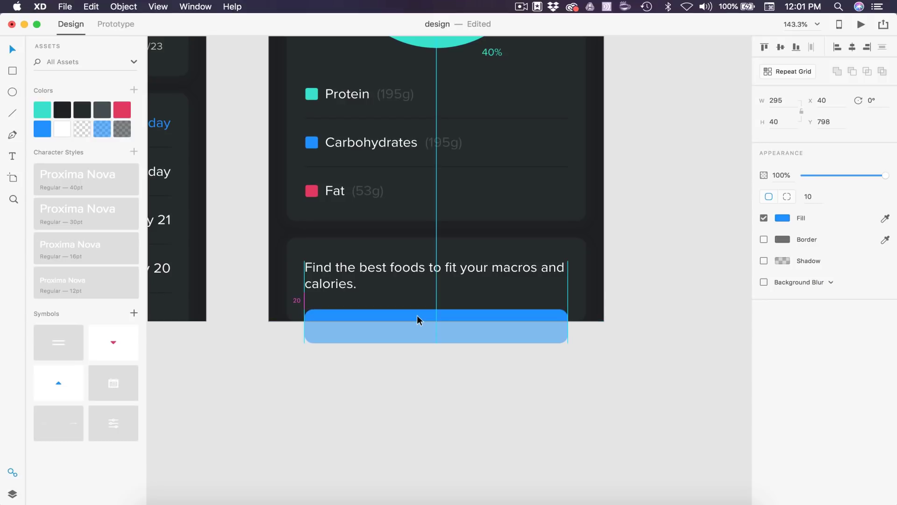
Extend the Nutrition - Macros artboard downward so it reaches past the blue button
{"action": "left_click", "coordinate": [629, 372]}
{"action": "scroll", "coordinate": [629, 372], "scroll_direction": "down", "scroll_amount": 5}
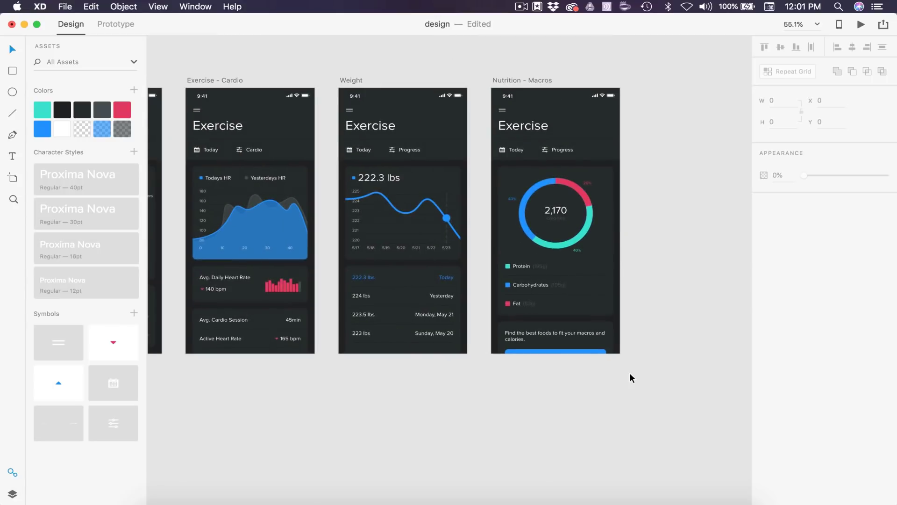
{"action": "scroll", "coordinate": [630, 372], "scroll_direction": "right", "scroll_amount": 2}
{"action": "left_click", "coordinate": [488, 73]}
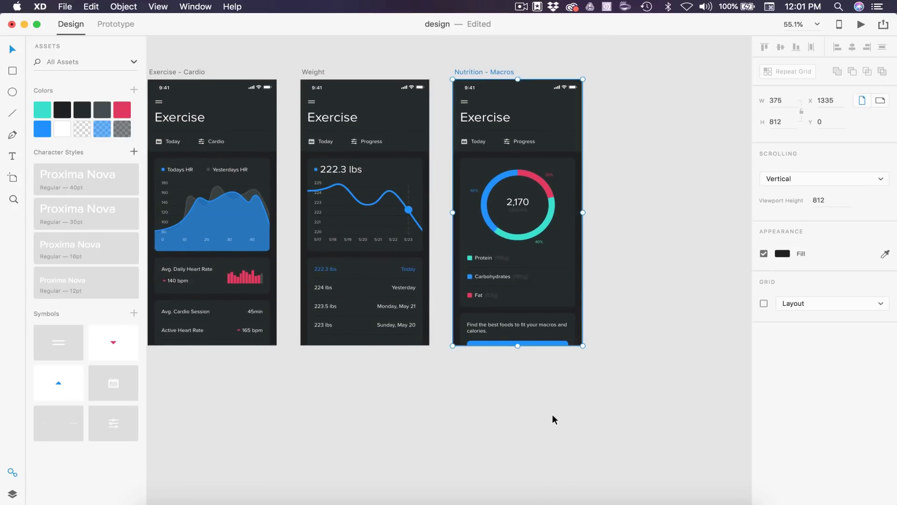
Add a white 16 pt Search label to the blue button and centre it vertically and horizontally
{"action": "scroll", "coordinate": [517, 346], "scroll_direction": "up", "scroll_amount": 5}
{"action": "key", "text": "t"}
{"action": "left_click", "coordinate": [478, 343]}
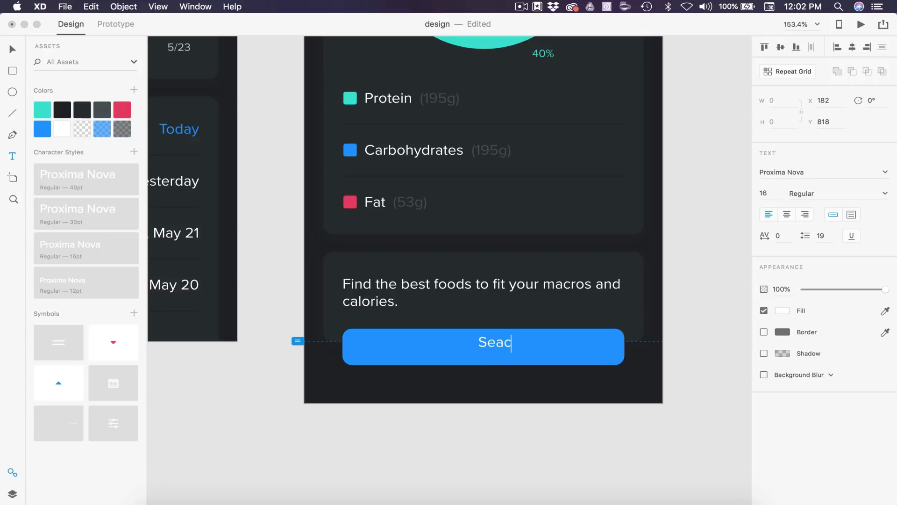
{"action": "left_click", "coordinate": [13, 53]}
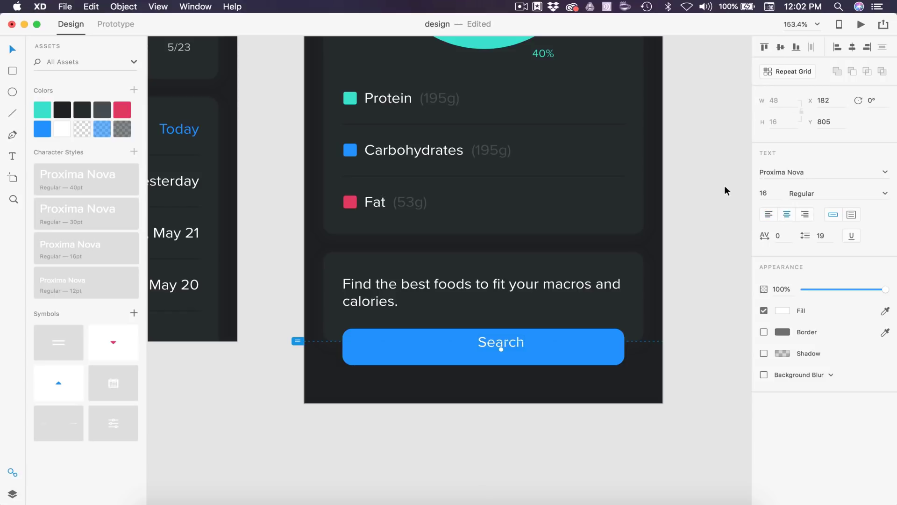
{"action": "left_click", "coordinate": [551, 350], "text": "shift"}
{"action": "left_click", "coordinate": [780, 47]}
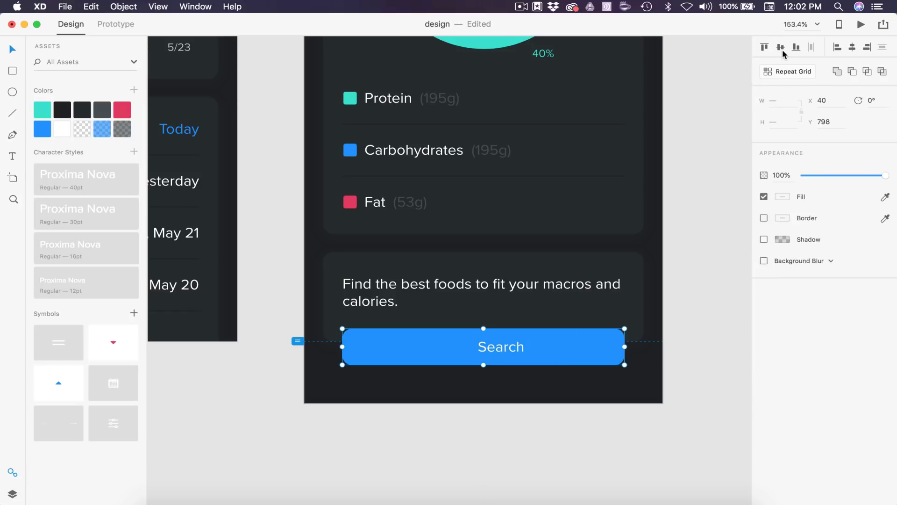
{"action": "left_click", "coordinate": [852, 47]}
{"action": "left_click", "coordinate": [491, 457]}
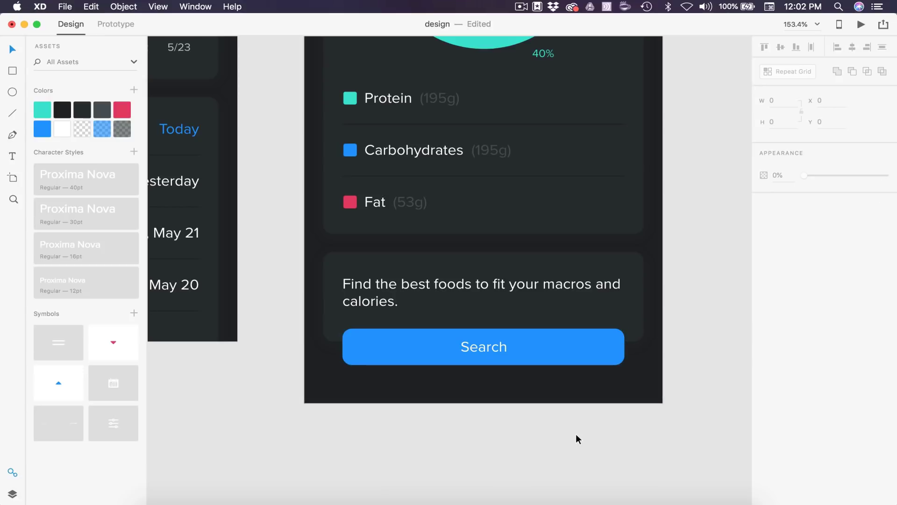
Stretch the lower card to about 145 px high so it encloses the Search button with a bottom margin
{"action": "left_click", "coordinate": [626, 338]}
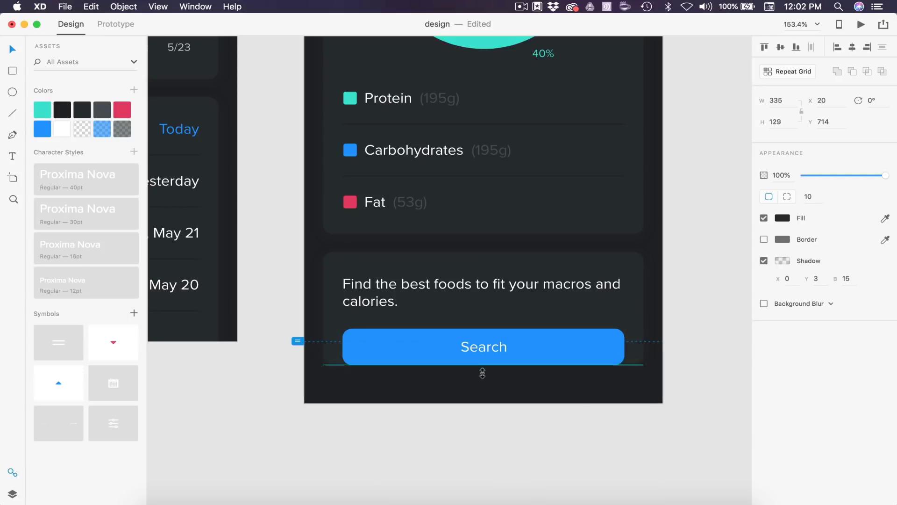
{"action": "left_click_drag", "start_coordinate": [482, 373], "coordinate": [482, 385]}
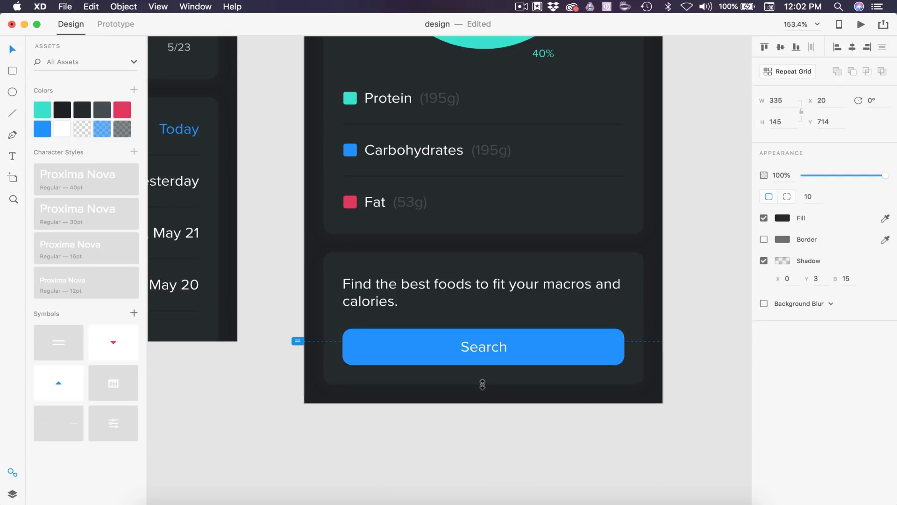
{"action": "left_click", "coordinate": [514, 455]}
{"action": "scroll", "coordinate": [514, 455], "scroll_direction": "down", "scroll_amount": 5}
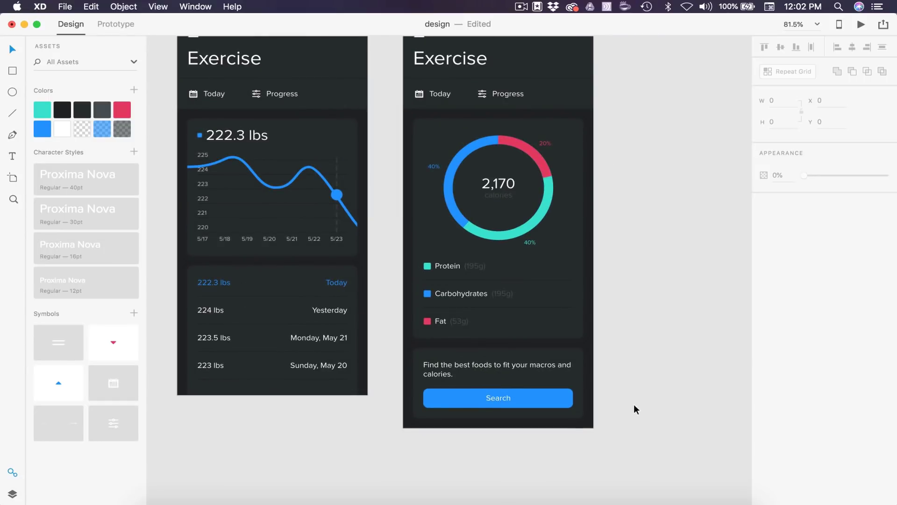
Change the Exercise heading on the Weight artboard to read Weight
{"action": "scroll", "coordinate": [634, 409], "scroll_direction": "down", "scroll_amount": 3}
{"action": "scroll", "coordinate": [633, 409], "scroll_direction": "up", "scroll_amount": 2}
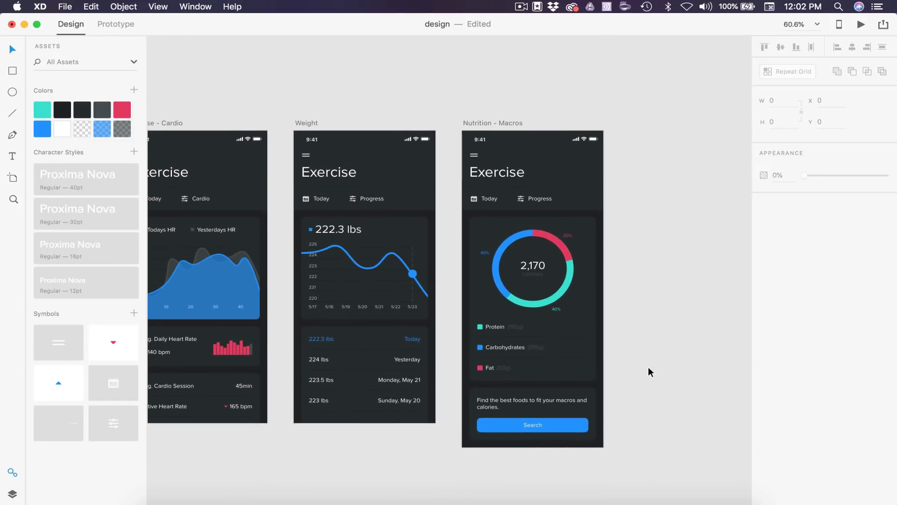
{"action": "scroll", "coordinate": [648, 371], "scroll_direction": "down", "scroll_amount": 3}
{"action": "scroll", "coordinate": [679, 307], "scroll_direction": "down", "scroll_amount": 1}
{"action": "scroll", "coordinate": [461, 206], "scroll_direction": "up", "scroll_amount": 5}
{"action": "left_click", "coordinate": [406, 236]}
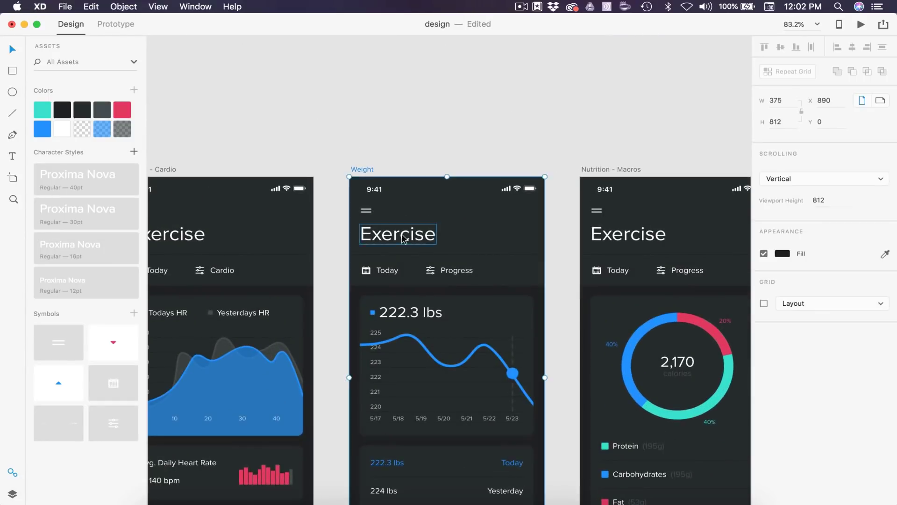
{"action": "double_click", "coordinate": [406, 236]}
{"action": "type", "text": "Weight"}
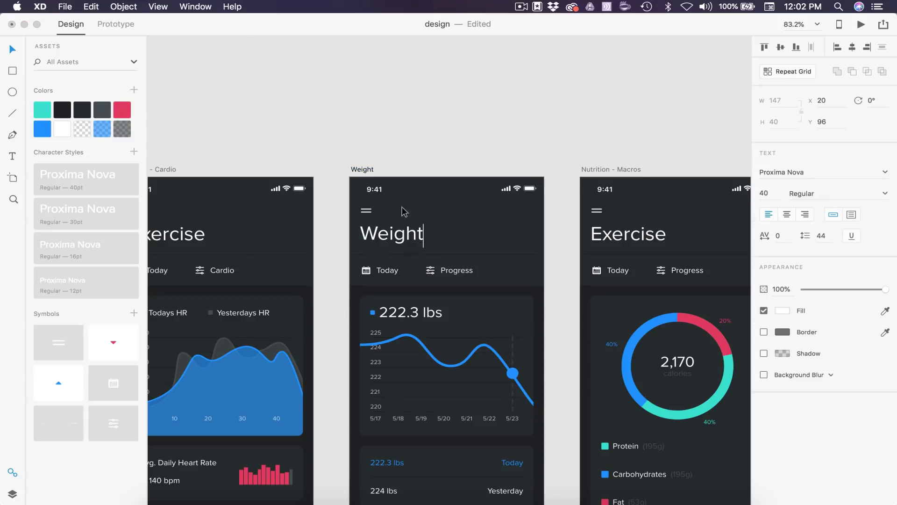
{"action": "key", "text": "Escape"}
Change the Exercise heading on the Nutrition - Macros artboard to read Nutrition
{"action": "scroll", "coordinate": [467, 113], "scroll_direction": "right", "scroll_amount": 5}
{"action": "left_click", "coordinate": [506, 231]}
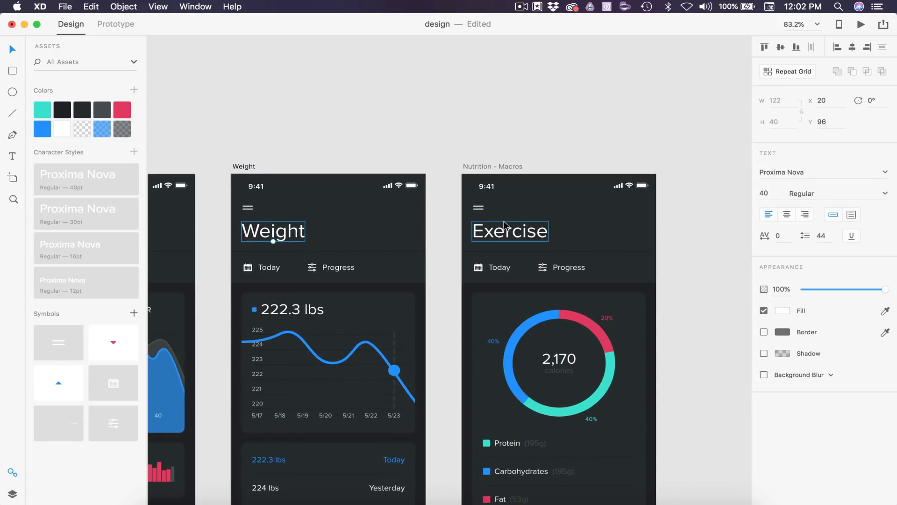
{"action": "double_click", "coordinate": [505, 230]}
{"action": "type", "text": "Nutrition"}
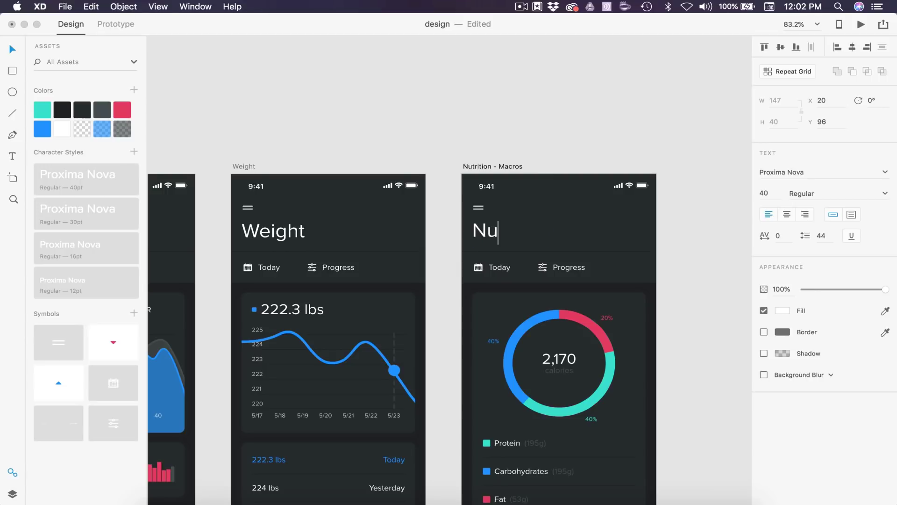
{"action": "left_click", "coordinate": [639, 150]}
{"action": "scroll", "coordinate": [417, 72], "scroll_direction": "down", "scroll_amount": 3}
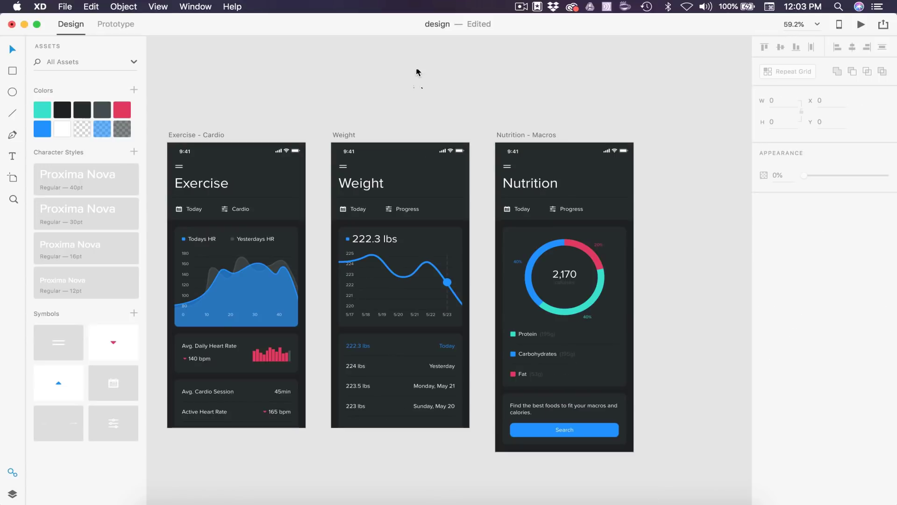
Replace the Today filter label on the Weight artboard with Last 7 Days
{"action": "scroll", "coordinate": [358, 199], "scroll_direction": "up", "scroll_amount": 3}
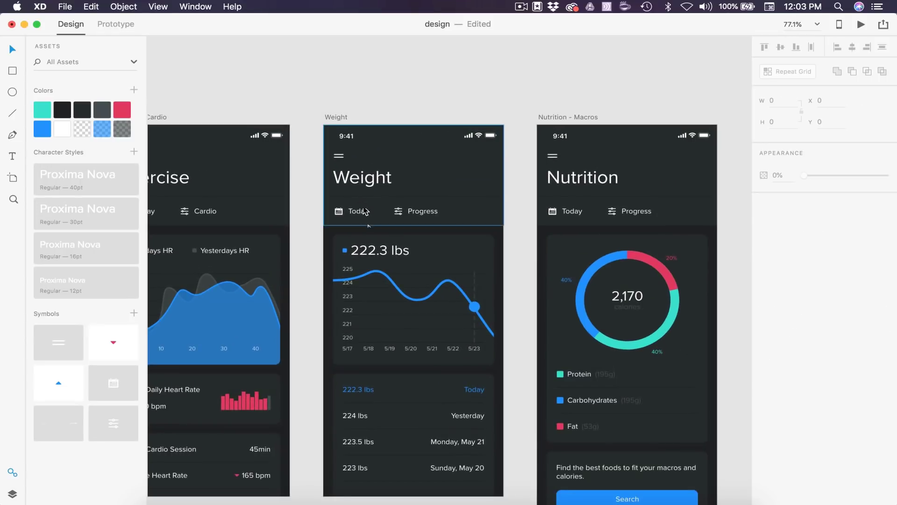
{"action": "double_click", "coordinate": [360, 211]}
{"action": "type", "text": "La"}
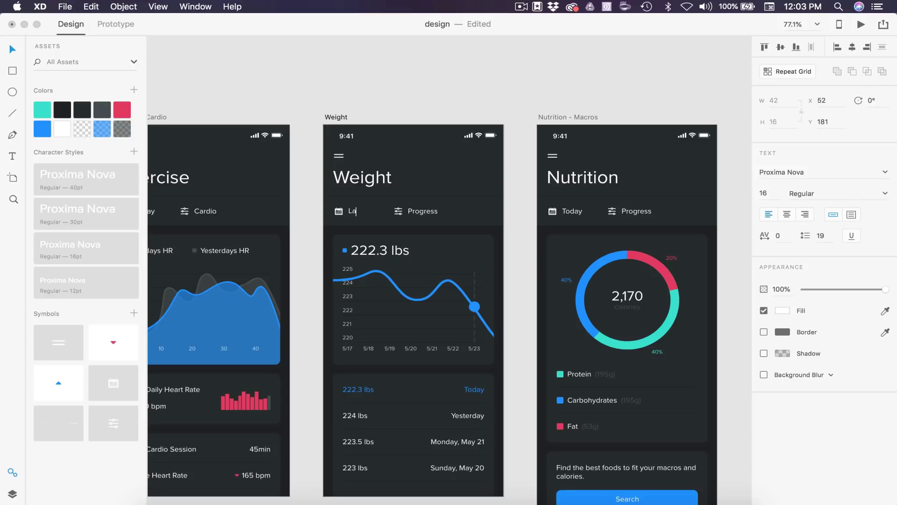
{"action": "type", "text": "st 7 Days"}
{"action": "key", "text": "Escape"}
Move the Weight artboard's filter icon and Progress label together to the right to widen the gap after Last 7 Days
{"action": "scroll", "coordinate": [398, 213], "scroll_direction": "up", "scroll_amount": 5}
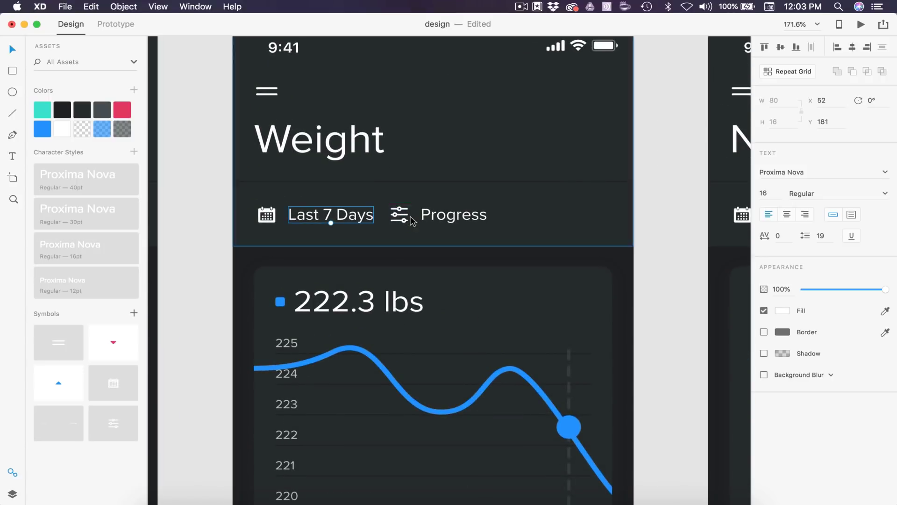
{"action": "left_click", "coordinate": [402, 217]}
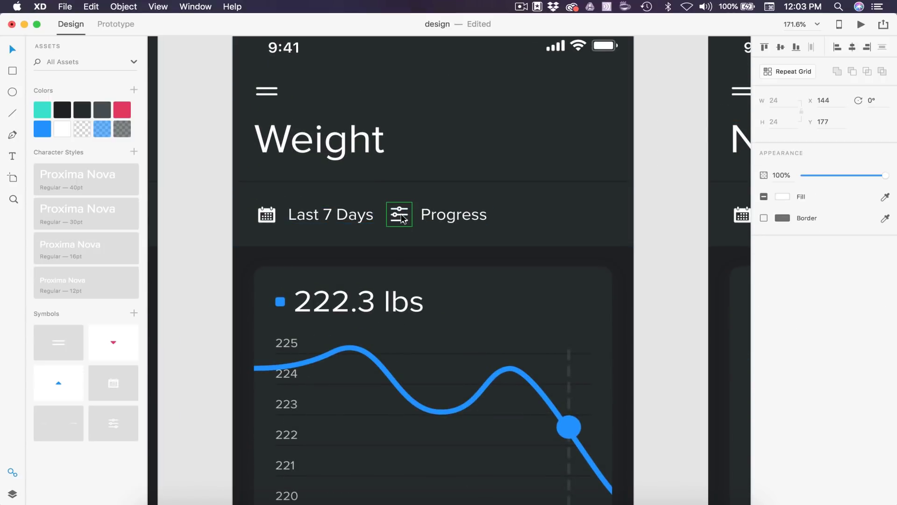
{"action": "left_click_drag", "start_coordinate": [451, 214], "coordinate": [483, 213]}
{"action": "left_click", "coordinate": [667, 210]}
{"action": "scroll", "coordinate": [668, 209], "scroll_direction": "down", "scroll_amount": 5}
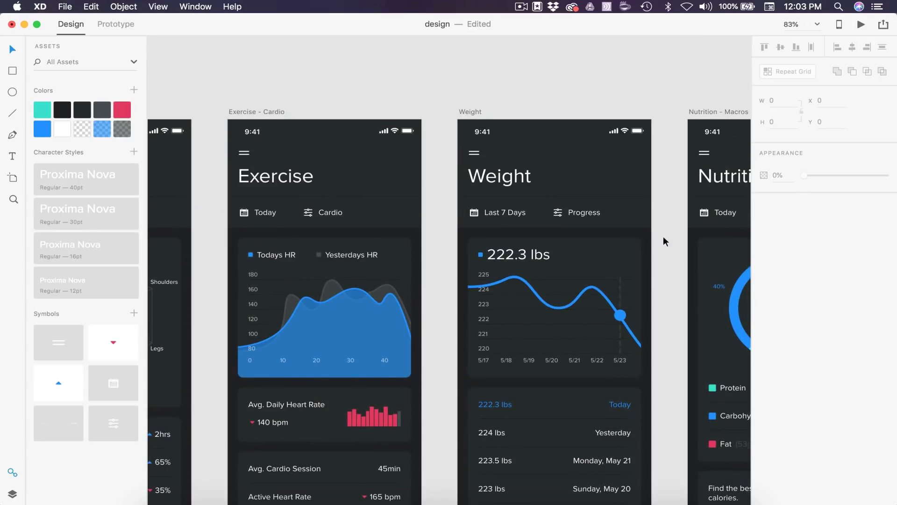
Delete the 5/17 date label from the horizontal axis of the weight chart
{"action": "scroll", "coordinate": [666, 262], "scroll_direction": "down", "scroll_amount": 3}
{"action": "scroll", "coordinate": [346, 267], "scroll_direction": "up", "scroll_amount": 10}
{"action": "left_click", "coordinate": [278, 226]}
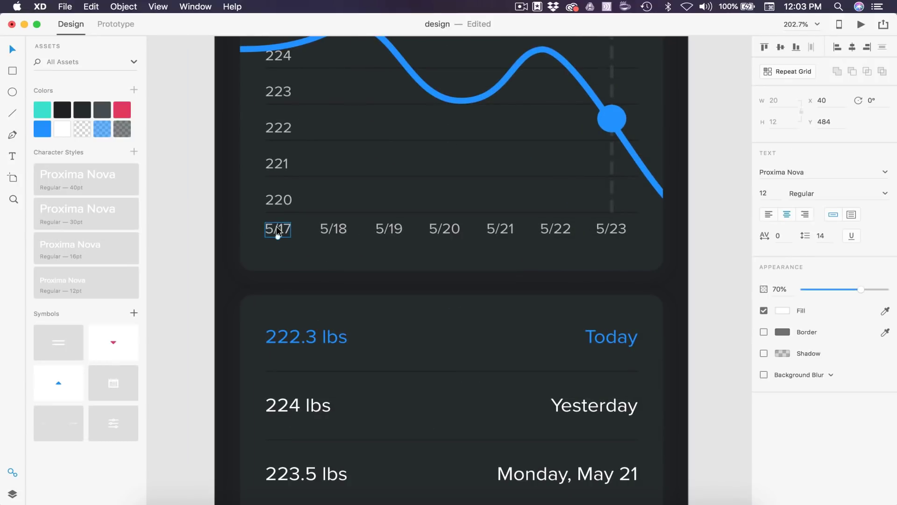
{"action": "left_click", "coordinate": [705, 253]}
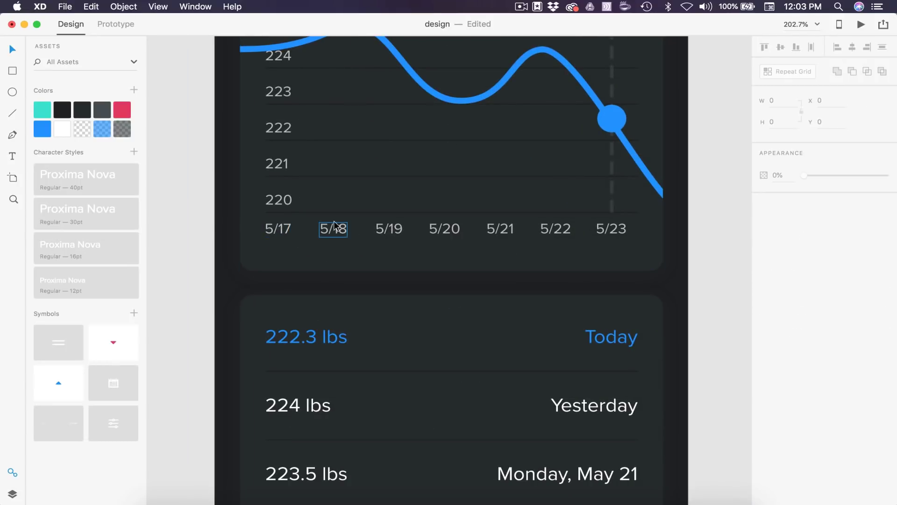
{"action": "left_click", "coordinate": [279, 230]}
{"action": "key", "text": "Delete"}
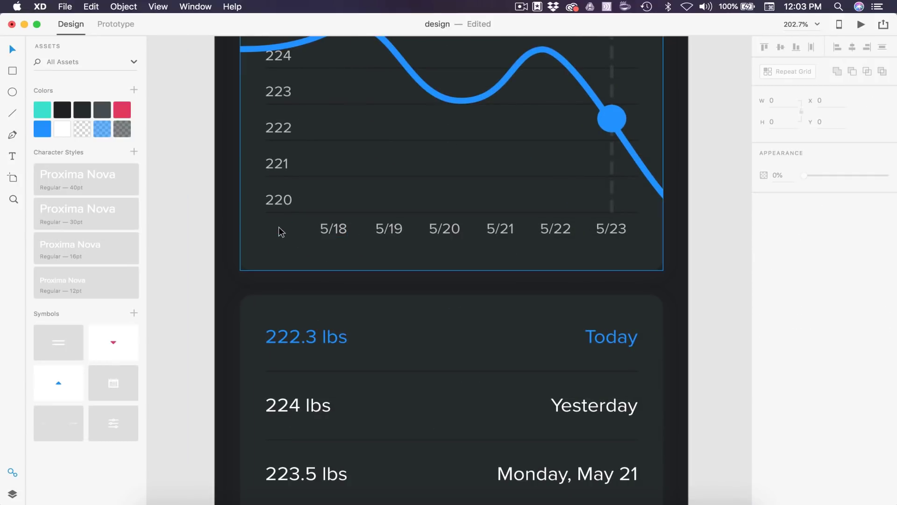
{"action": "scroll", "coordinate": [622, 237], "scroll_direction": "down", "scroll_amount": 5}
{"action": "scroll", "coordinate": [622, 232], "scroll_direction": "up", "scroll_amount": 4}
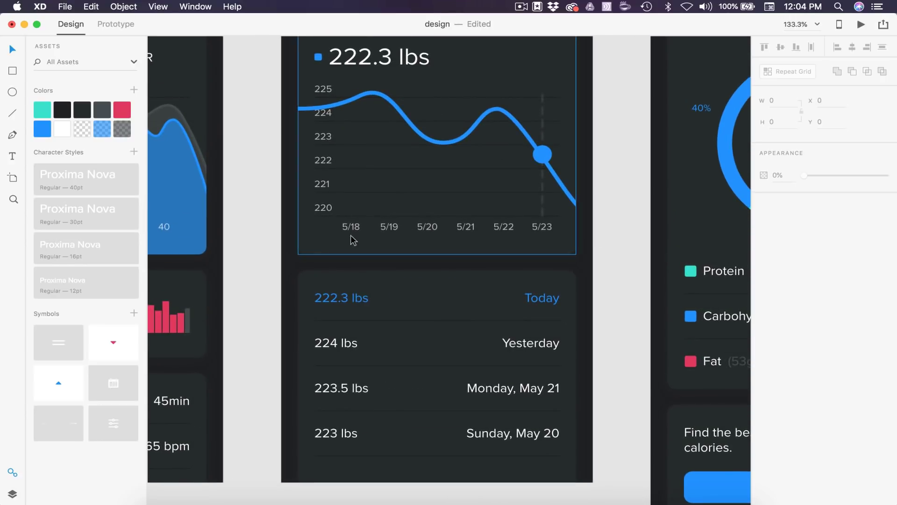
{"action": "scroll", "coordinate": [352, 203], "scroll_direction": "down", "scroll_amount": 4}
{"action": "scroll", "coordinate": [388, 171], "scroll_direction": "up", "scroll_amount": 2}
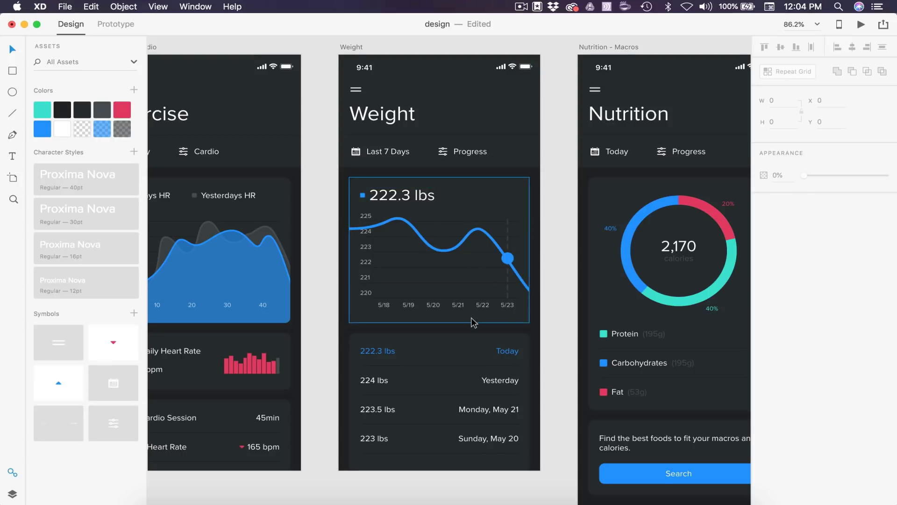
Replace the Progress filter label on the Nutrition - Macros artboard with Macros
{"action": "scroll", "coordinate": [471, 318], "scroll_direction": "down", "scroll_amount": 4}
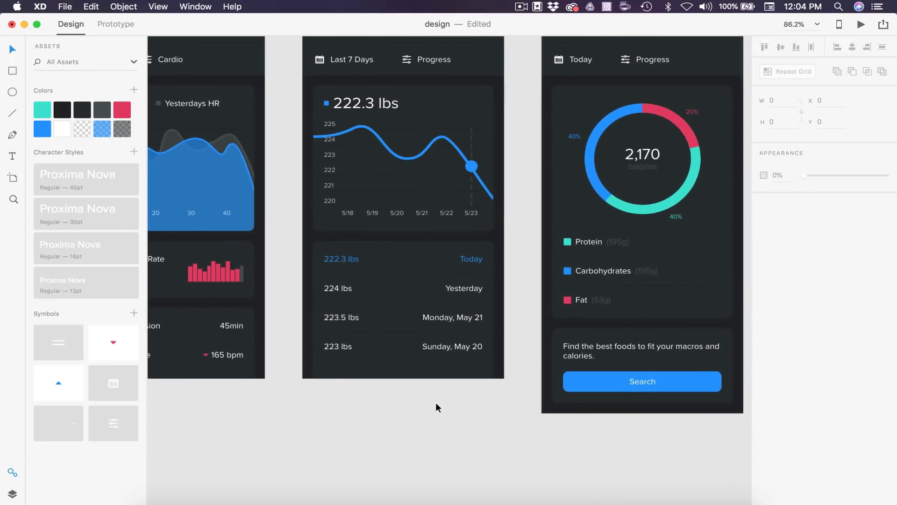
{"action": "scroll", "coordinate": [436, 408], "scroll_direction": "right", "scroll_amount": 2}
{"action": "scroll", "coordinate": [436, 404], "scroll_direction": "right", "scroll_amount": 5}
{"action": "scroll", "coordinate": [436, 403], "scroll_direction": "up", "scroll_amount": 4}
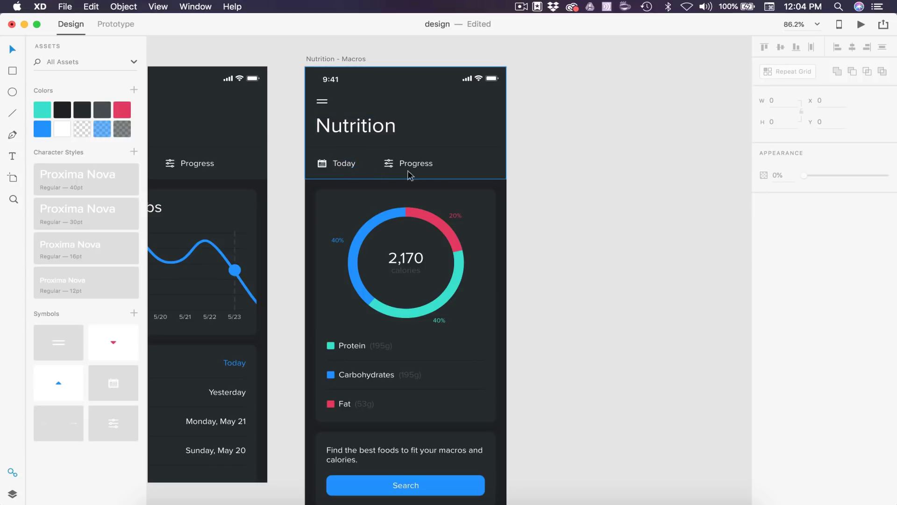
{"action": "scroll", "coordinate": [426, 179], "scroll_direction": "down", "scroll_amount": 3}
{"action": "scroll", "coordinate": [427, 179], "scroll_direction": "left", "scroll_amount": 1}
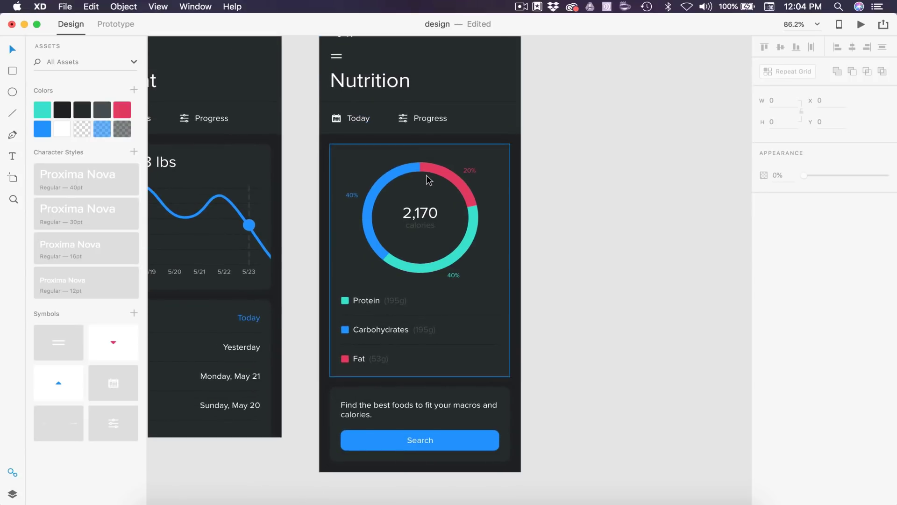
{"action": "double_click", "coordinate": [424, 119]}
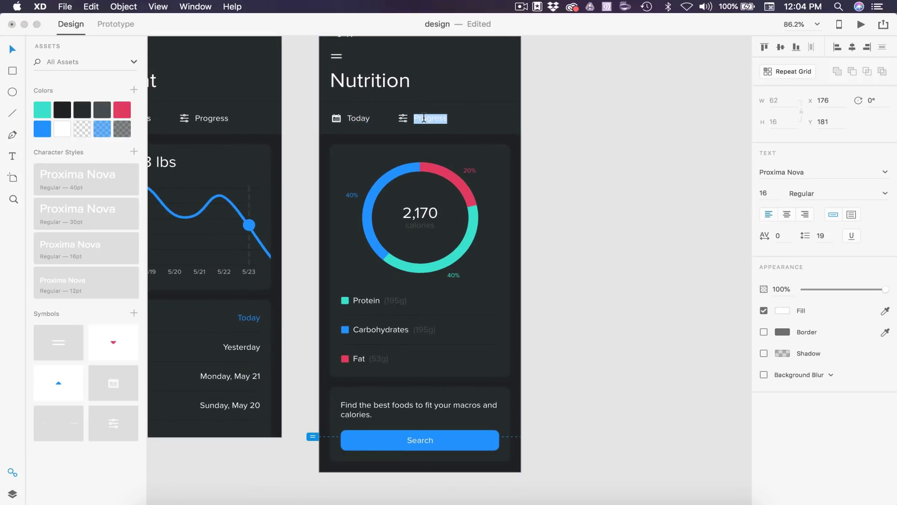
{"action": "type", "text": "Macros"}
{"action": "key", "text": "Escape"}
{"action": "left_click", "coordinate": [617, 178]}
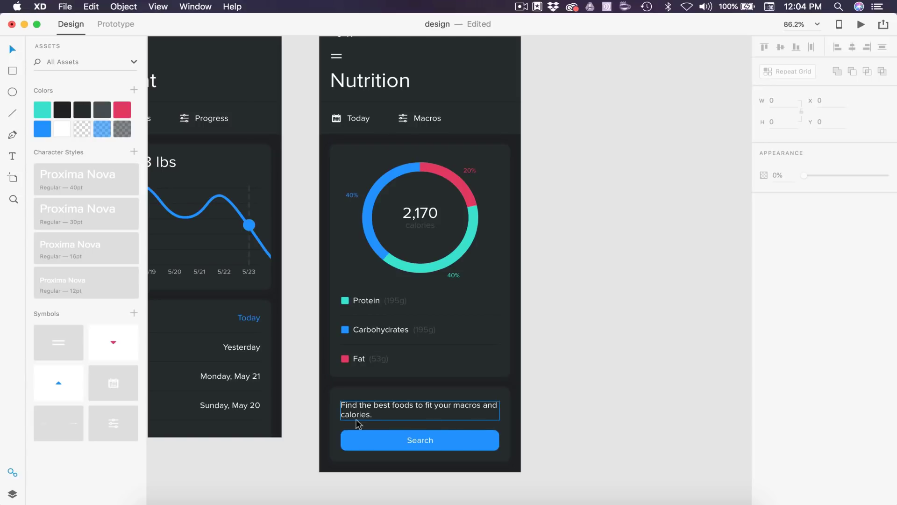
{"action": "scroll", "coordinate": [610, 368], "scroll_direction": "down", "scroll_amount": 3}
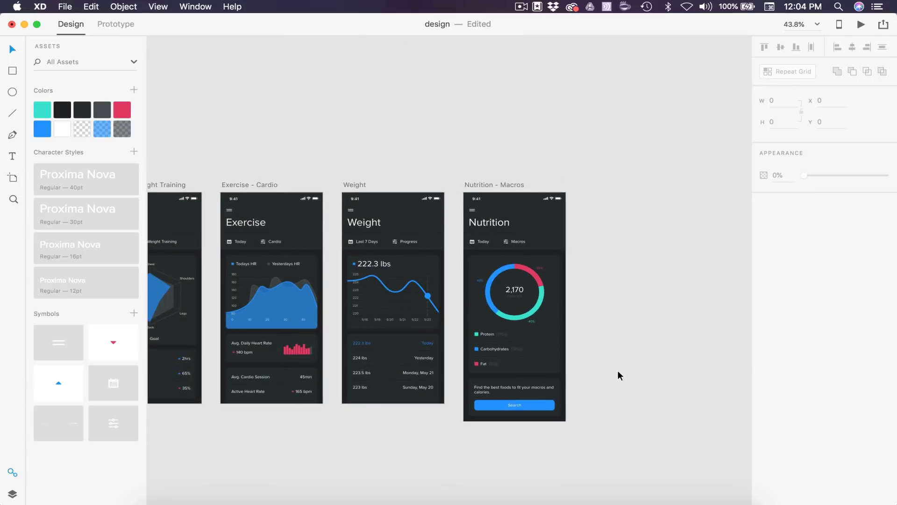